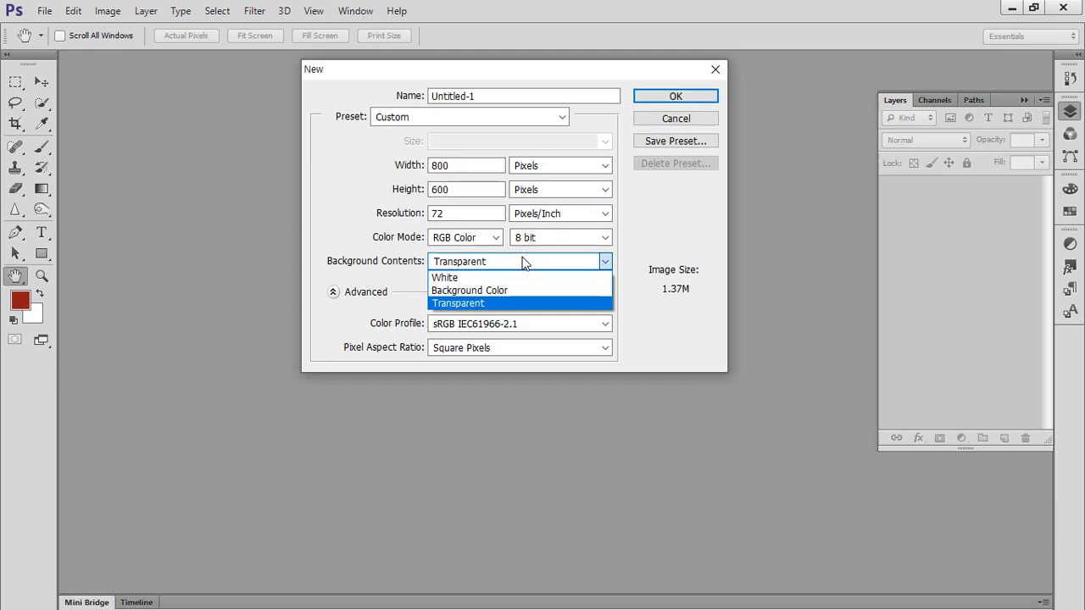
Create a new 800 × 600 pixel RGB document at 72 pixels/inch with a transparent background.
{"action": "left_click", "coordinate": [703, 203]}
{"action": "left_click", "coordinate": [675, 98]}
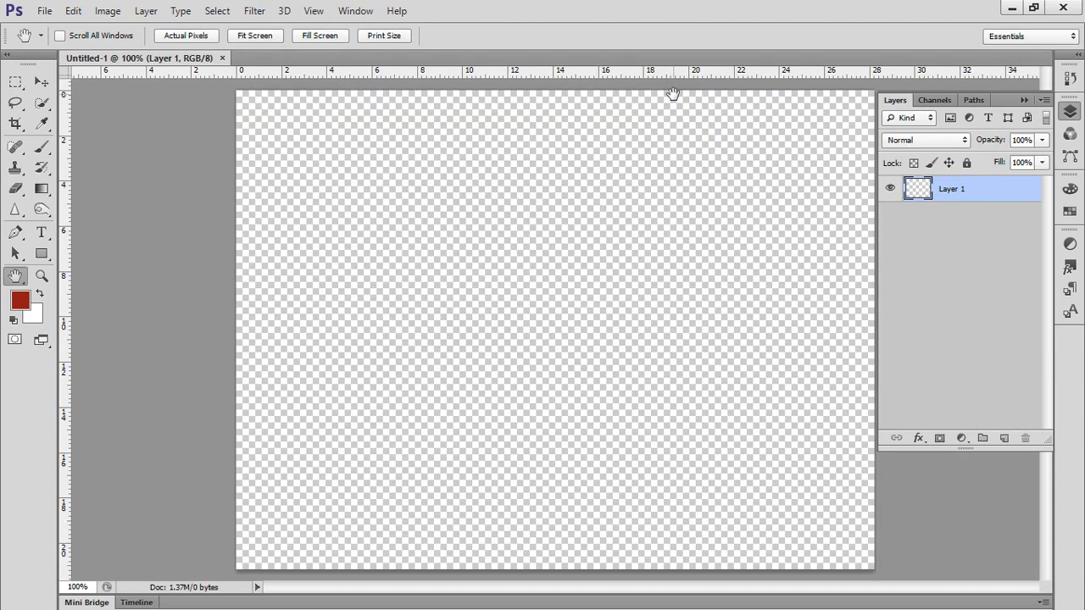
Draw a freely sized rectangular marquee in the upper middle of the canvas, and deselect it.
{"action": "left_click", "coordinate": [17, 83]}
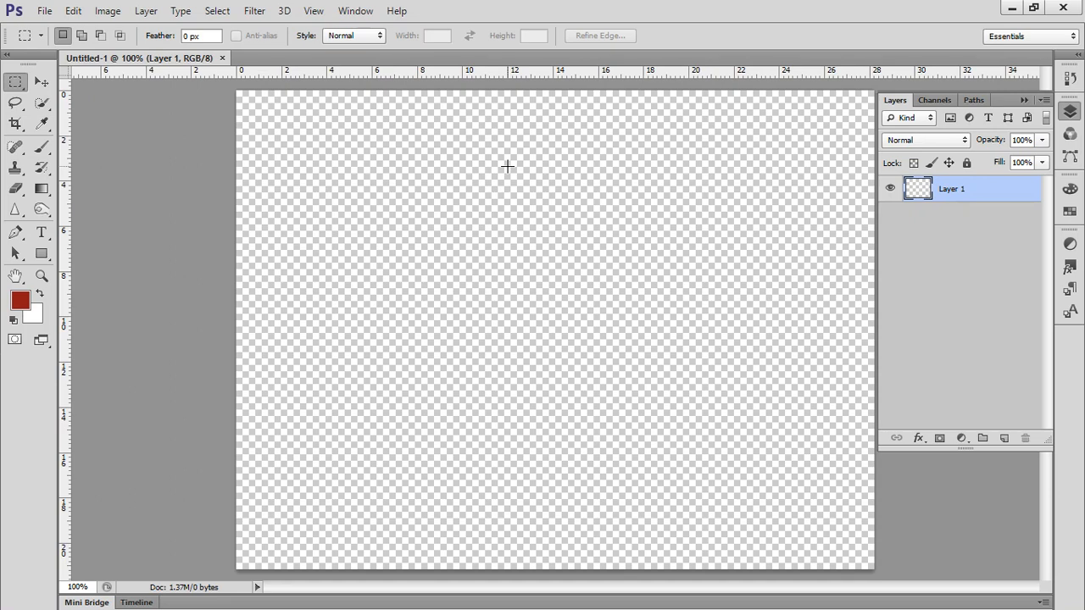
{"action": "left_click_drag", "start_coordinate": [424, 135], "coordinate": [585, 281]}
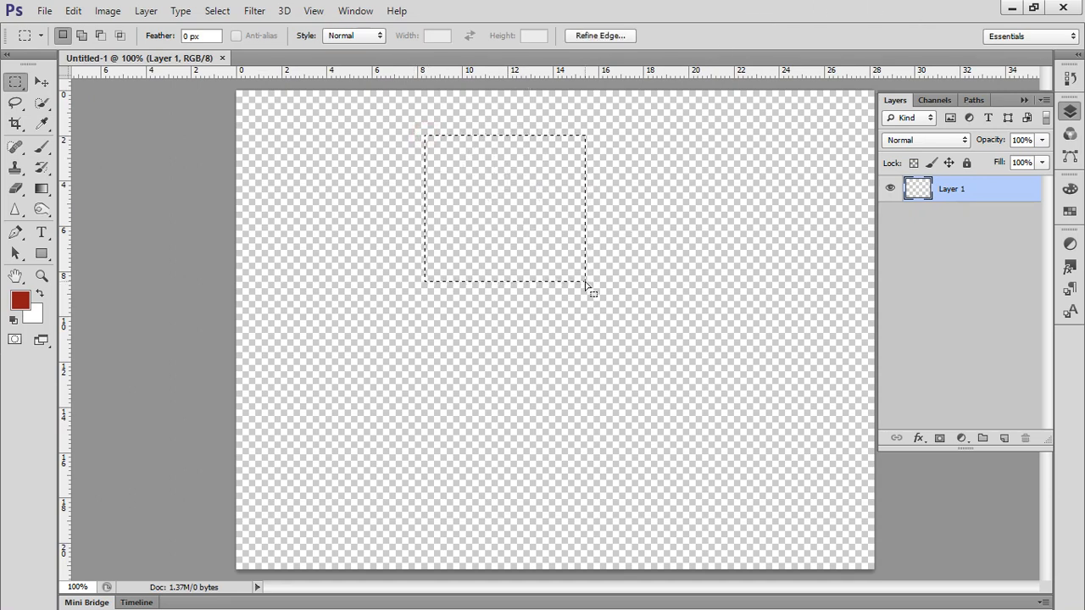
{"action": "left_click", "coordinate": [598, 292]}
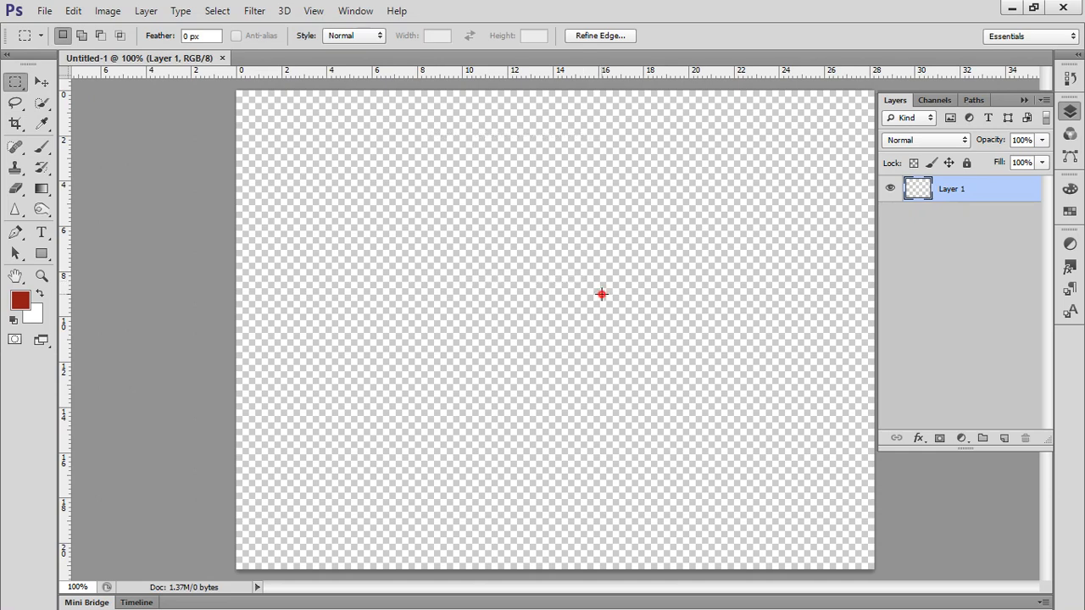
Set the rectangular marquee to a fixed ratio of width 2 to height 1 and draw a selection in the canvas's upper half.
{"action": "left_click", "coordinate": [379, 40]}
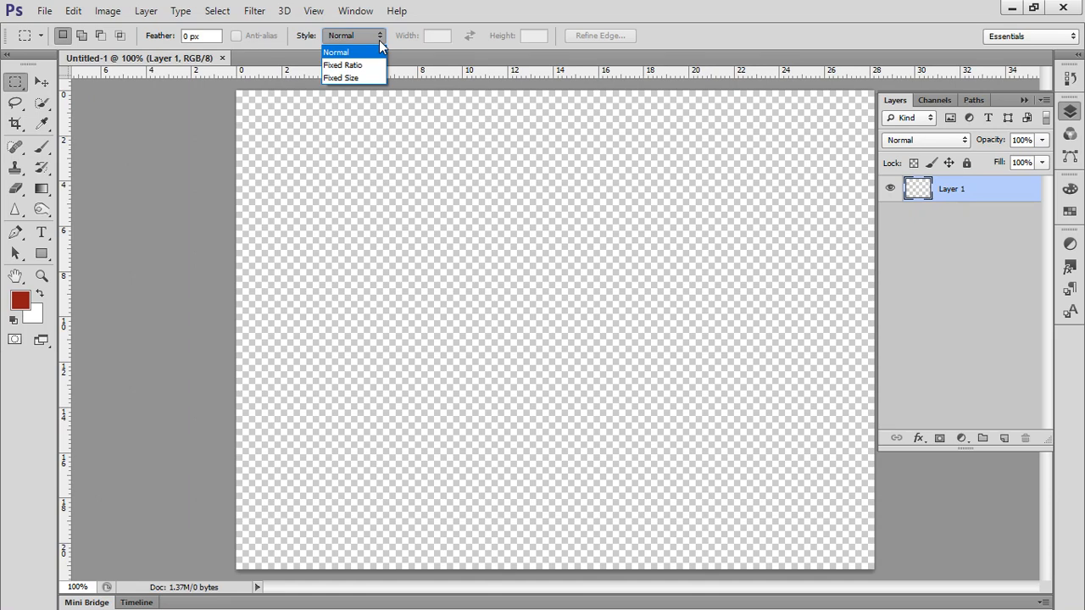
{"action": "left_click", "coordinate": [373, 66]}
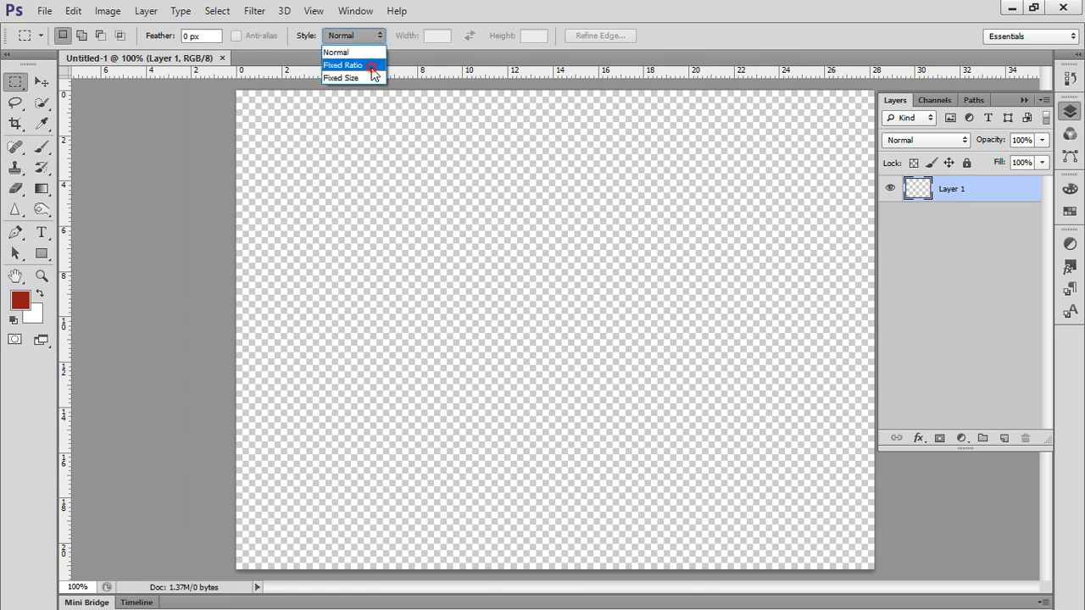
{"action": "left_click_drag", "start_coordinate": [439, 37], "coordinate": [395, 41]}
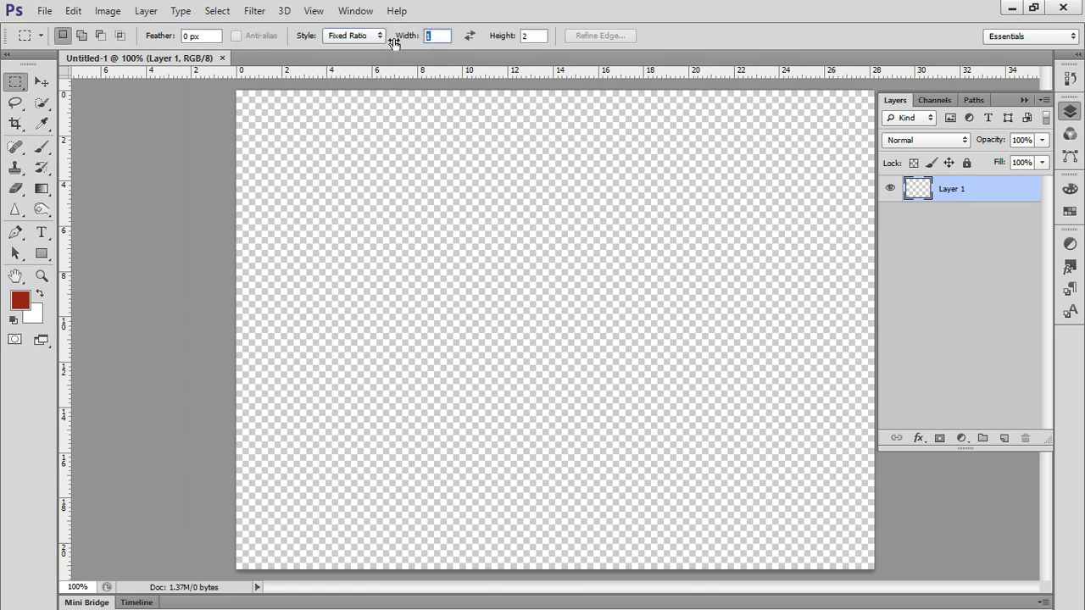
{"action": "type", "text": "2"}
{"action": "left_click_drag", "start_coordinate": [529, 35], "coordinate": [515, 37]}
{"action": "type", "text": "1"}
{"action": "left_click_drag", "start_coordinate": [427, 132], "coordinate": [725, 410]}
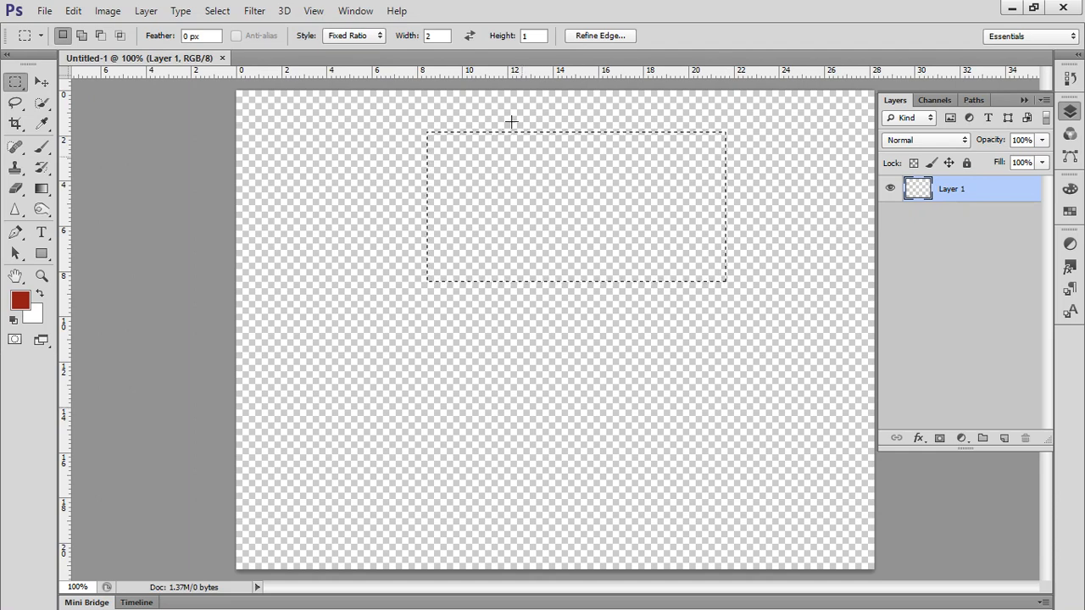
Place a fixed-size rectangular selection of 120 × 60 px in the upper middle of the canvas.
{"action": "left_click", "coordinate": [355, 35]}
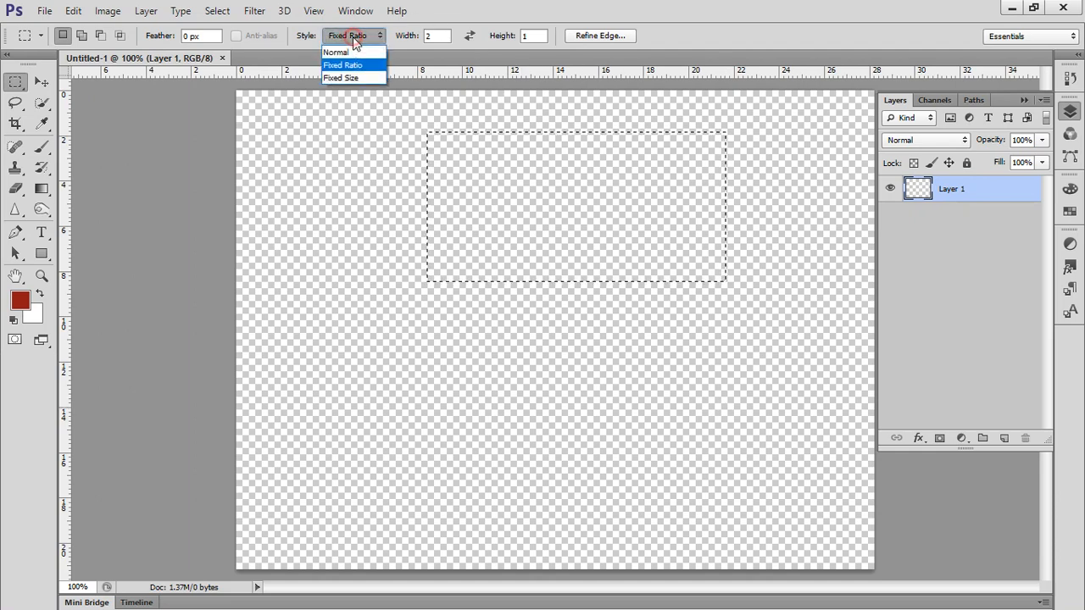
{"action": "left_click", "coordinate": [374, 78]}
{"action": "left_click_drag", "start_coordinate": [408, 88], "coordinate": [460, 194]}
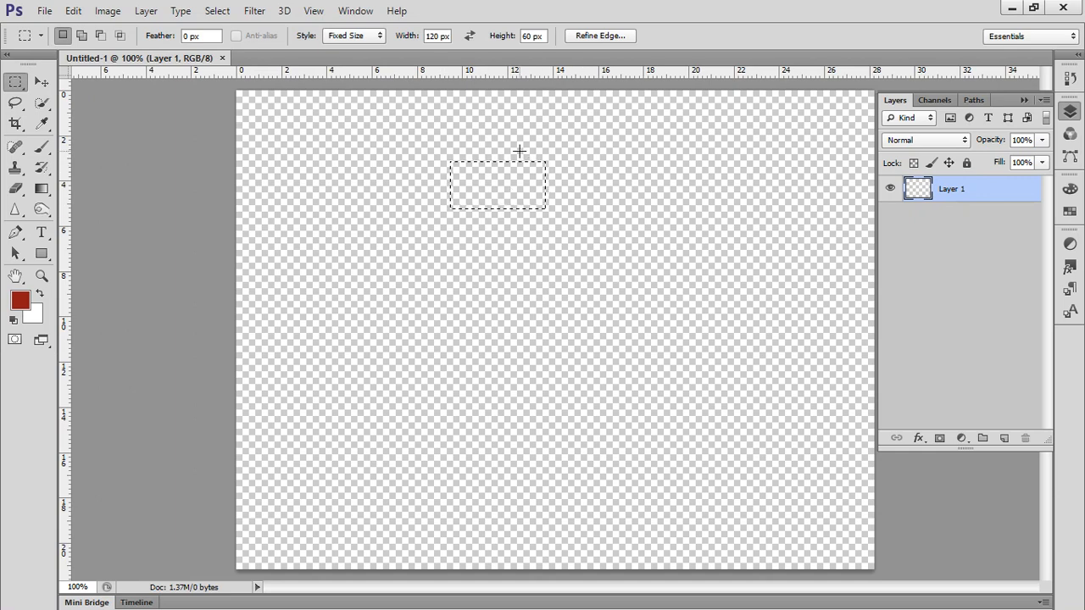
Set the foreground color to a deeper brick red and fill the rectangular selection with it.
{"action": "left_click", "coordinate": [19, 302]}
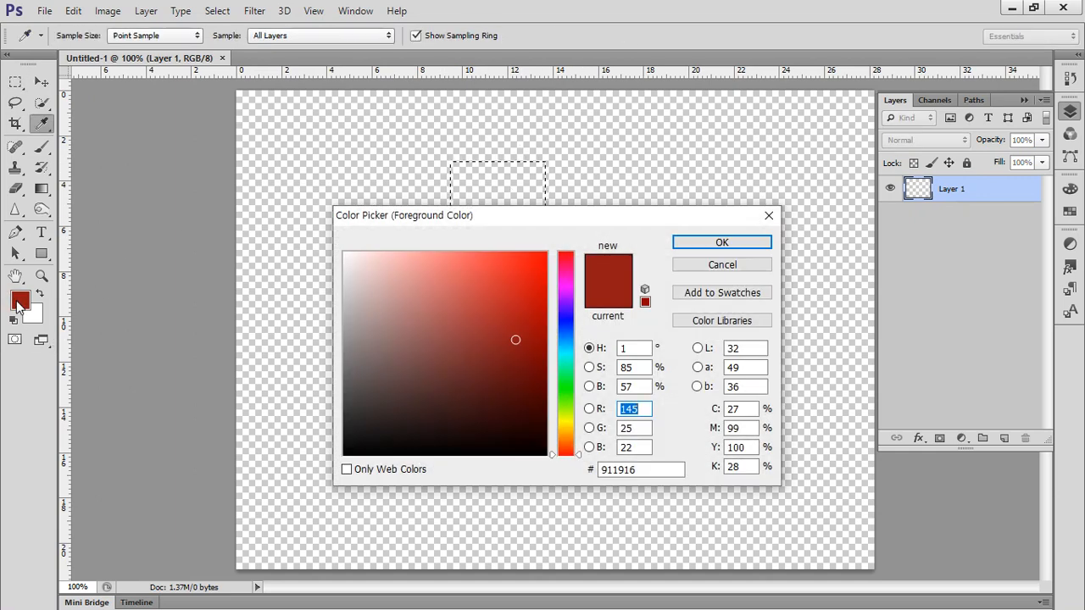
{"action": "left_click", "coordinate": [532, 345]}
{"action": "left_click", "coordinate": [722, 243]}
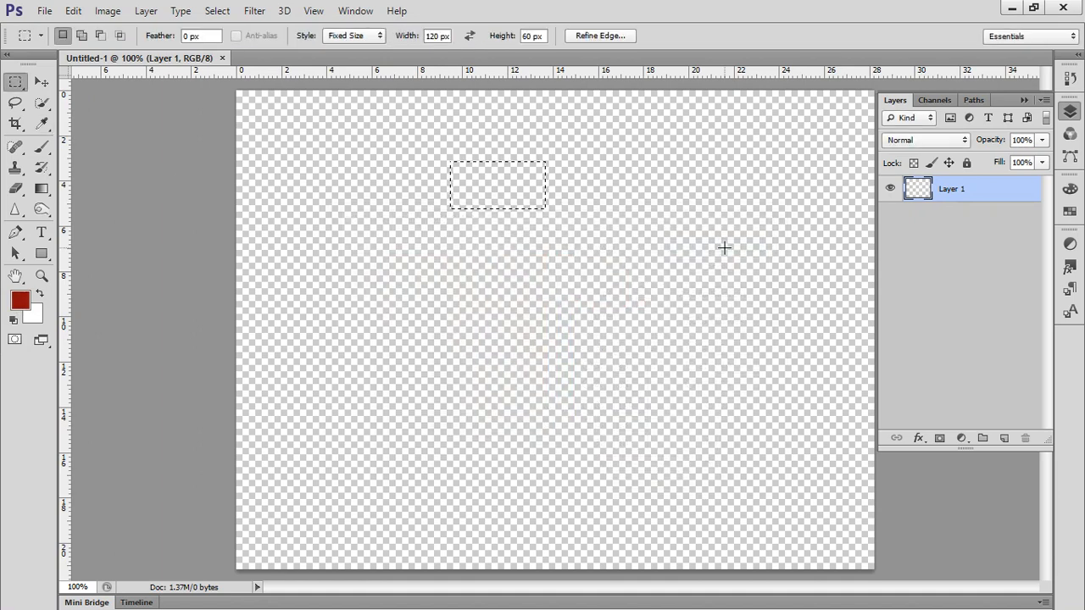
{"action": "key", "text": "alt+BackSpace"}
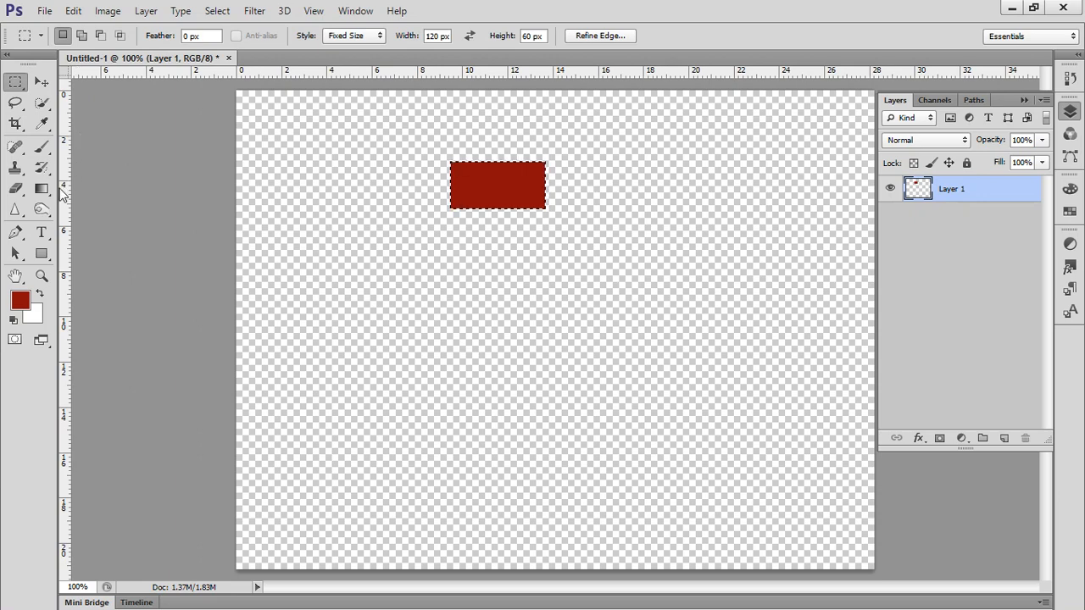
Add horizontal guides at the brick's upper and lower edges and vertical guides at its left edge, center and right edge.
{"action": "left_click", "coordinate": [545, 71]}
{"action": "left_click_drag", "start_coordinate": [545, 71], "coordinate": [554, 161]}
{"action": "left_click_drag", "start_coordinate": [562, 75], "coordinate": [548, 207]}
{"action": "left_click_drag", "start_coordinate": [65, 174], "coordinate": [450, 198]}
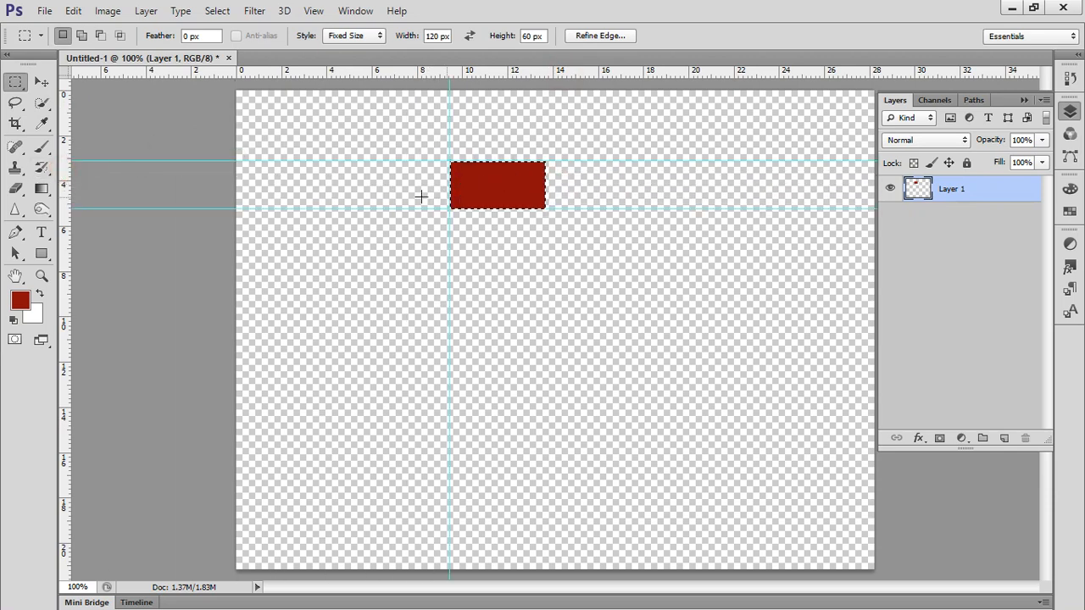
{"action": "left_click_drag", "start_coordinate": [68, 174], "coordinate": [497, 211]}
{"action": "left_click_drag", "start_coordinate": [62, 164], "coordinate": [546, 181]}
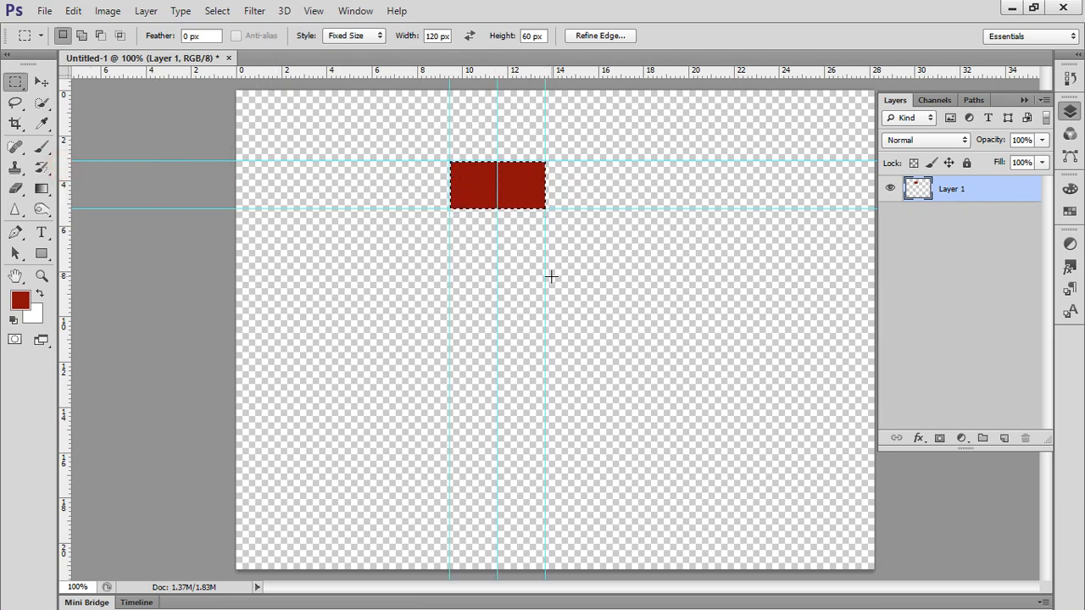
Try moving the red brick up and to the right with the Move tool, and undo the move.
{"action": "left_click", "coordinate": [41, 83]}
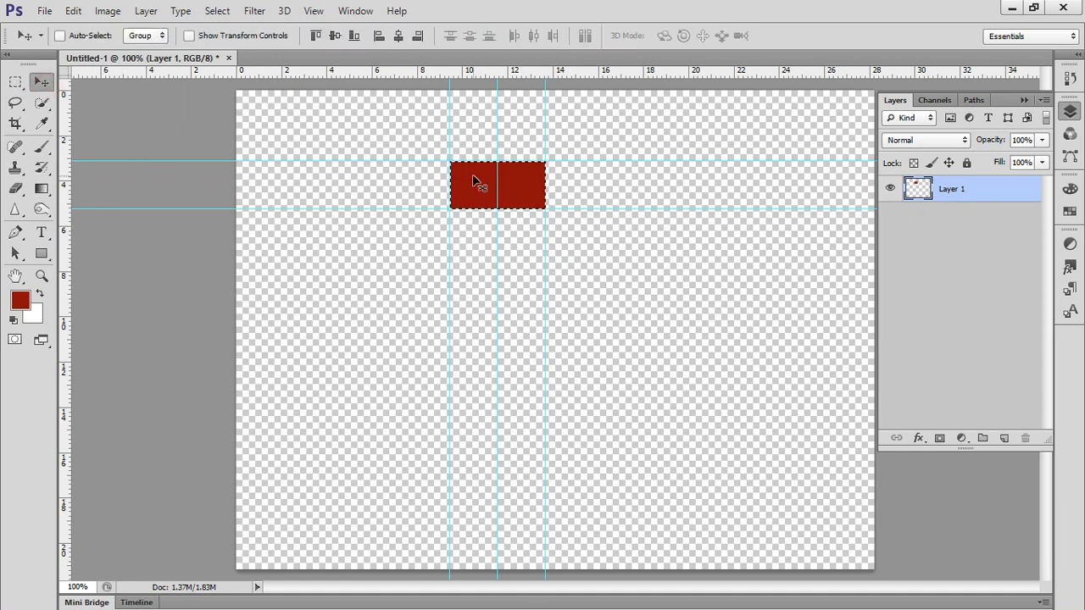
{"action": "left_click_drag", "start_coordinate": [472, 177], "coordinate": [573, 152]}
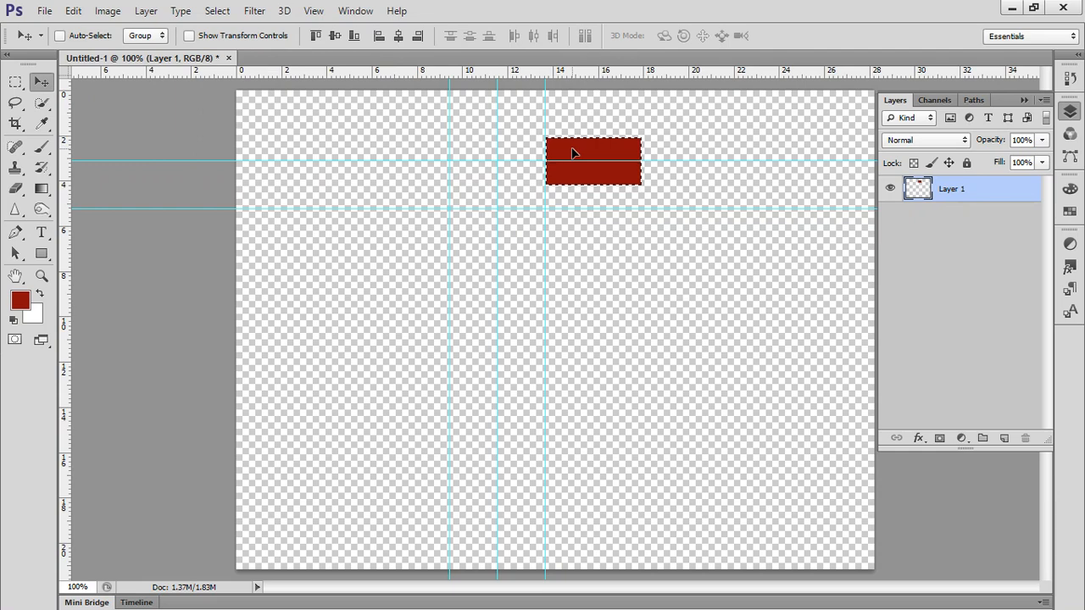
{"action": "key", "text": "ctrl+z"}
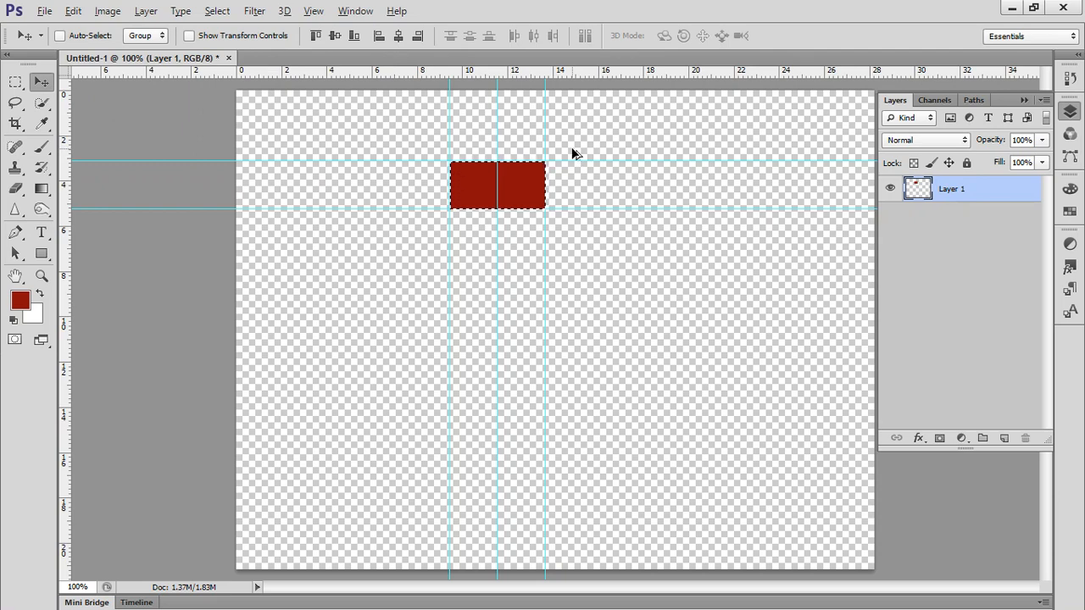
Duplicate the brick to the right of the original in the same row, leaving a 4 px gap between them.
{"action": "left_click_drag", "start_coordinate": [473, 192], "coordinate": [657, 367]}
{"action": "left_click_drag", "start_coordinate": [655, 284], "coordinate": [556, 220]}
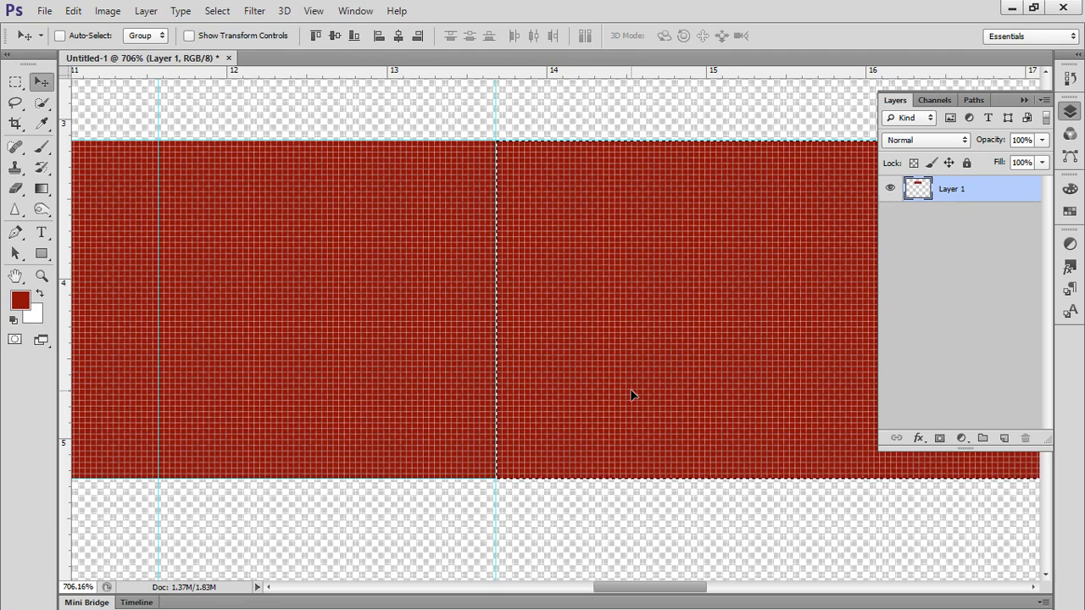
{"action": "key", "text": "Right"}
{"action": "key", "text": "Right"}
{"action": "key", "text": "Right"}
{"action": "key", "text": "Right"}
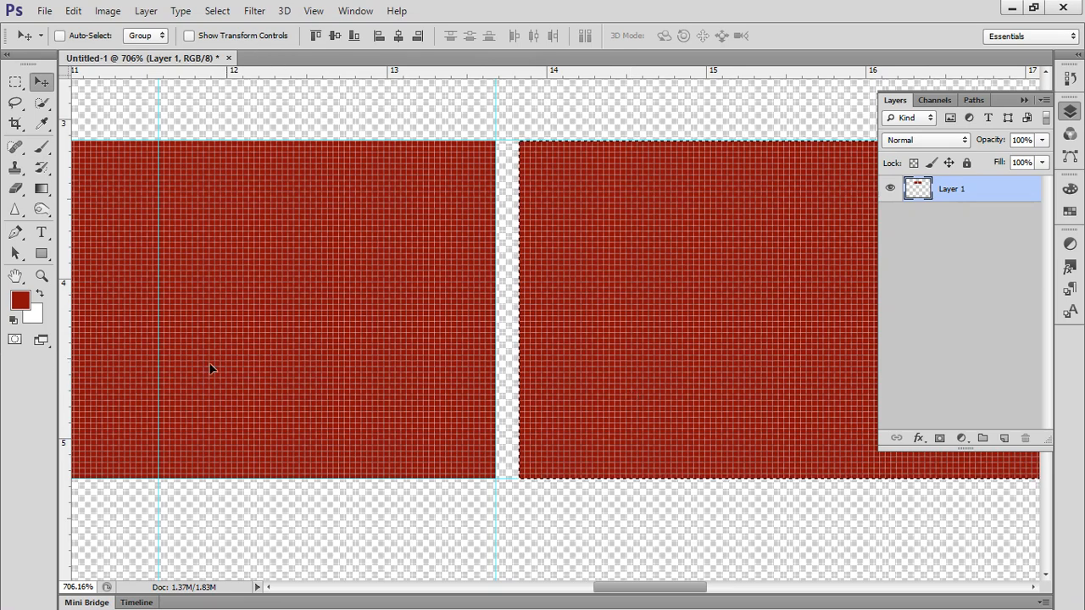
Duplicate the brick into a second row with its right edge on the center guide, 4 px below the first row.
{"action": "left_click", "coordinate": [41, 276]}
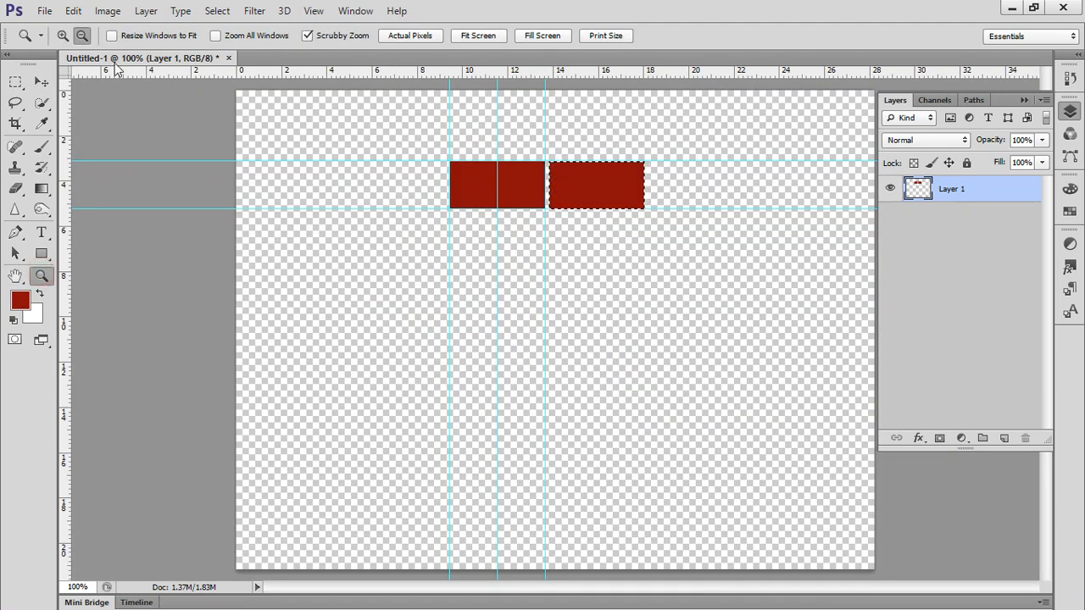
{"action": "key", "text": "v"}
{"action": "left_click_drag", "start_coordinate": [620, 189], "coordinate": [475, 237]}
{"action": "left_click_drag", "start_coordinate": [445, 179], "coordinate": [543, 313]}
{"action": "left_click_drag", "start_coordinate": [680, 367], "coordinate": [432, 202]}
{"action": "key", "text": "Down"}
{"action": "key", "text": "Down"}
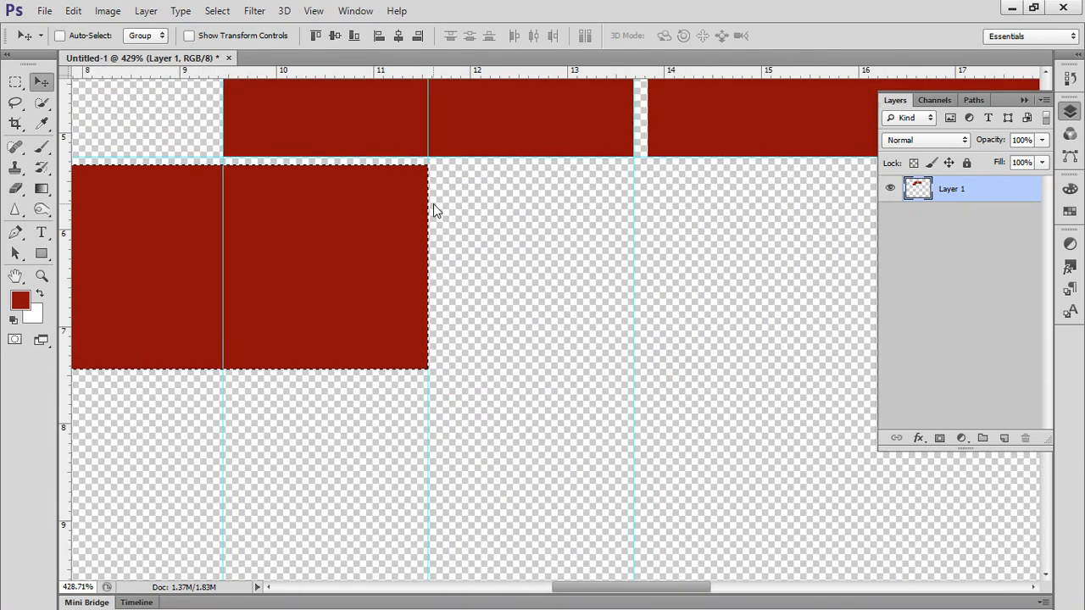
{"action": "key", "text": "Down"}
{"action": "key", "text": "Down"}
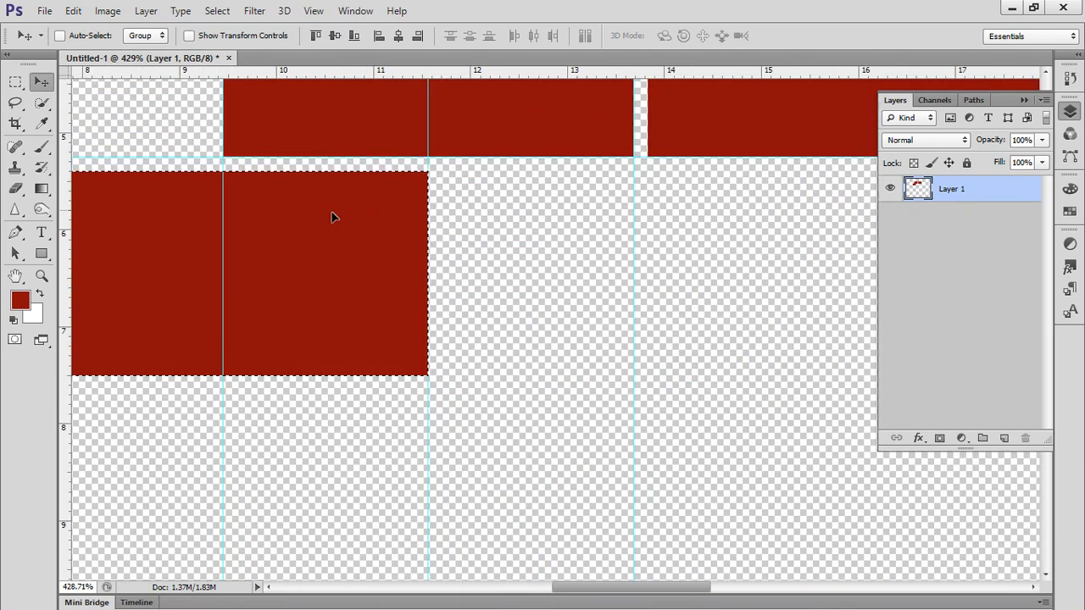
Nudge the second-row brick 2 px to the left of the center guide.
{"action": "key", "text": "alt"}
{"action": "key", "text": "Left"}
{"action": "key", "text": "Escape"}
{"action": "key", "text": "Left"}
{"action": "key", "text": "Left"}
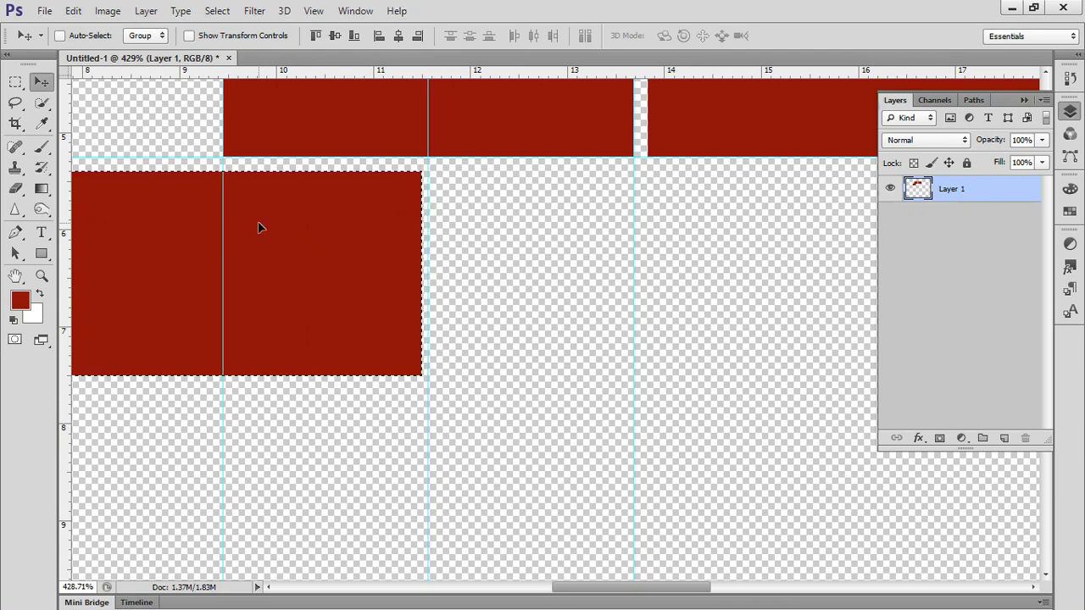
Duplicate the second-row brick to its right, leaving a 4 px gap between the two.
{"action": "left_click_drag", "start_coordinate": [260, 227], "coordinate": [675, 249]}
{"action": "key", "text": "Right"}
{"action": "key", "text": "Right"}
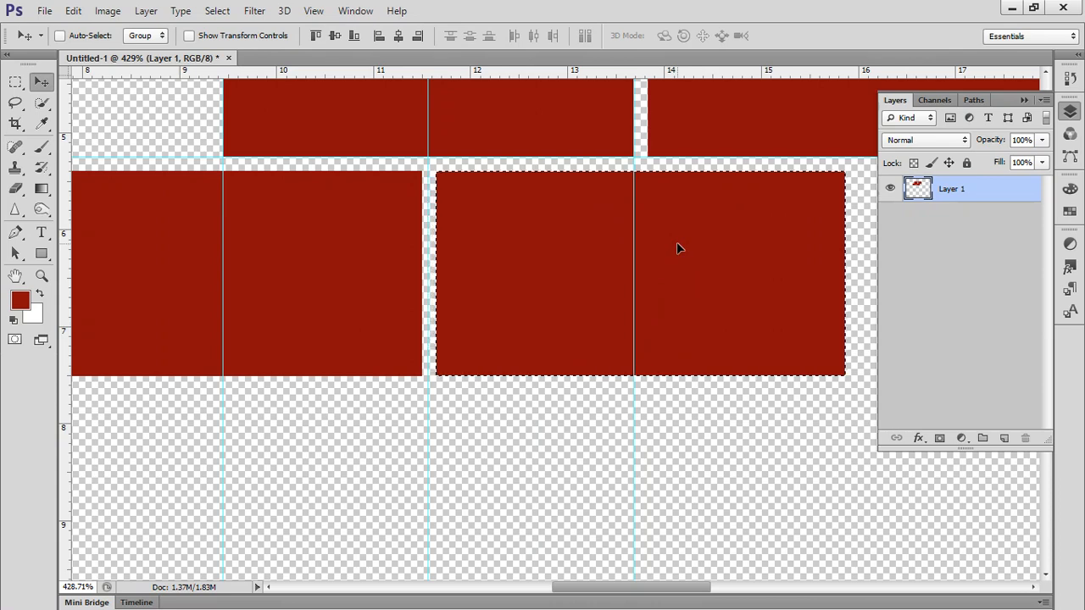
Duplicate the brick into a third row directly under the first brick, 4 px below the second row, and deselect it.
{"action": "left_click_drag", "start_coordinate": [692, 240], "coordinate": [477, 439]}
{"action": "key", "text": "Down"}
{"action": "key", "text": "Down"}
{"action": "key", "text": "Down"}
{"action": "key", "text": "Down"}
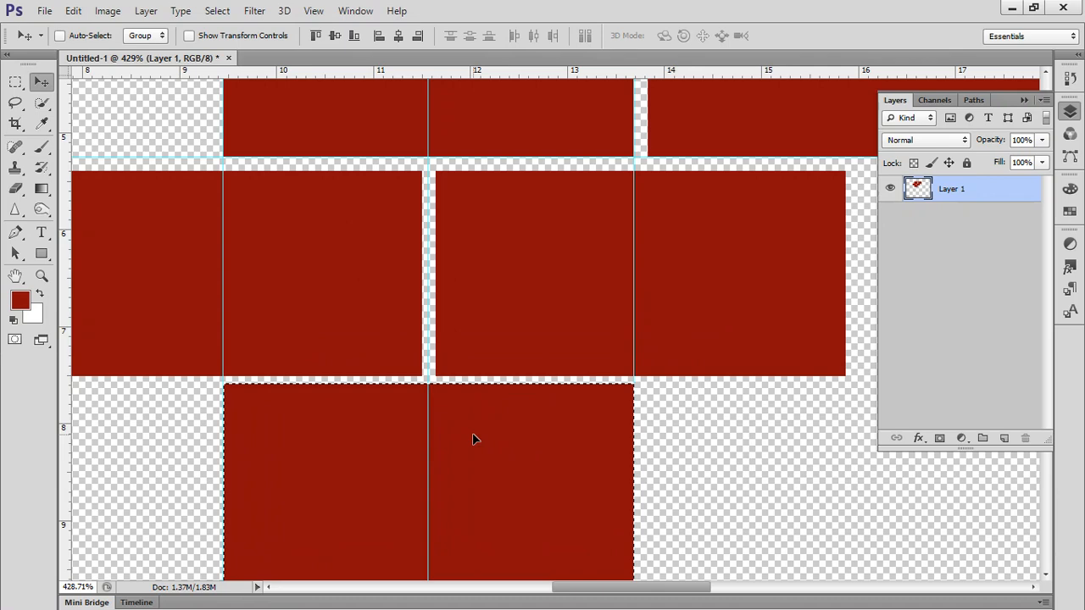
{"action": "left_click_drag", "start_coordinate": [488, 206], "coordinate": [518, 307]}
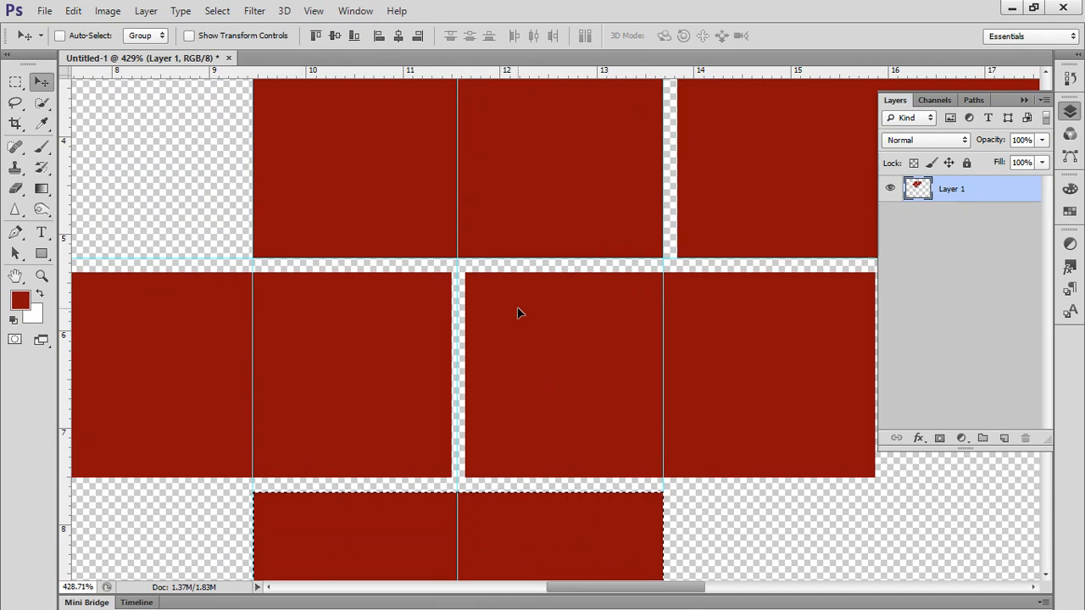
{"action": "key", "text": "ctrl+d"}
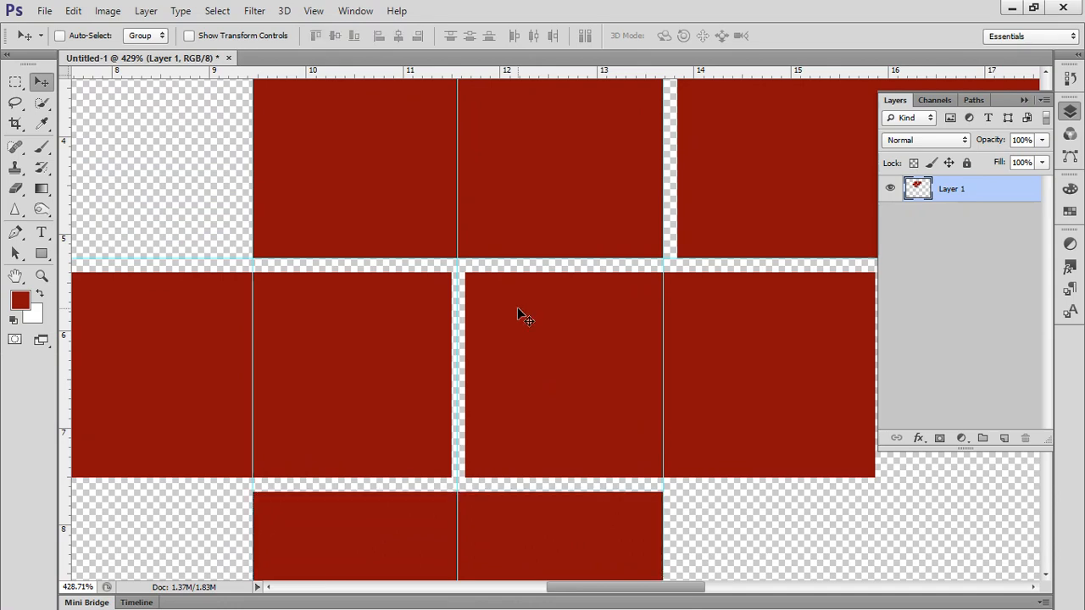
{"action": "double_click", "coordinate": [40, 277]}
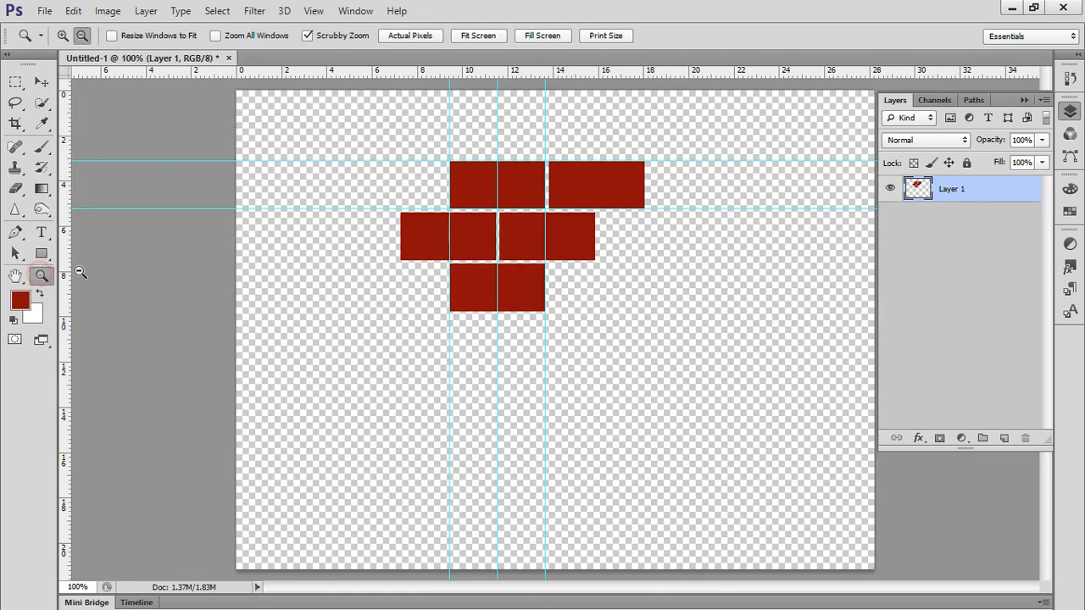
Add a vertical guide at the left edge of the second brick in the top row.
{"action": "left_click_drag", "start_coordinate": [381, 124], "coordinate": [483, 222]}
{"action": "left_click_drag", "start_coordinate": [607, 301], "coordinate": [394, 237]}
{"action": "left_click_drag", "start_coordinate": [493, 235], "coordinate": [539, 335]}
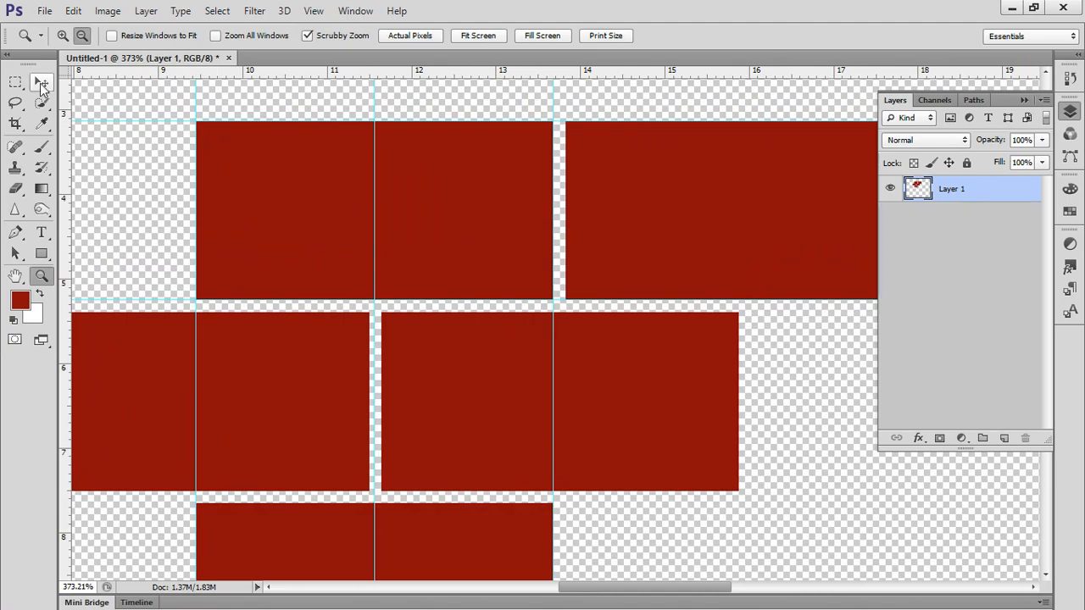
{"action": "left_click_drag", "start_coordinate": [547, 127], "coordinate": [534, 156]}
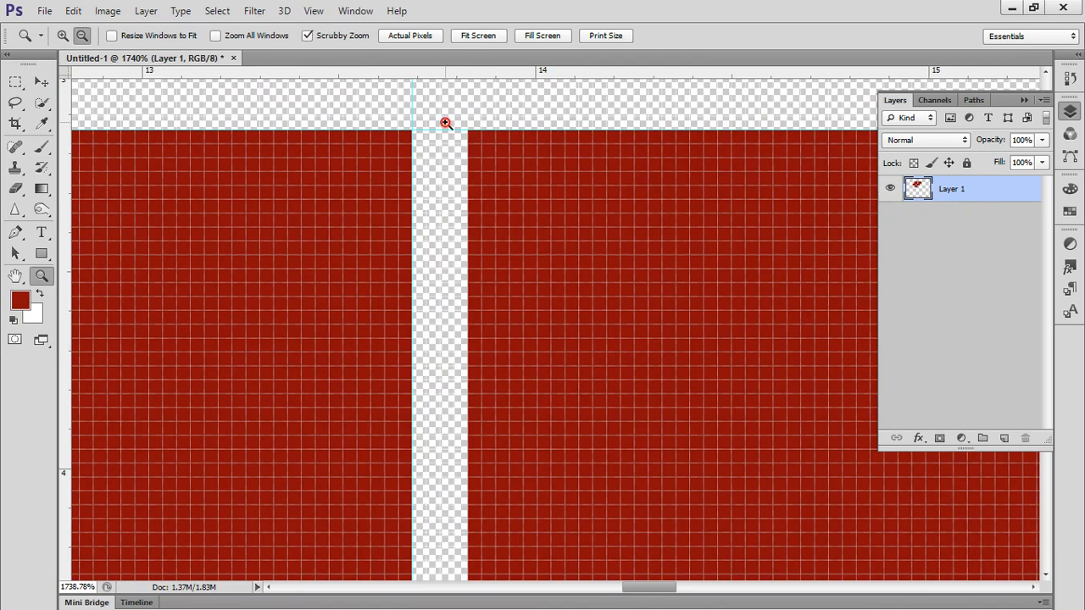
{"action": "left_click_drag", "start_coordinate": [445, 123], "coordinate": [463, 149]}
{"action": "left_click_drag", "start_coordinate": [65, 146], "coordinate": [472, 149]}
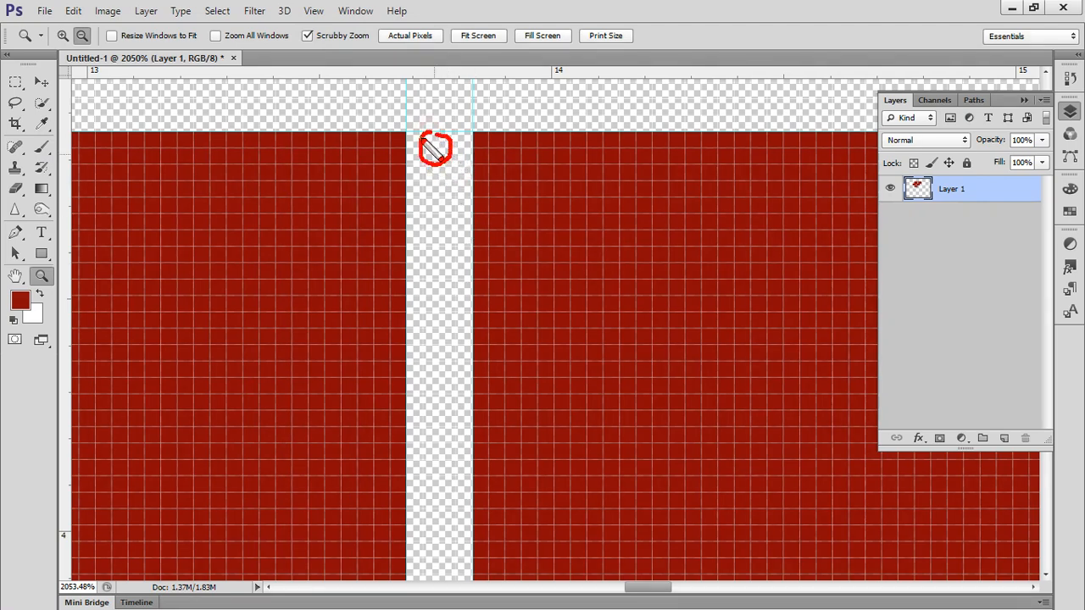
Add a horizontal guide along the top edge of the third-row brick.
{"action": "double_click", "coordinate": [52, 271]}
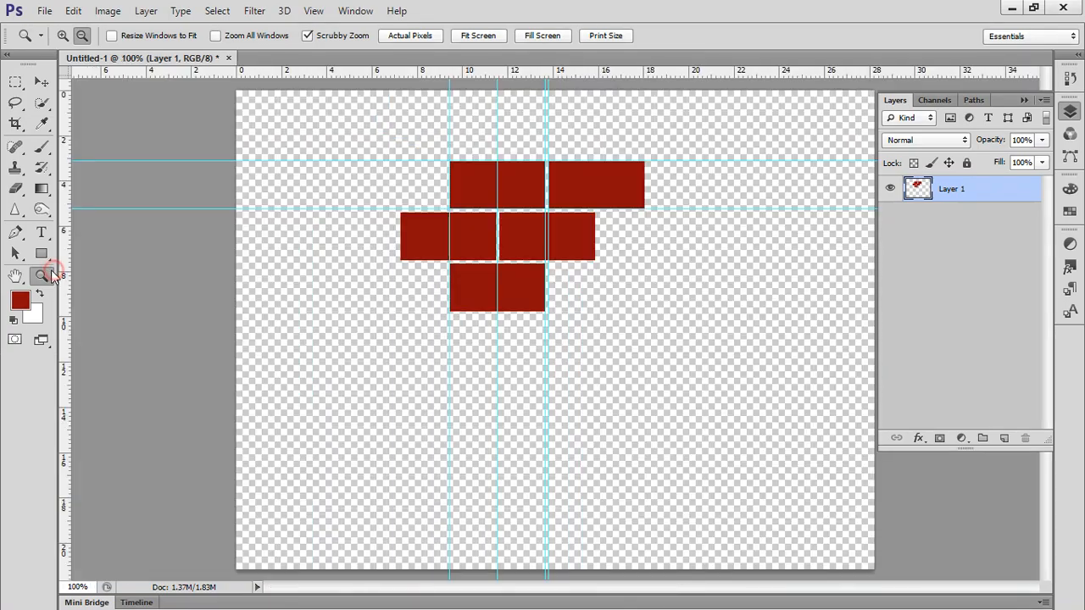
{"action": "left_click_drag", "start_coordinate": [508, 252], "coordinate": [628, 423]}
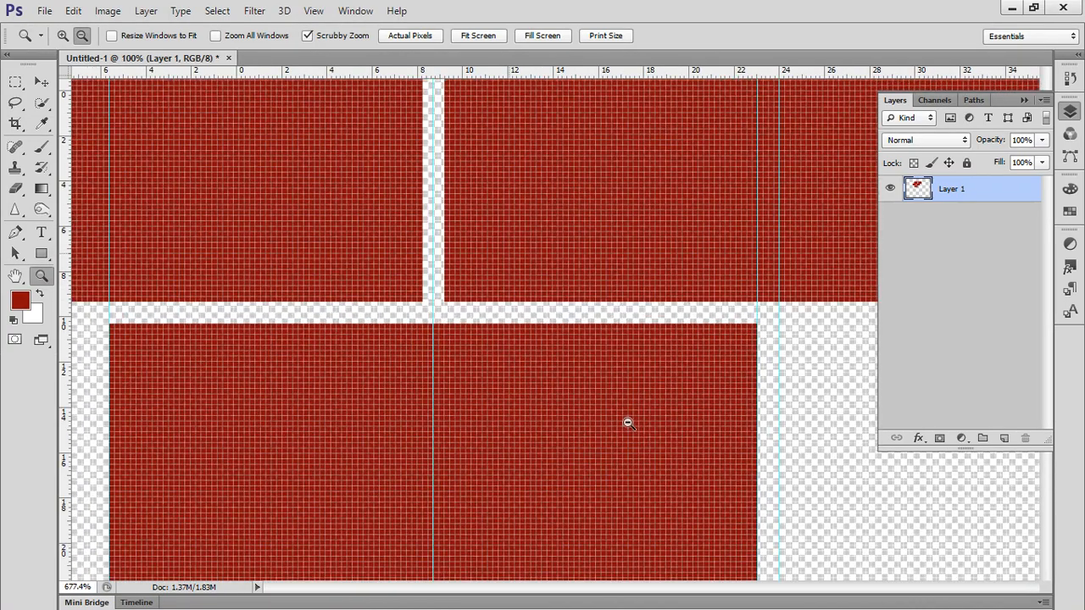
{"action": "key", "text": "space"}
{"action": "left_click_drag", "start_coordinate": [594, 174], "coordinate": [640, 555]}
{"action": "left_click_drag", "start_coordinate": [600, 203], "coordinate": [598, 136]}
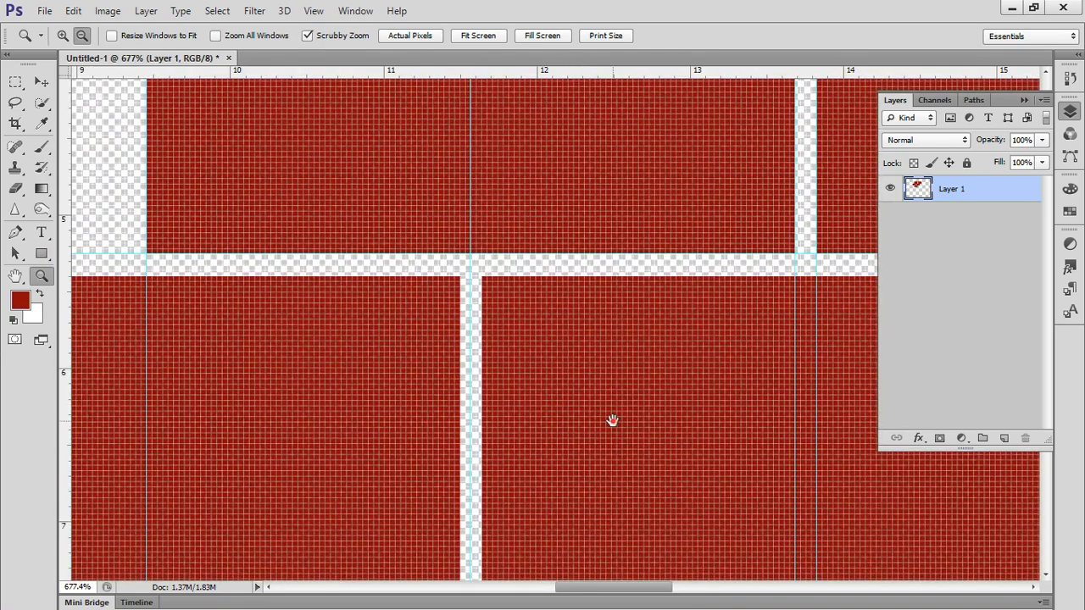
{"action": "left_click_drag", "start_coordinate": [613, 421], "coordinate": [615, 184]}
{"action": "left_click_drag", "start_coordinate": [606, 72], "coordinate": [604, 385]}
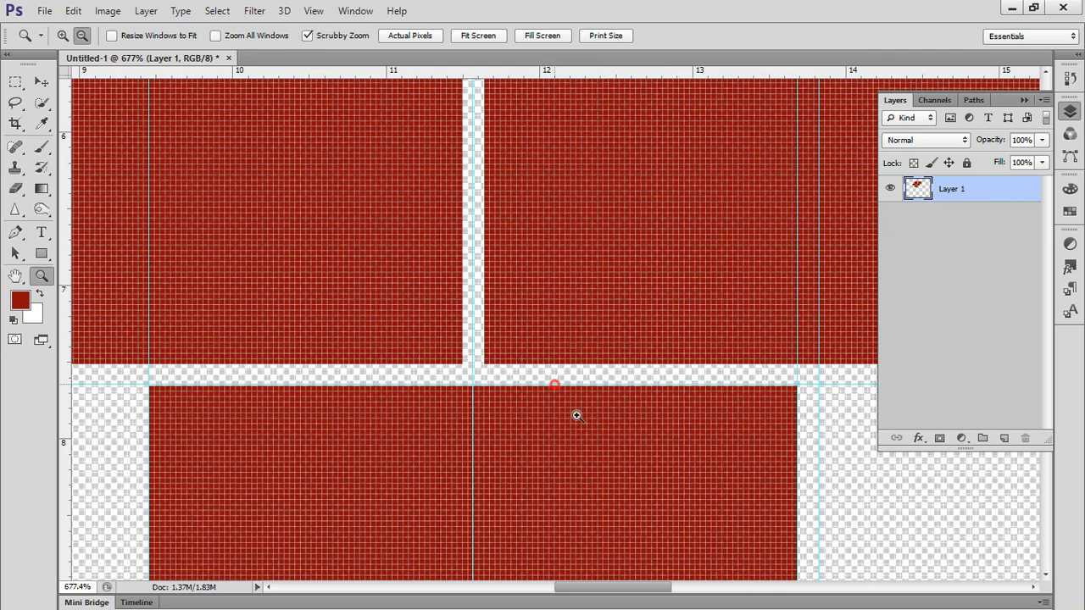
{"action": "scroll", "coordinate": [556, 388], "scroll_direction": "up", "scroll_amount": 1}
{"action": "scroll", "coordinate": [571, 378], "scroll_direction": "up", "scroll_amount": 2}
{"action": "left_click_drag", "start_coordinate": [645, 476], "coordinate": [552, 231]}
{"action": "key", "text": "v"}
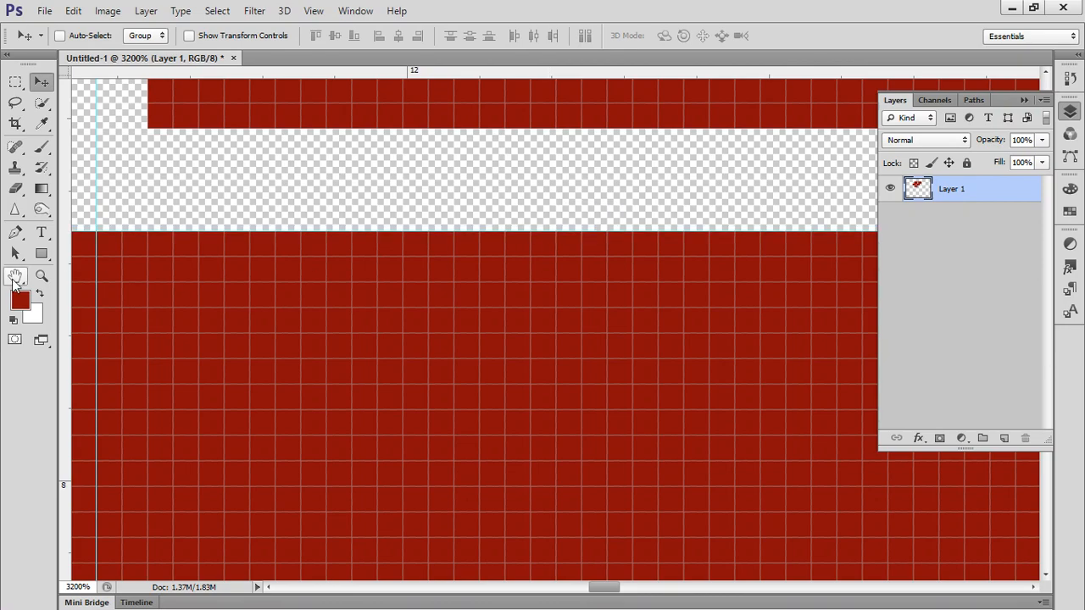
Set the rectangular marquee style to Normal and select the repeating tile from the first brick's top-left corner to the second brick's left edge and the third row's top.
{"action": "double_click", "coordinate": [42, 275]}
{"action": "left_click_drag", "start_coordinate": [443, 157], "coordinate": [518, 304]}
{"action": "left_click_drag", "start_coordinate": [586, 315], "coordinate": [443, 245]}
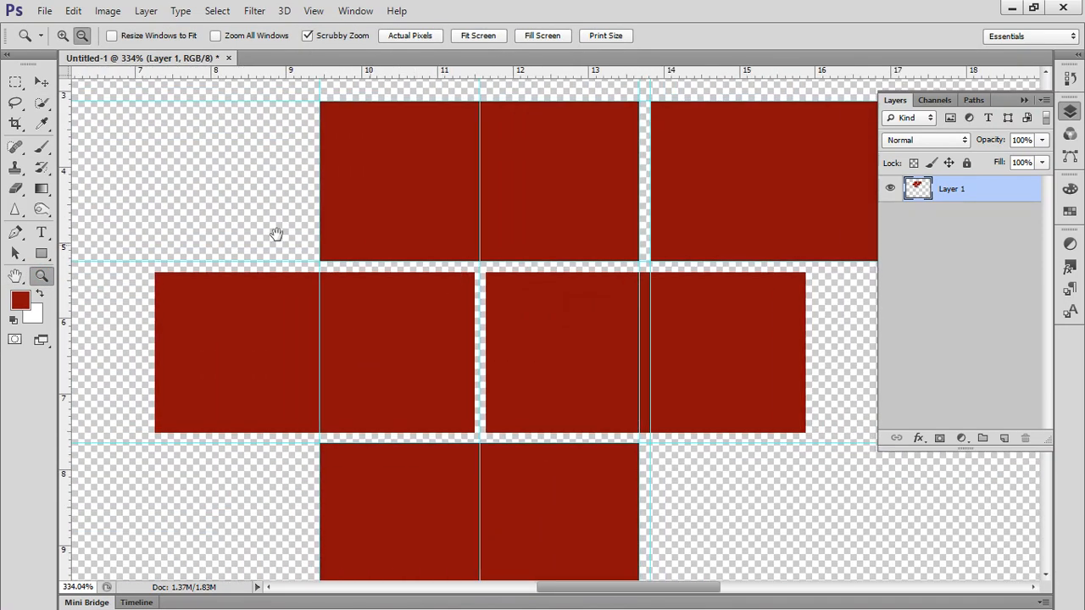
{"action": "left_click", "coordinate": [16, 82]}
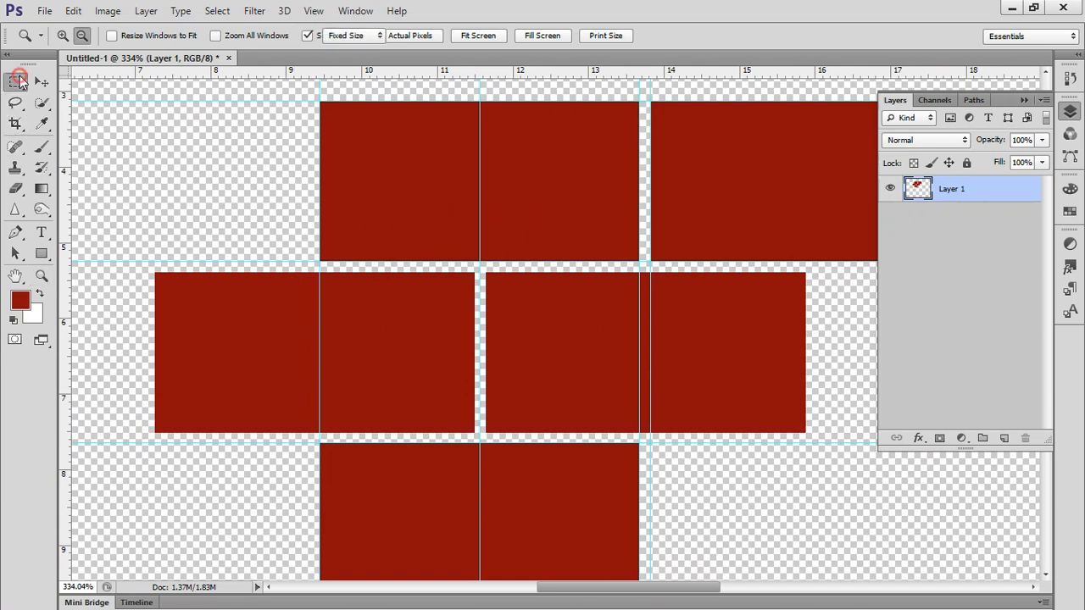
{"action": "left_click", "coordinate": [369, 37]}
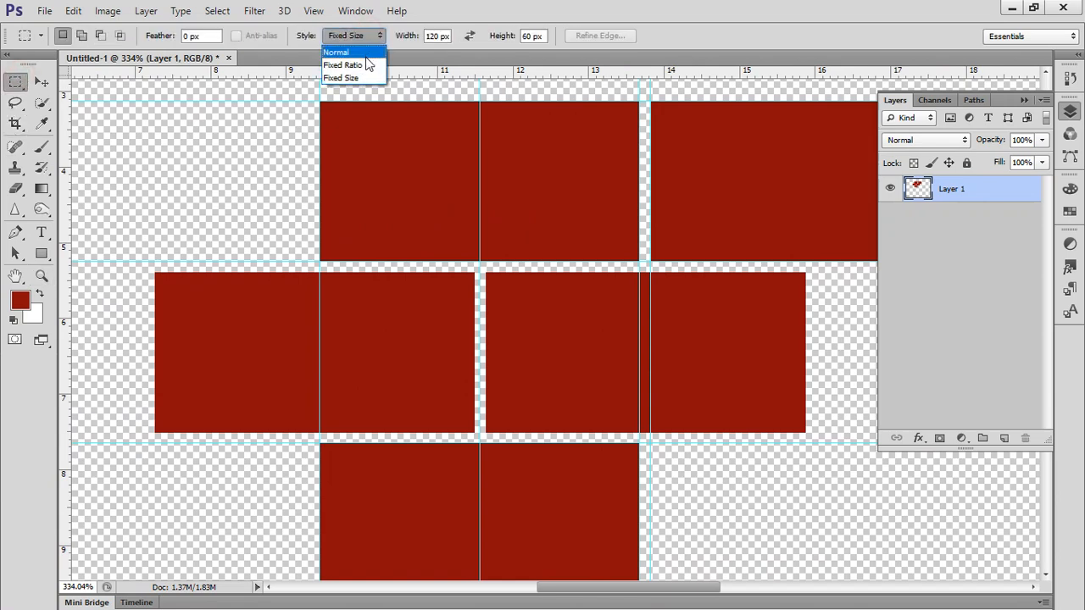
{"action": "left_click", "coordinate": [364, 54]}
{"action": "left_click_drag", "start_coordinate": [319, 102], "coordinate": [650, 438]}
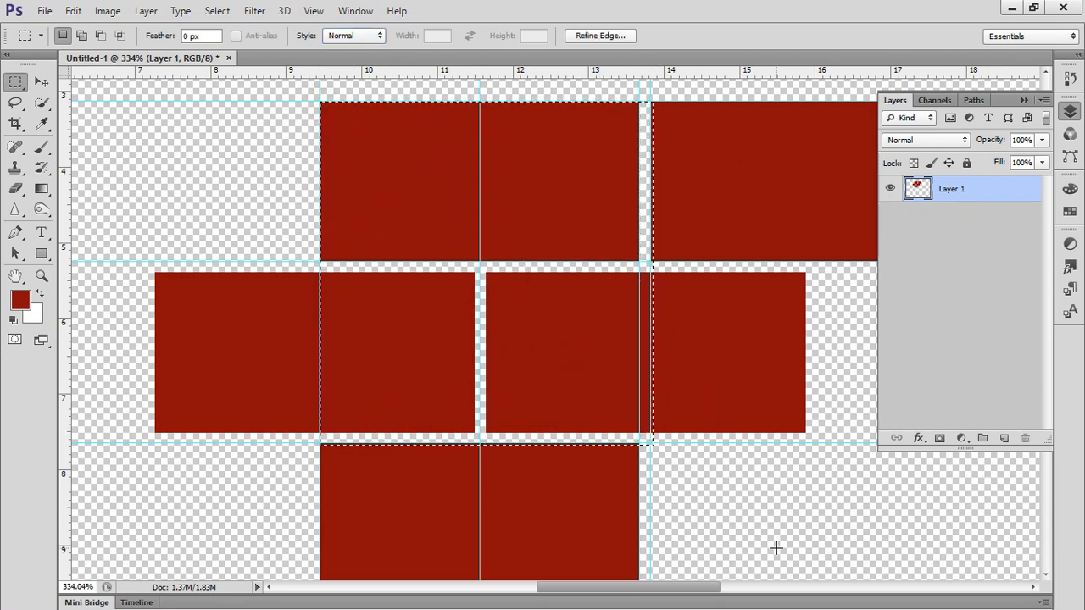
Subtract the excess strips along the selection's right and lower edges so it ends exactly on the guides.
{"action": "left_click_drag", "start_coordinate": [646, 318], "coordinate": [756, 497]}
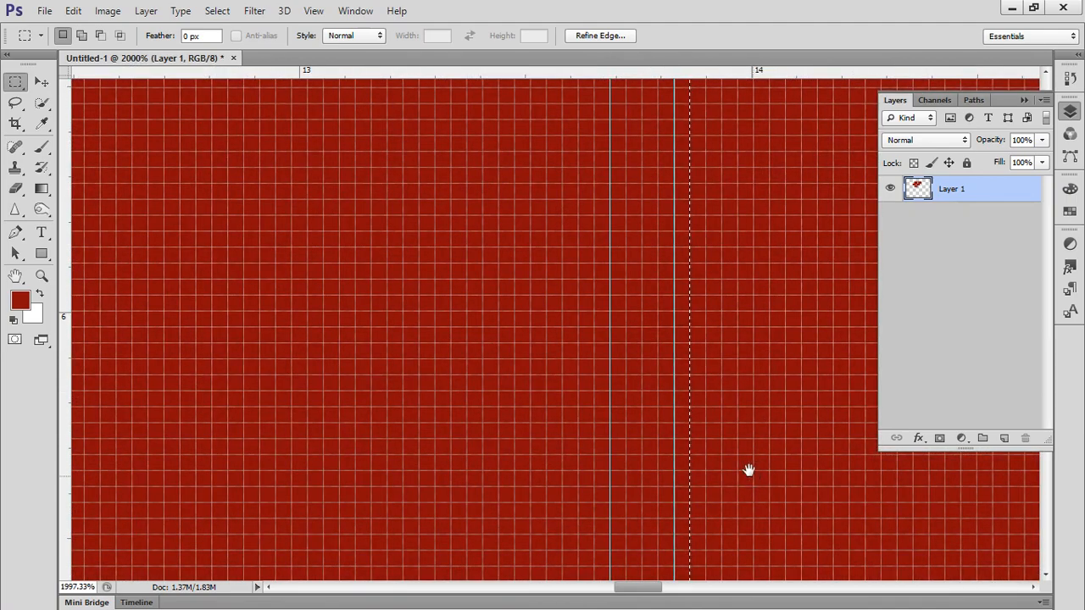
{"action": "left_click", "coordinate": [746, 466], "text": "ctrl+alt"}
{"action": "left_click", "coordinate": [746, 467], "text": "ctrl+alt"}
{"action": "left_click", "coordinate": [746, 468], "text": "alt"}
{"action": "left_click", "coordinate": [746, 467], "text": "alt"}
{"action": "left_click", "coordinate": [746, 468], "text": "alt"}
{"action": "left_click", "coordinate": [746, 468], "text": "alt"}
{"action": "left_click", "coordinate": [746, 468], "text": "alt"}
{"action": "left_click_drag", "start_coordinate": [746, 468], "coordinate": [643, 413]}
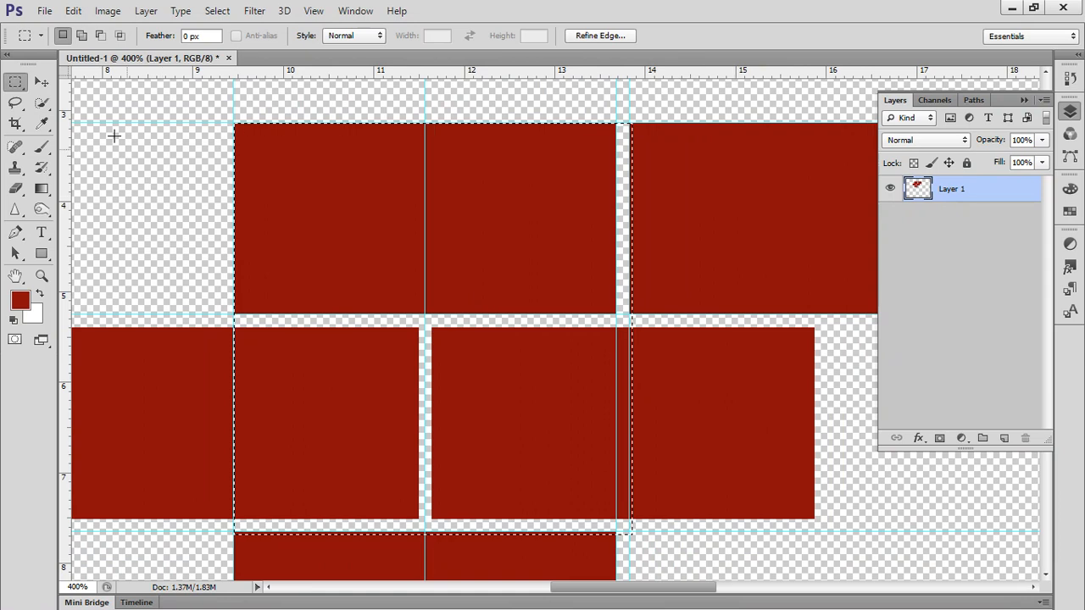
{"action": "left_click_drag", "start_coordinate": [734, 105], "coordinate": [629, 570]}
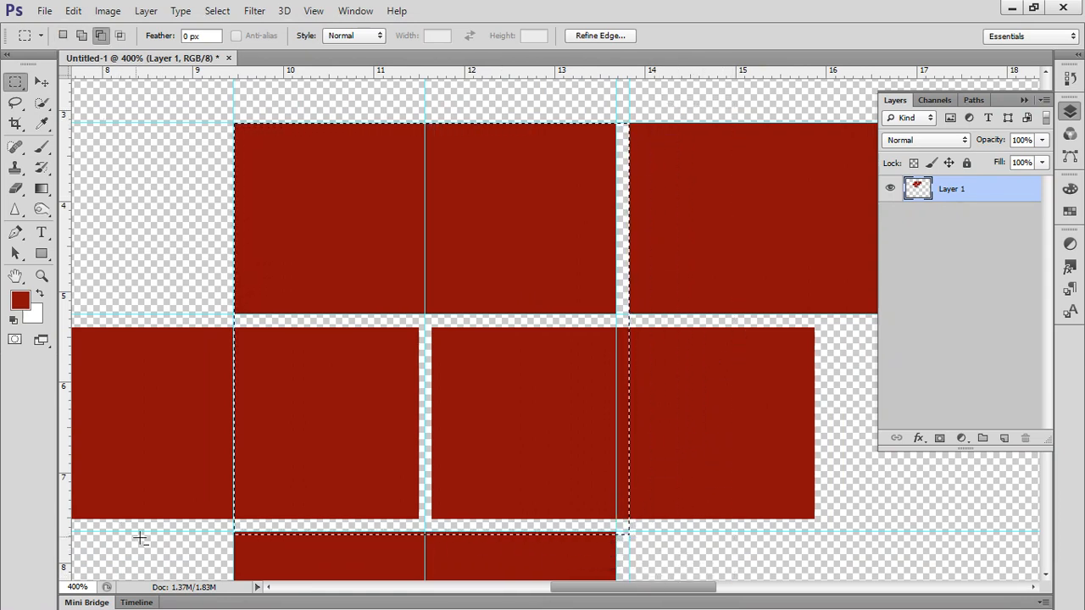
{"action": "left_click_drag", "start_coordinate": [168, 547], "coordinate": [668, 515]}
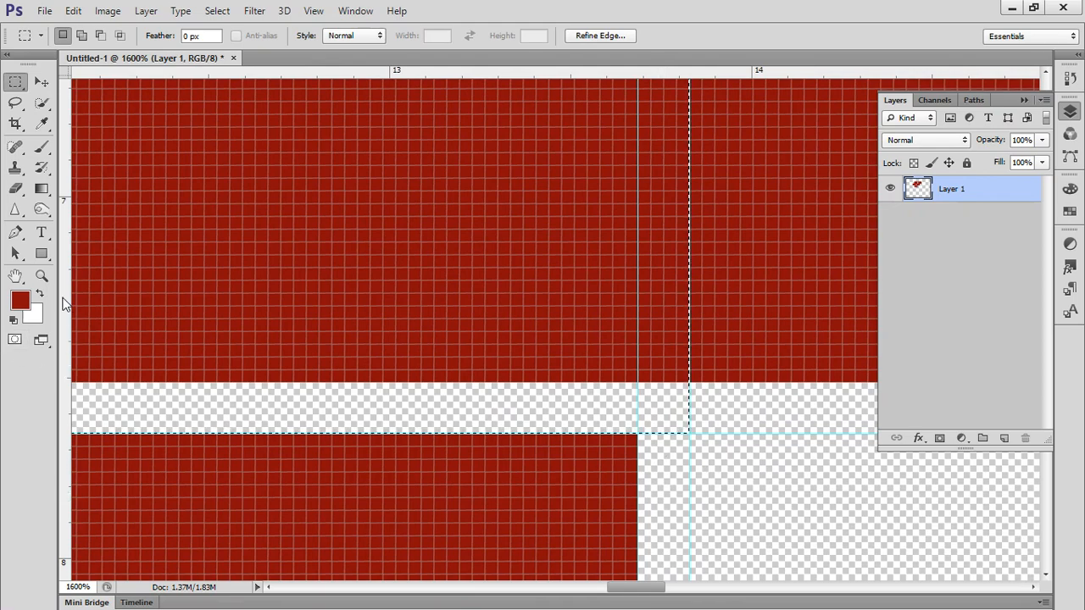
Try adding overlapping rectangular areas to the selection beside the bricks, and subtract them again until only the tile selection is left.
{"action": "left_click", "coordinate": [41, 275]}
{"action": "double_click", "coordinate": [41, 275]}
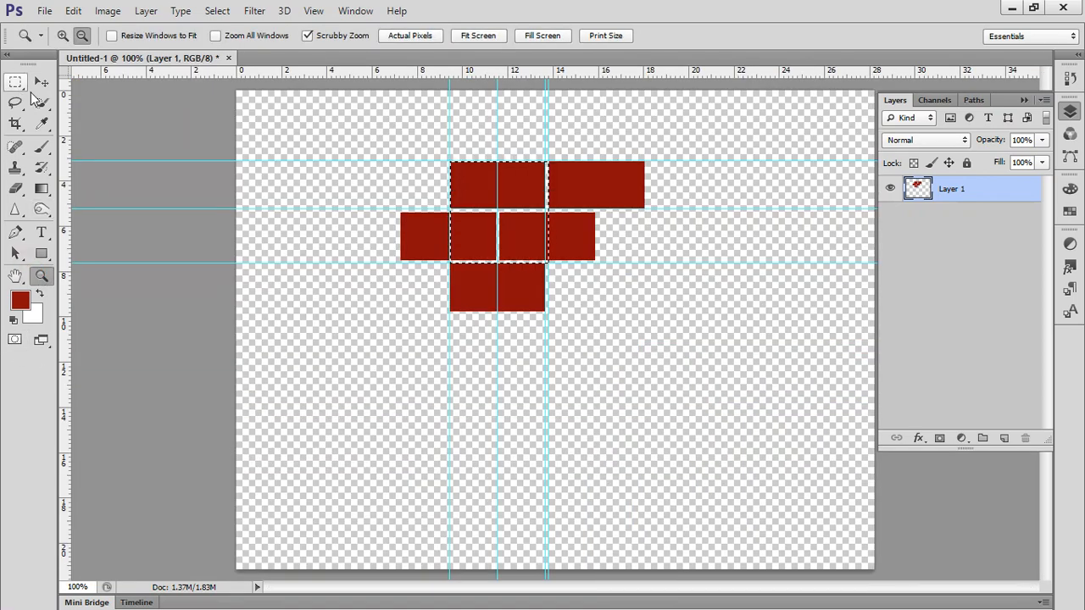
{"action": "left_click", "coordinate": [15, 81]}
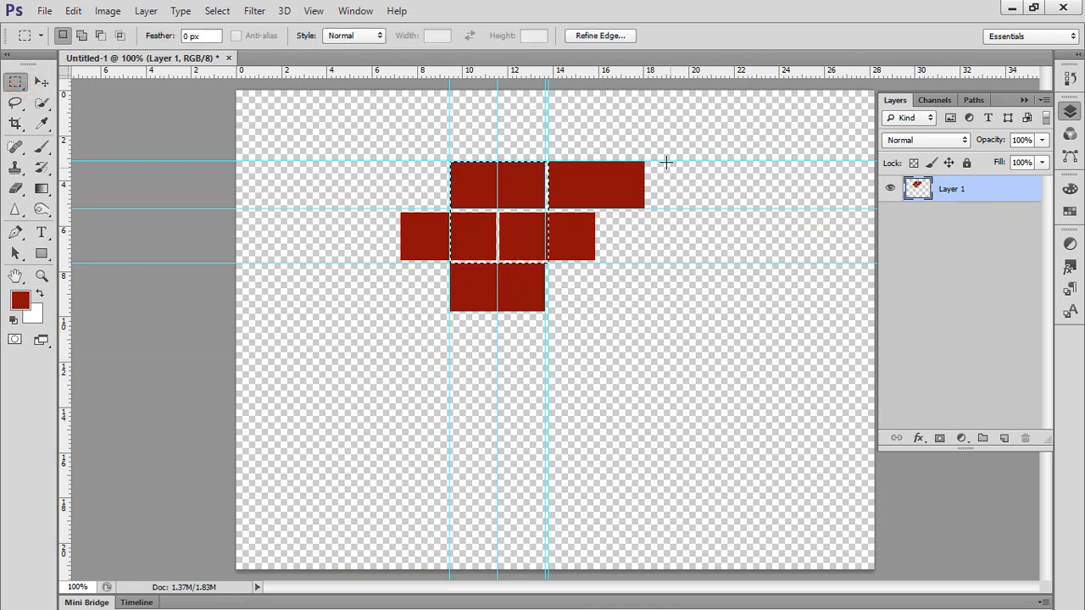
{"action": "key", "text": "shift"}
{"action": "left_click_drag", "start_coordinate": [620, 141], "coordinate": [743, 313]}
{"action": "left_click_drag", "start_coordinate": [743, 443], "coordinate": [634, 242]}
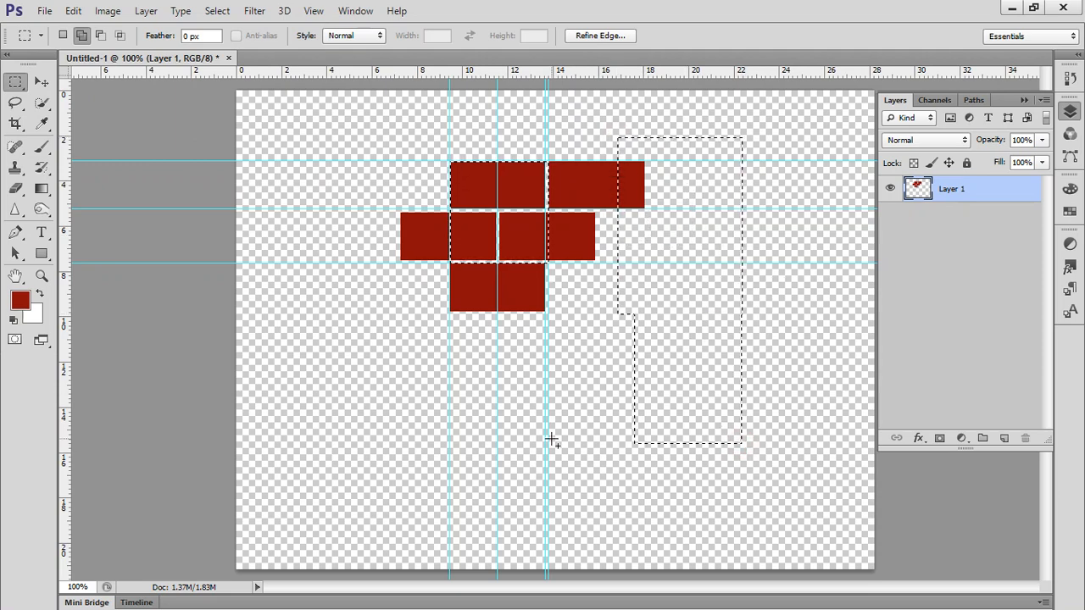
{"action": "left_click_drag", "start_coordinate": [720, 204], "coordinate": [773, 334]}
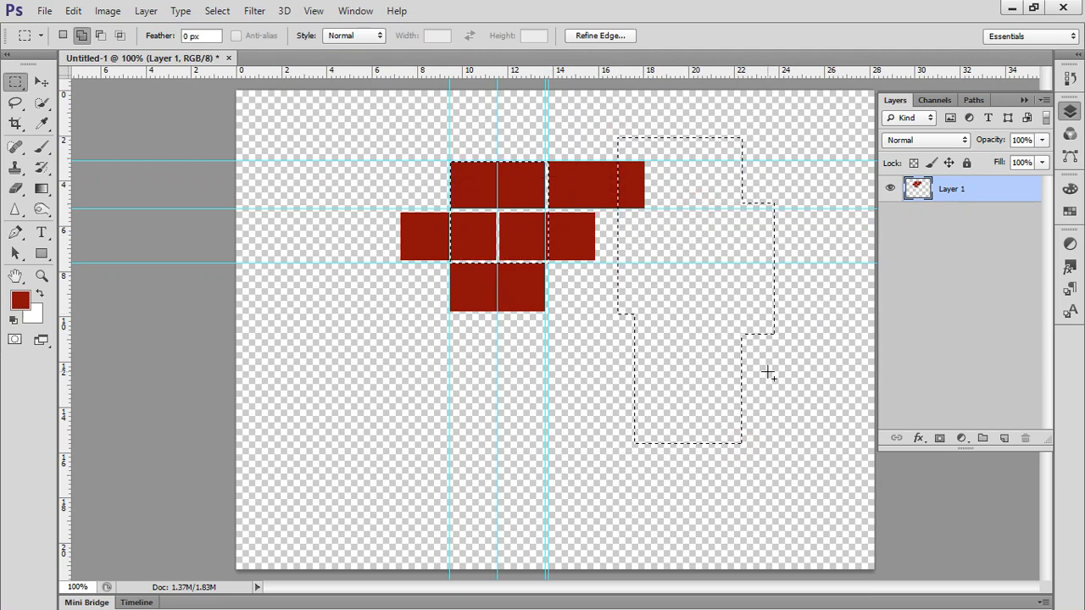
{"action": "key", "text": "alt"}
{"action": "left_click_drag", "start_coordinate": [790, 200], "coordinate": [739, 289]}
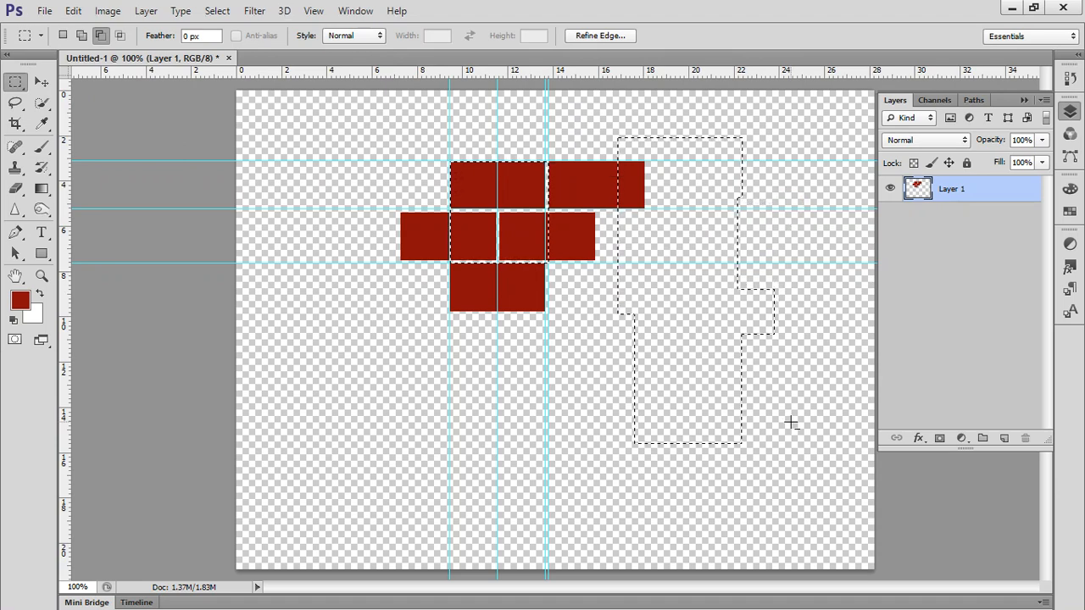
{"action": "left_click_drag", "start_coordinate": [709, 223], "coordinate": [785, 423]}
{"action": "left_click_drag", "start_coordinate": [787, 470], "coordinate": [621, 84]}
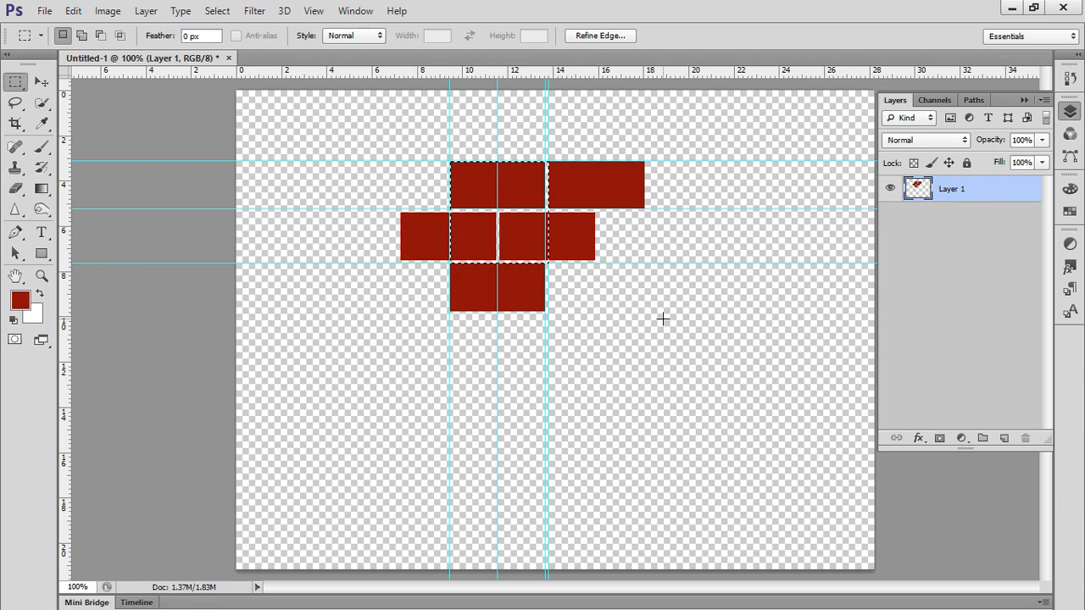
Define the selected brick tile as a new pattern, keeping the suggested name.
{"action": "left_click_drag", "start_coordinate": [501, 196], "coordinate": [574, 430]}
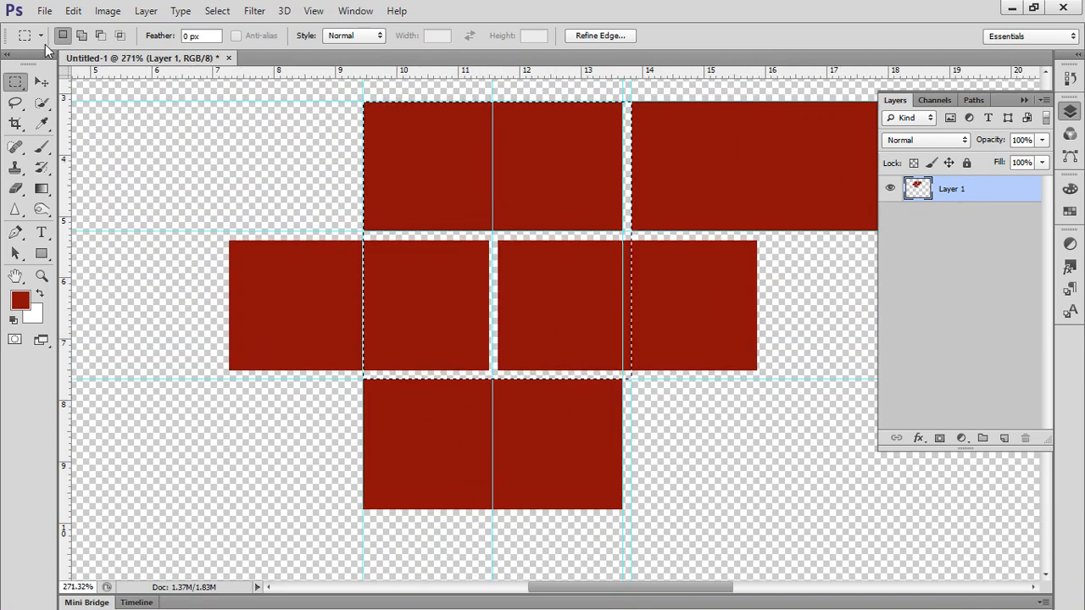
{"action": "left_click", "coordinate": [73, 10]}
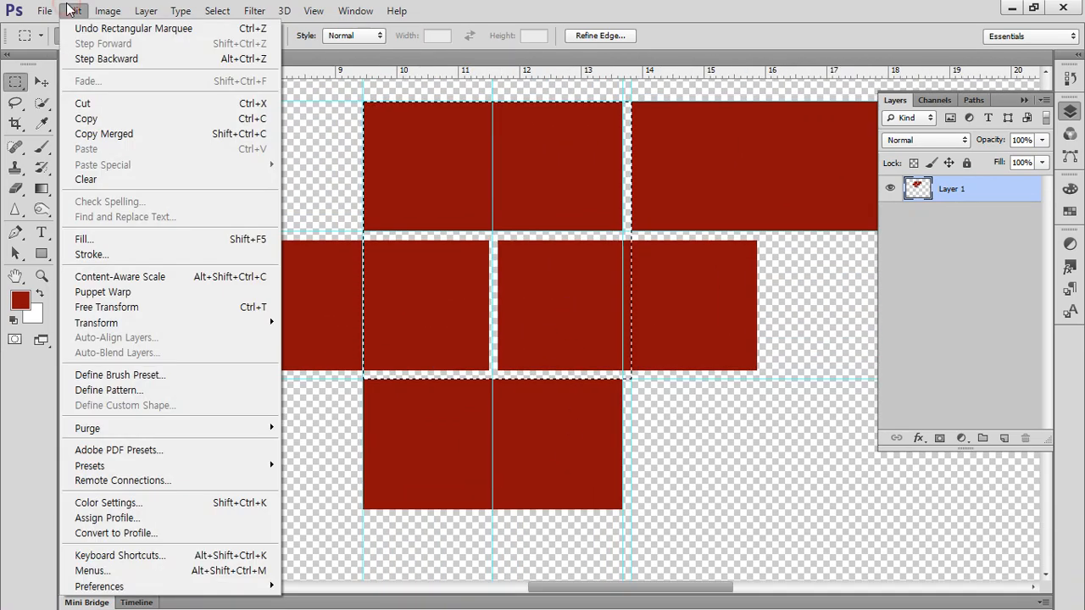
{"action": "left_click", "coordinate": [192, 395]}
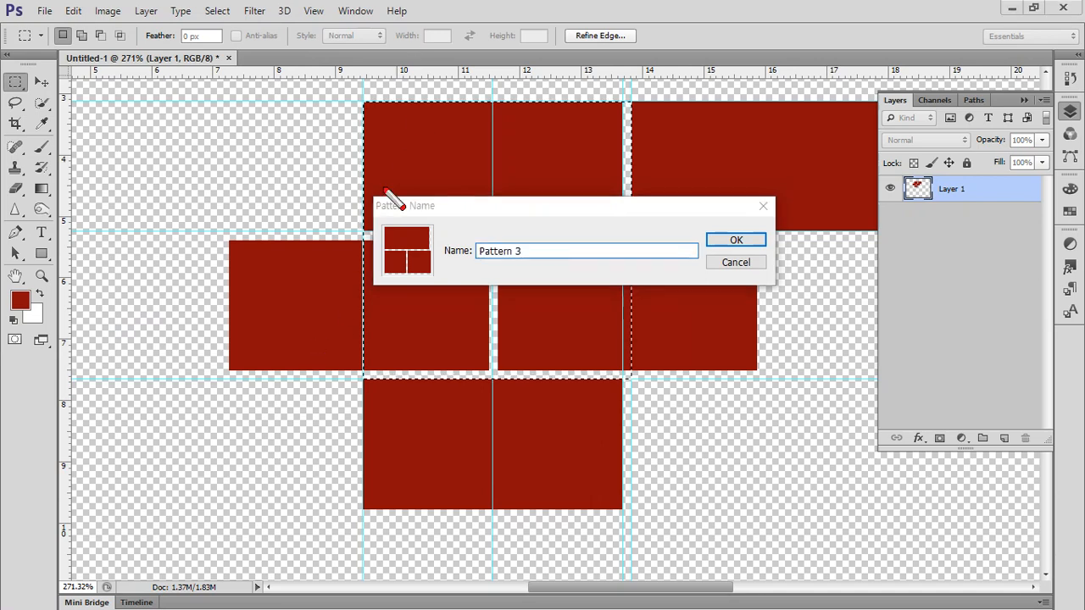
{"action": "mouse_move", "coordinate": [267, 344]}
{"action": "left_mouse_down"}
{"action": "mouse_move", "coordinate": [353, 313]}
{"action": "mouse_move", "coordinate": [402, 257]}
{"action": "left_mouse_up"}
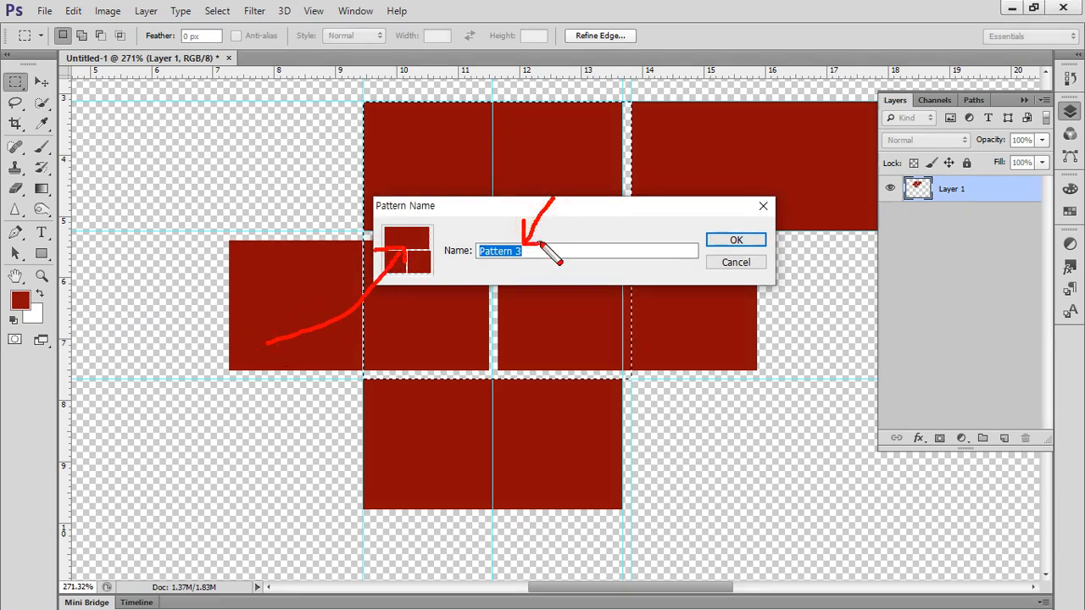
{"action": "key", "text": "Escape"}
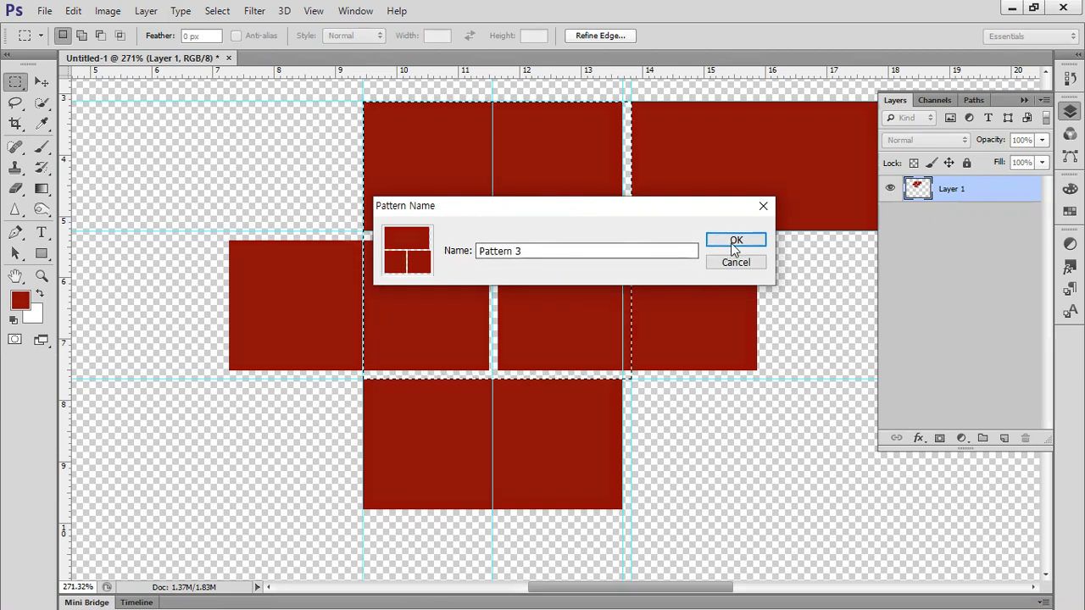
{"action": "left_click", "coordinate": [734, 242]}
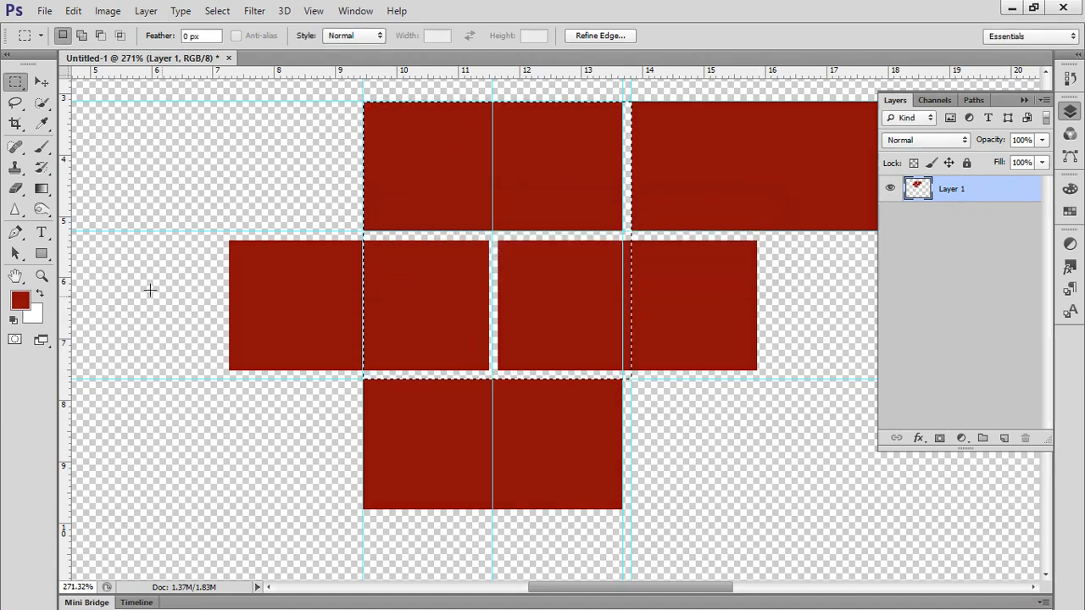
Create a new empty layer and delete the original layer that holds the bricks.
{"action": "double_click", "coordinate": [42, 276]}
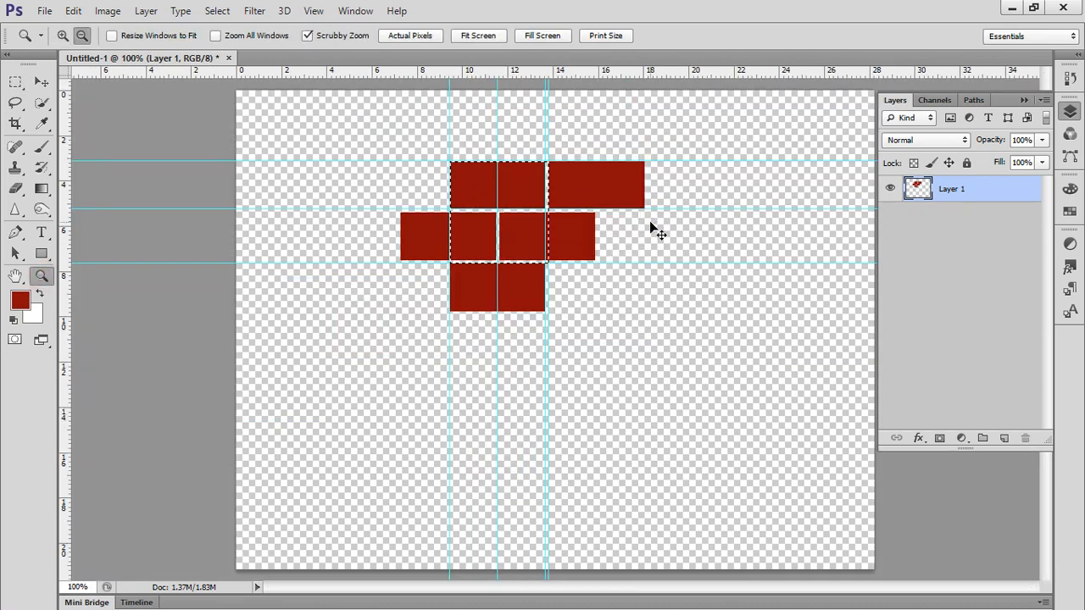
{"action": "left_click", "coordinate": [1003, 439]}
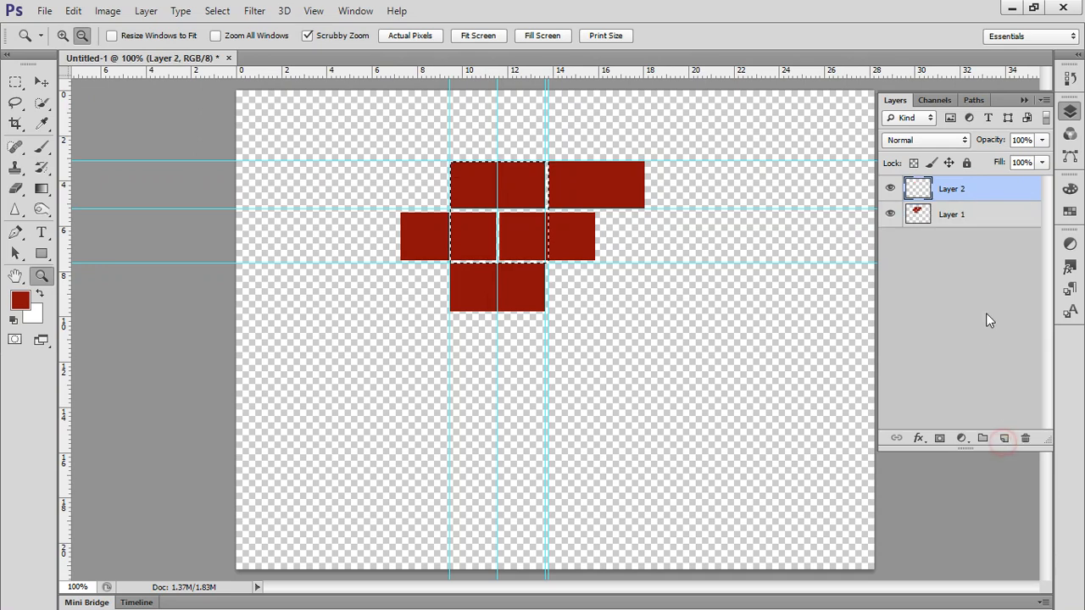
{"action": "left_click_drag", "start_coordinate": [981, 214], "coordinate": [1026, 438]}
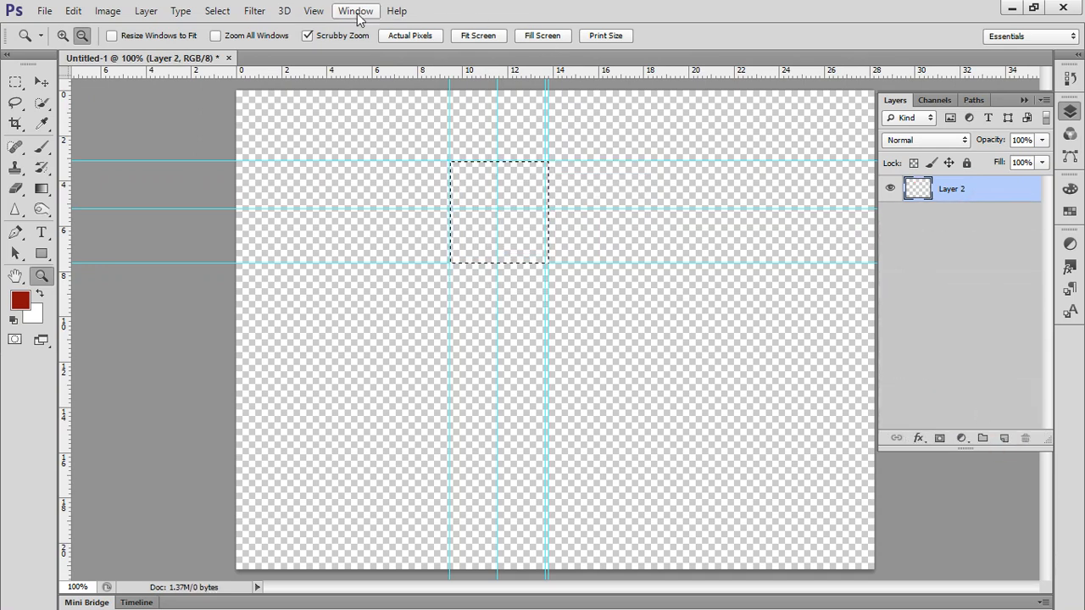
Clear all guides from the document and remove the remaining marquee selection.
{"action": "left_click", "coordinate": [313, 12]}
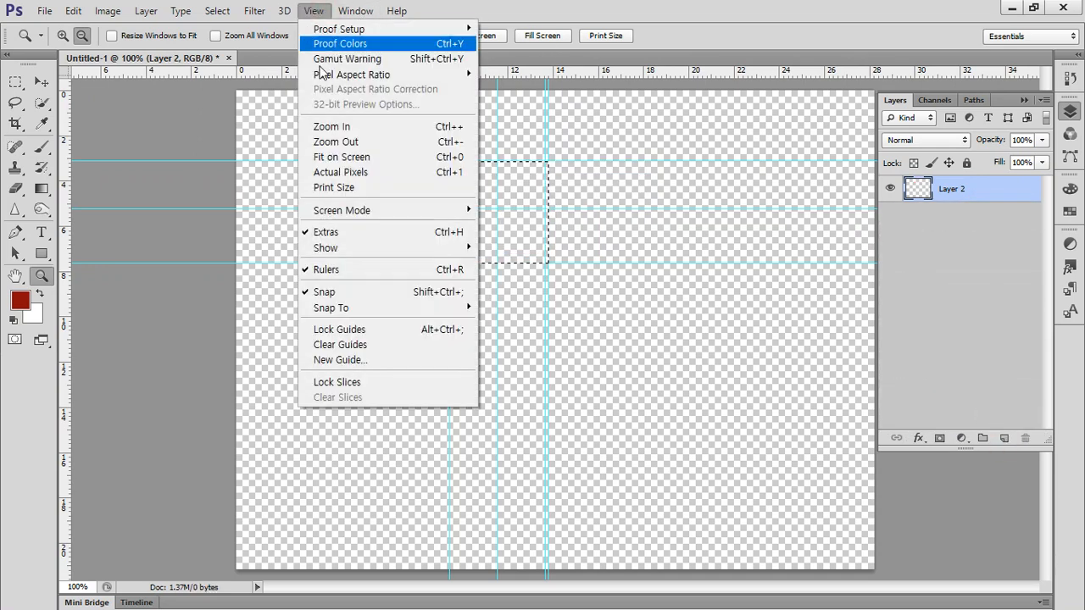
{"action": "left_click", "coordinate": [391, 344]}
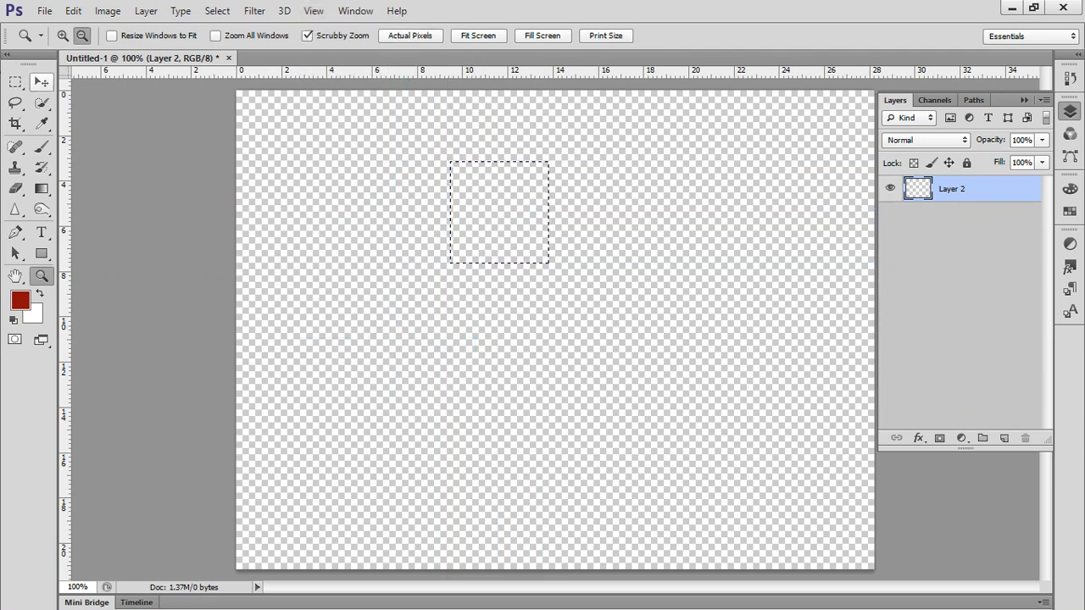
{"action": "left_click", "coordinate": [16, 81]}
{"action": "left_click", "coordinate": [323, 280]}
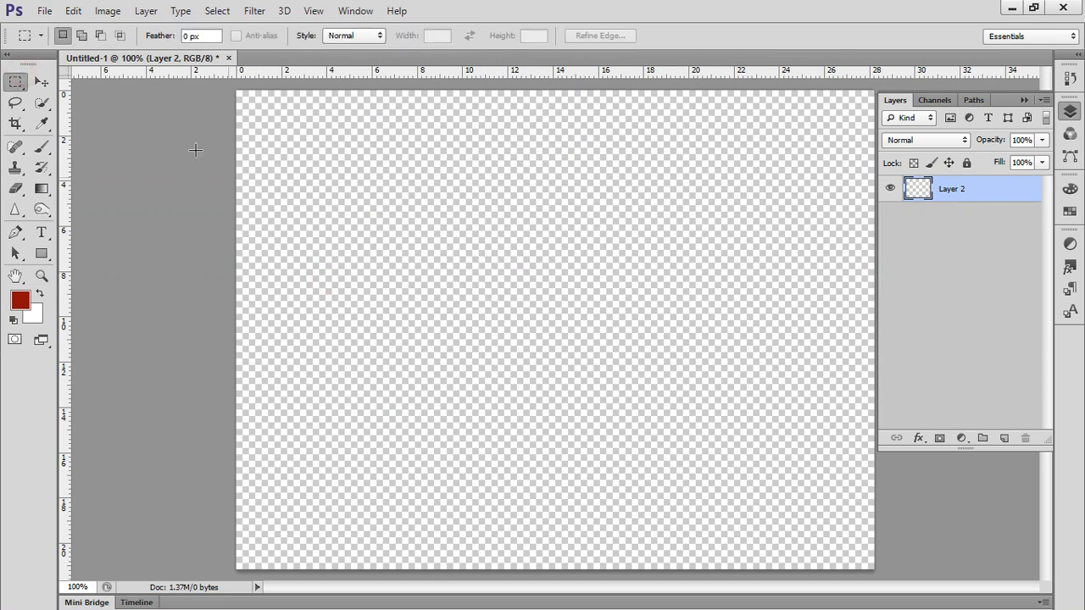
Start a pattern fill on the empty layer and delete the two outdated brick patterns from the custom pattern list.
{"action": "left_click", "coordinate": [72, 10]}
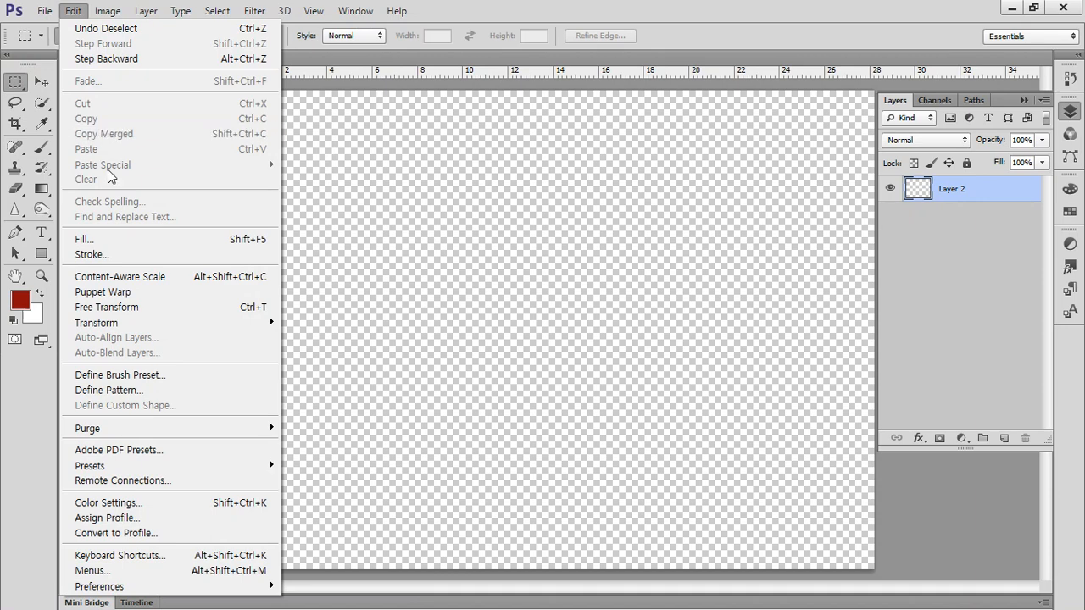
{"action": "left_click", "coordinate": [133, 242]}
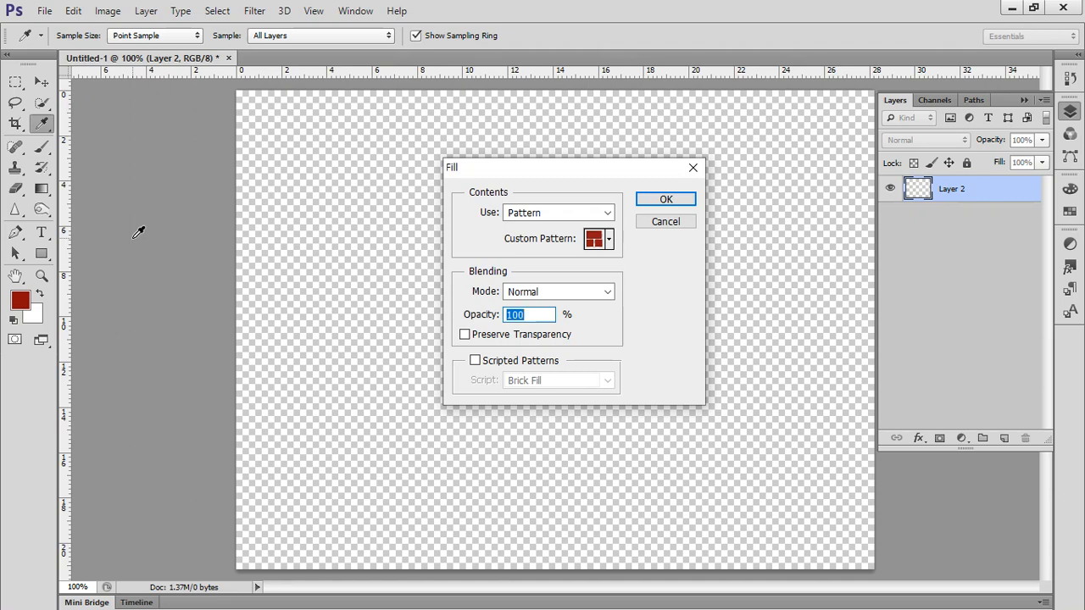
{"action": "left_click", "coordinate": [599, 213]}
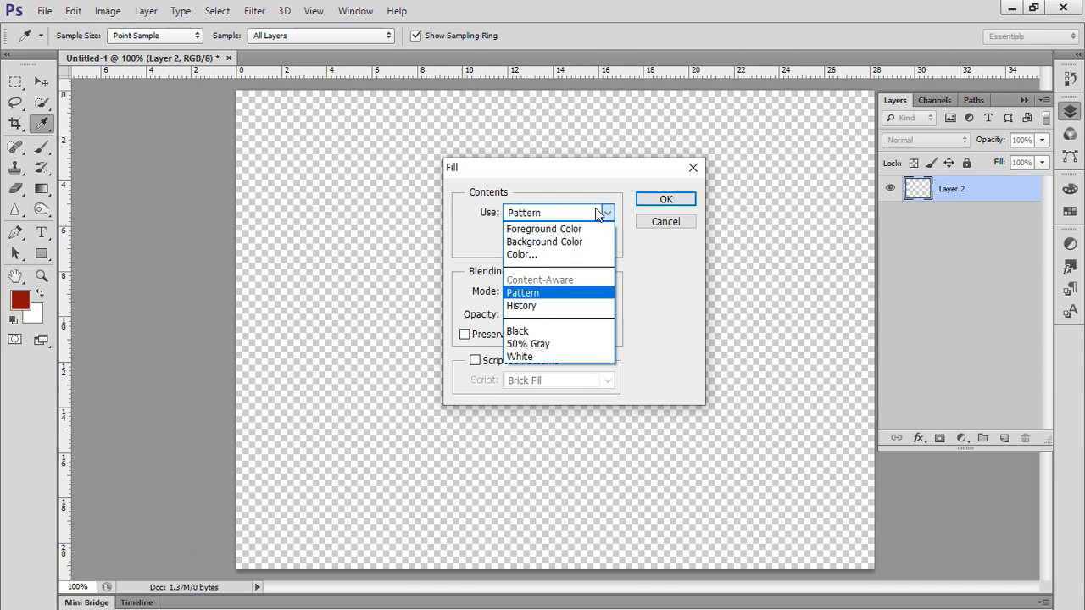
{"action": "left_click", "coordinate": [598, 213]}
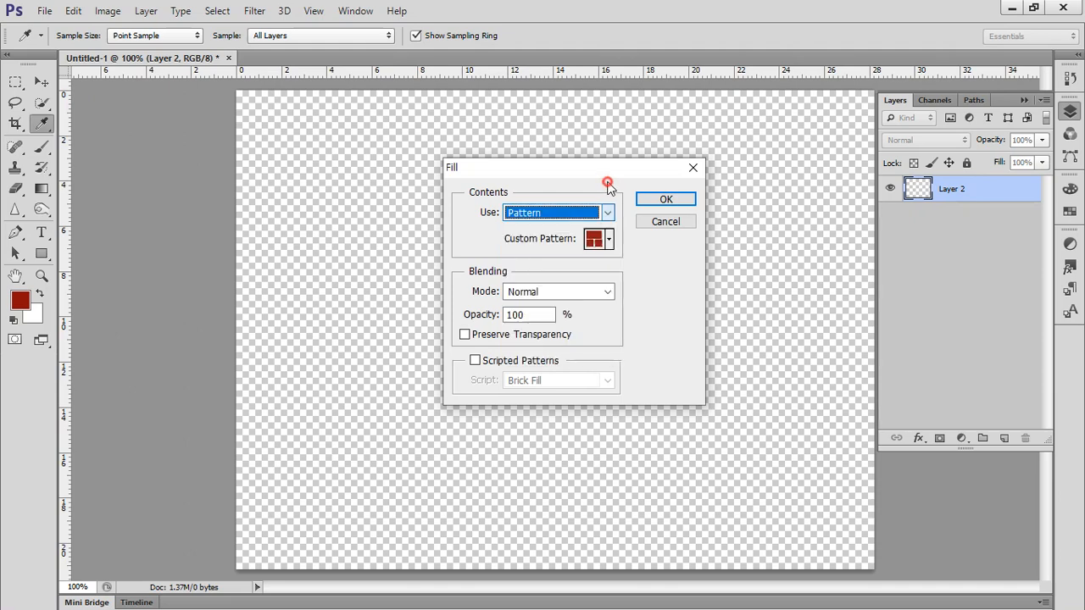
{"action": "left_click", "coordinate": [607, 240]}
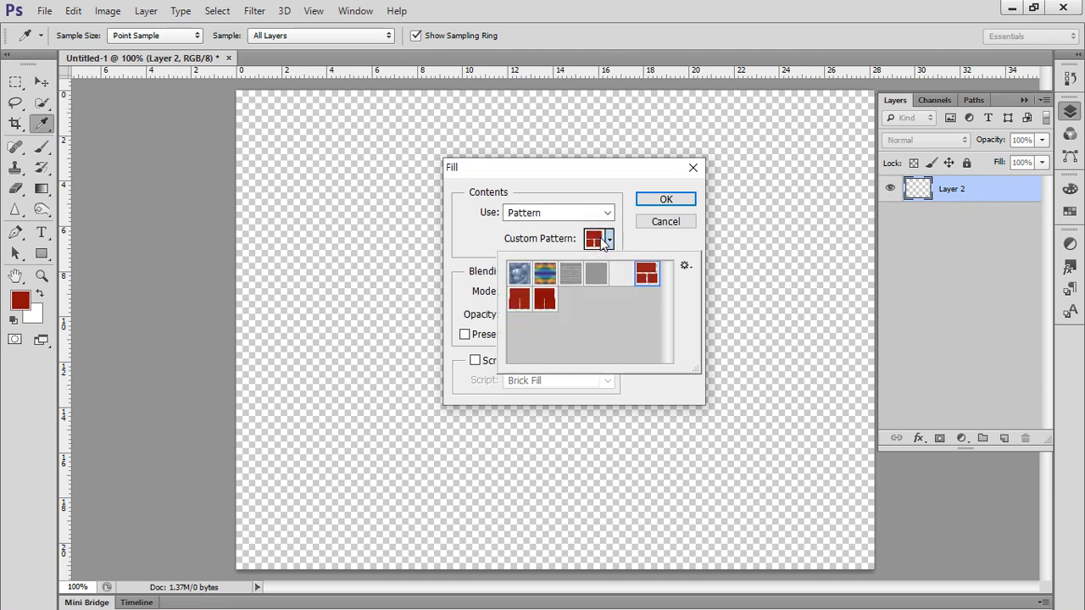
{"action": "right_click", "coordinate": [647, 276]}
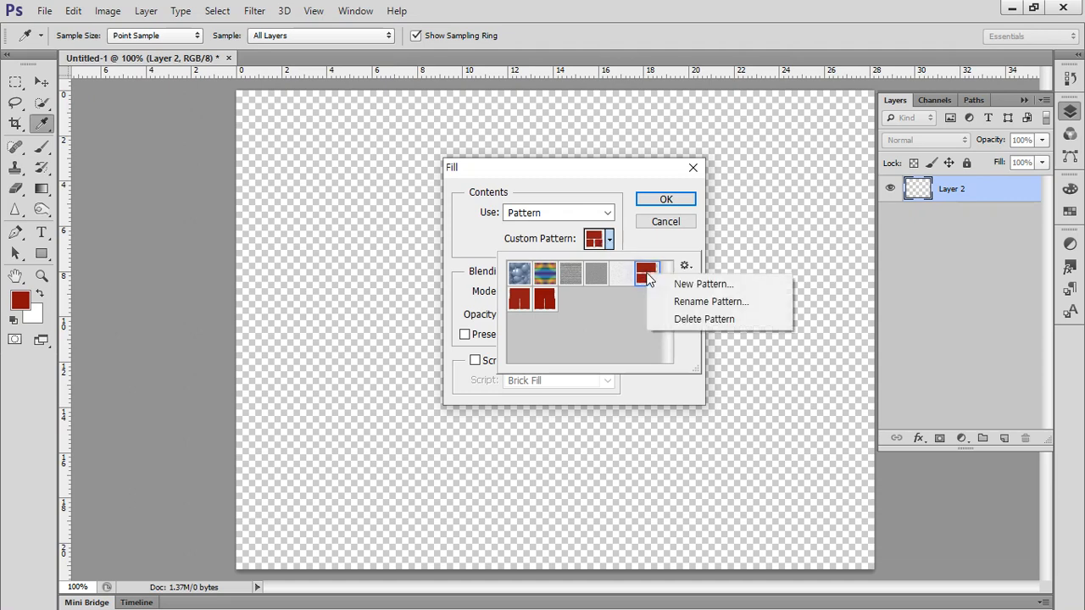
{"action": "left_click", "coordinate": [688, 319]}
{"action": "right_click", "coordinate": [653, 276]}
{"action": "left_click", "coordinate": [691, 318]}
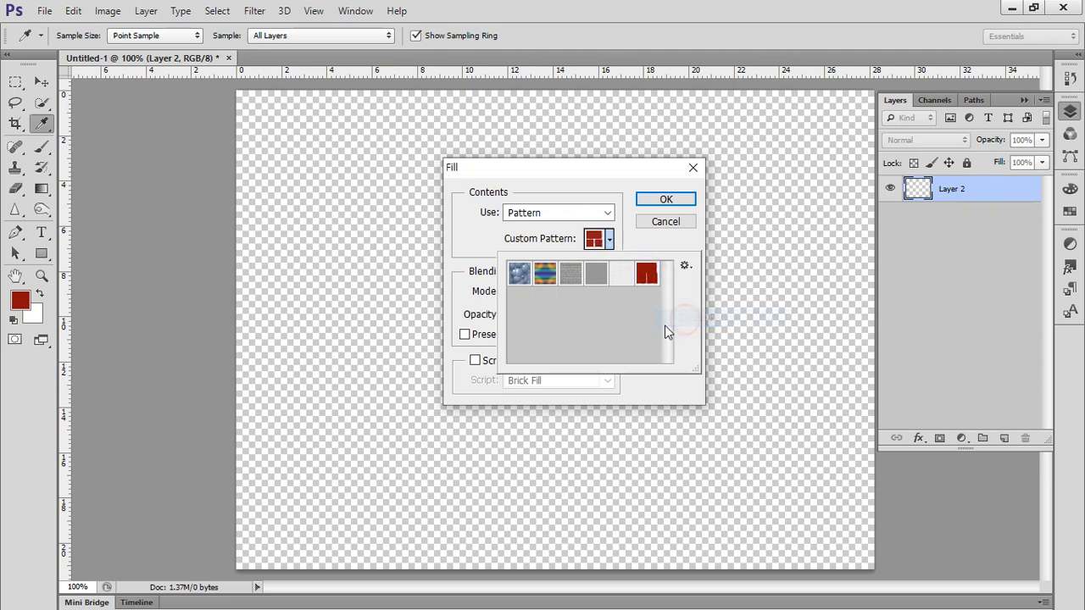
Fill the layer with the remaining red brick pattern in Normal mode at 100% opacity.
{"action": "left_click", "coordinate": [650, 276]}
{"action": "left_click", "coordinate": [653, 244]}
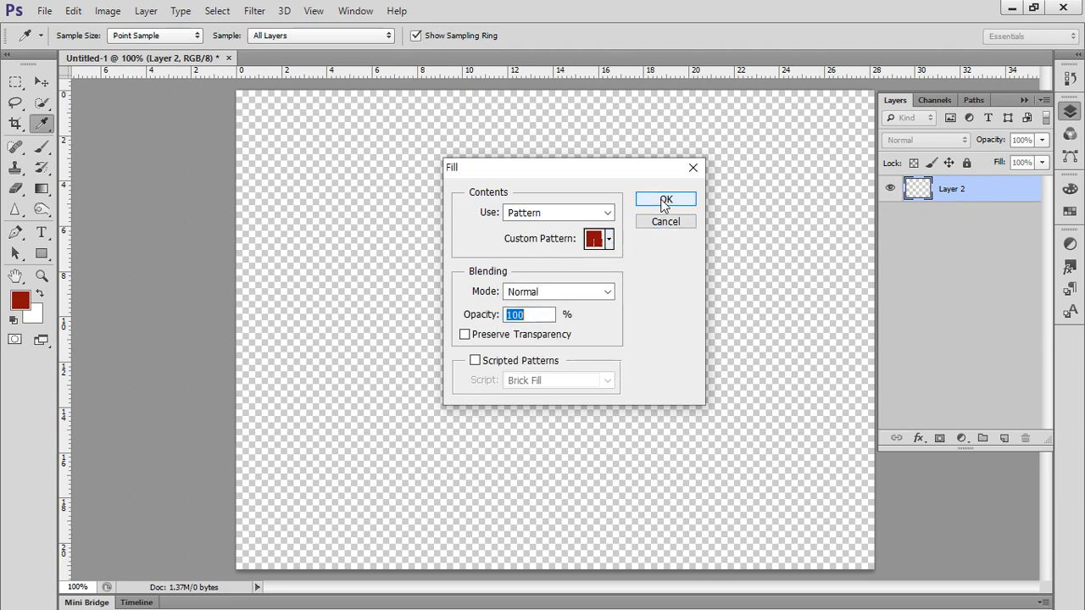
{"action": "left_click", "coordinate": [664, 202]}
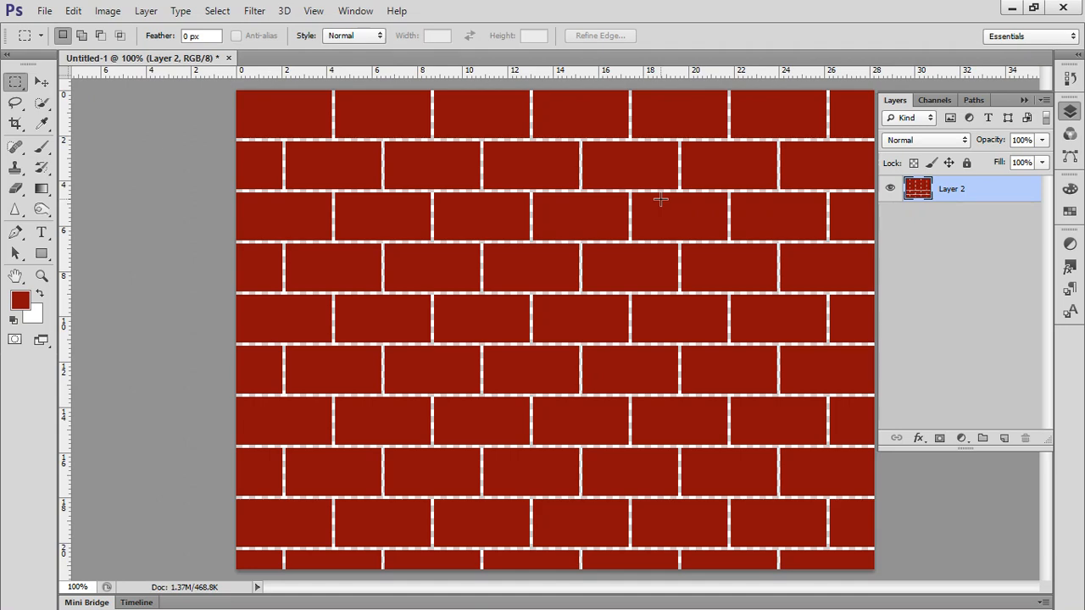
Duplicate Layer 2, place the copy beneath the original, and hide the original layer.
{"action": "left_click", "coordinate": [41, 277]}
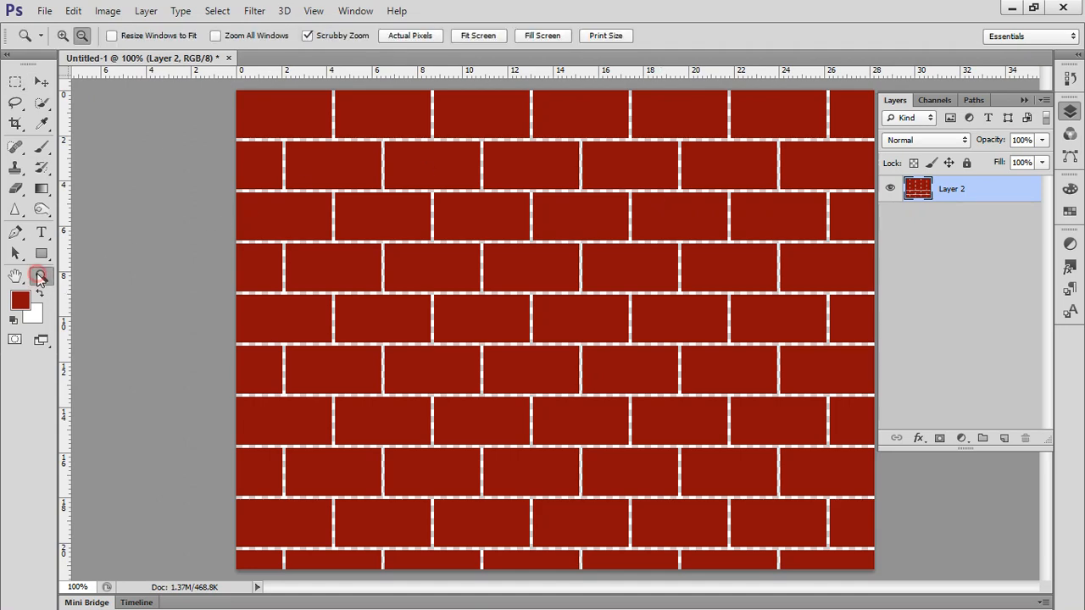
{"action": "double_click", "coordinate": [13, 279]}
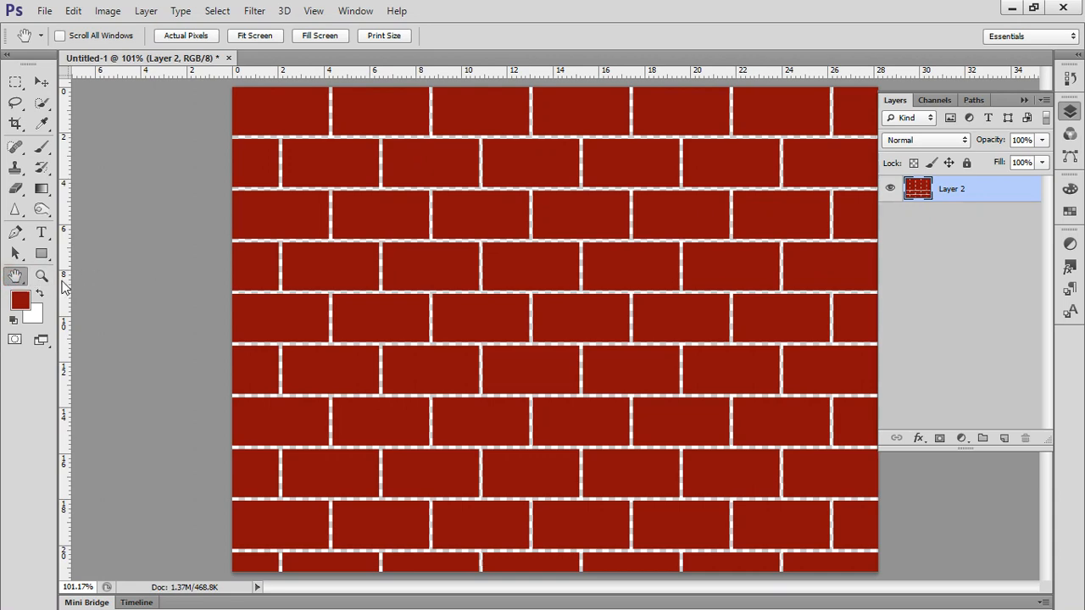
{"action": "scroll", "coordinate": [667, 232], "scroll_direction": "down", "scroll_amount": 3}
{"action": "scroll", "coordinate": [666, 222], "scroll_direction": "up", "scroll_amount": 2}
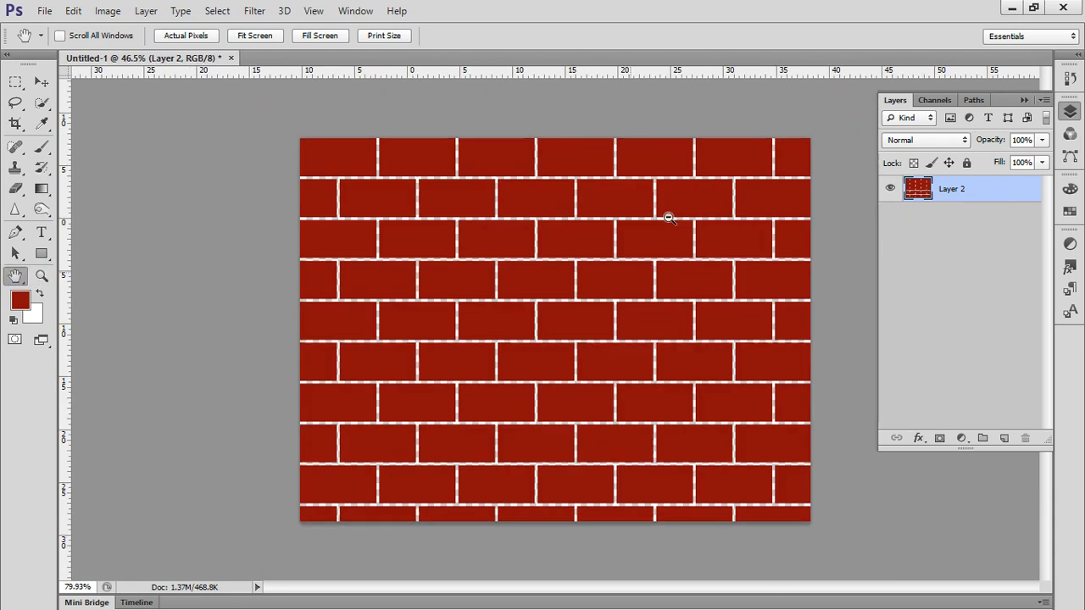
{"action": "mouse_move", "coordinate": [845, 223]}
{"action": "left_mouse_down"}
{"action": "mouse_move", "coordinate": [898, 227]}
{"action": "mouse_move", "coordinate": [936, 196]}
{"action": "mouse_move", "coordinate": [909, 160]}
{"action": "mouse_move", "coordinate": [886, 200]}
{"action": "left_mouse_up"}
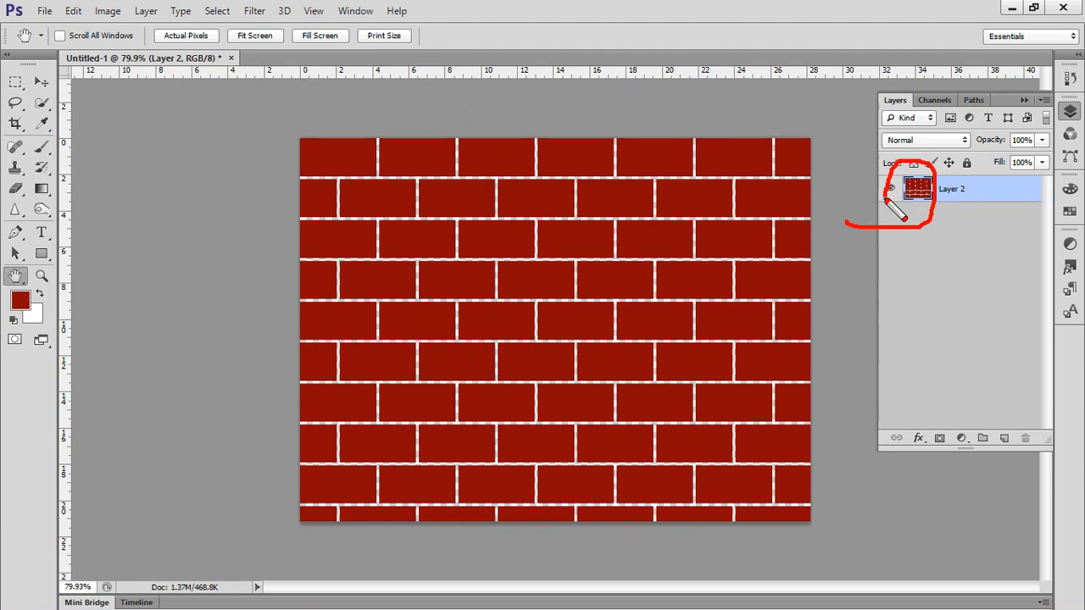
{"action": "key", "text": "Escape"}
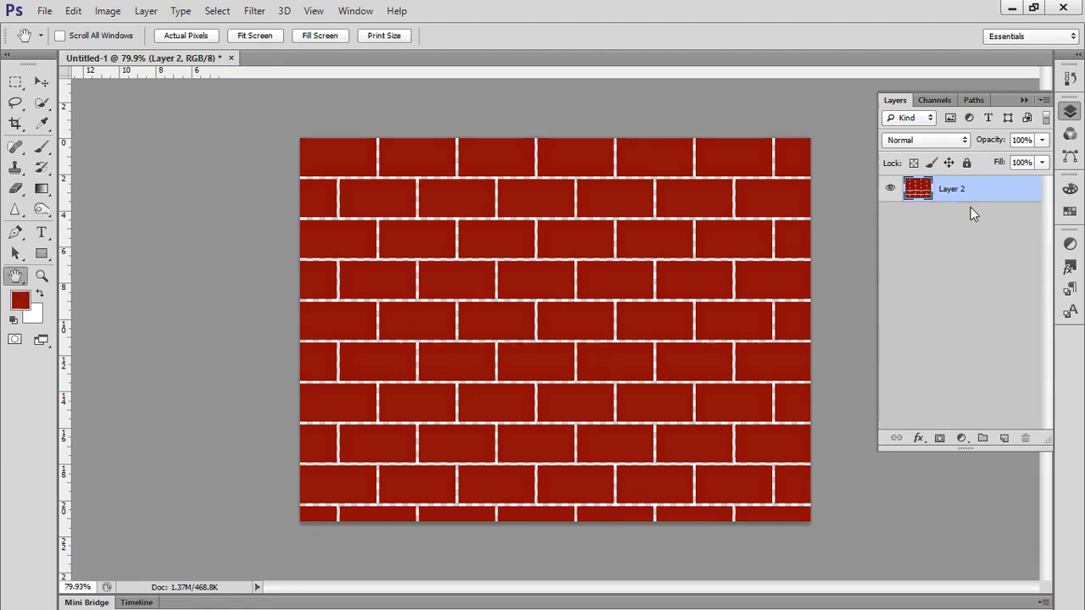
{"action": "left_click_drag", "start_coordinate": [983, 201], "coordinate": [1005, 439]}
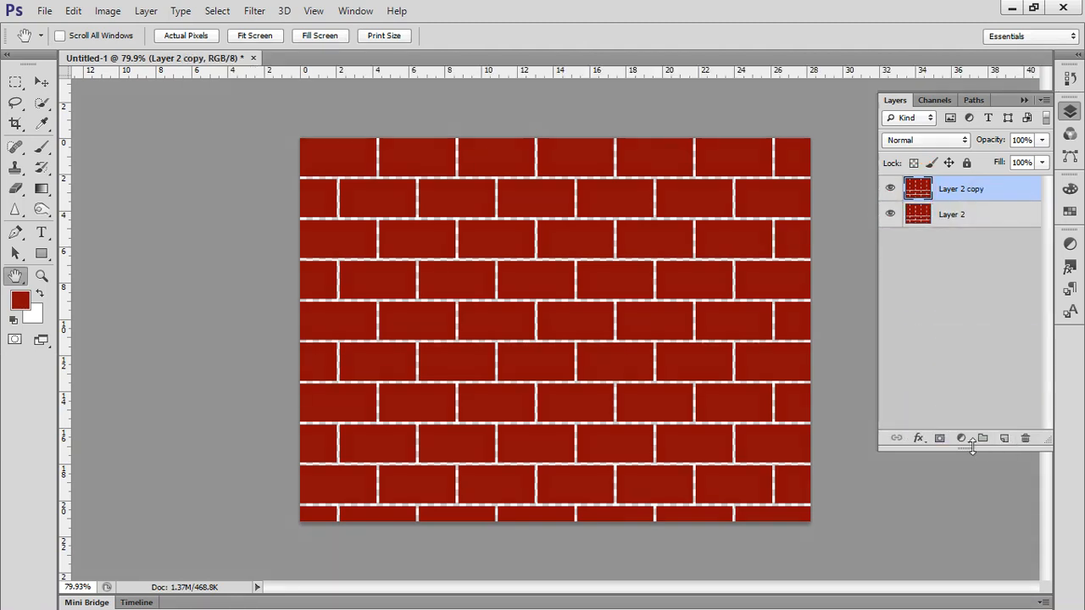
{"action": "left_click_drag", "start_coordinate": [971, 200], "coordinate": [972, 230]}
{"action": "left_click", "coordinate": [890, 188]}
{"action": "mouse_move", "coordinate": [873, 194]}
{"action": "left_mouse_down"}
{"action": "mouse_move", "coordinate": [972, 191]}
{"action": "mouse_move", "coordinate": [874, 197]}
{"action": "left_mouse_up"}
{"action": "mouse_move", "coordinate": [950, 217]}
{"action": "left_mouse_down"}
{"action": "mouse_move", "coordinate": [932, 188]}
{"action": "mouse_move", "coordinate": [975, 190]}
{"action": "mouse_move", "coordinate": [979, 235]}
{"action": "mouse_move", "coordinate": [974, 177]}
{"action": "mouse_move", "coordinate": [976, 237]}
{"action": "left_mouse_up"}
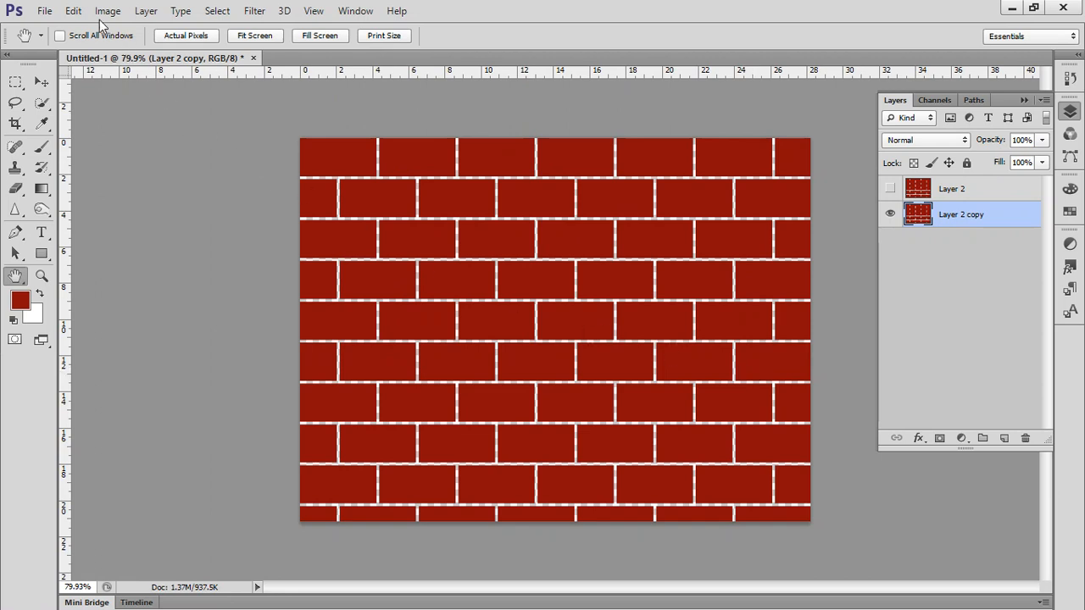
Scale Layer 2 copy about its centre to about 46% in width and height with Free Transform.
{"action": "left_click", "coordinate": [74, 12]}
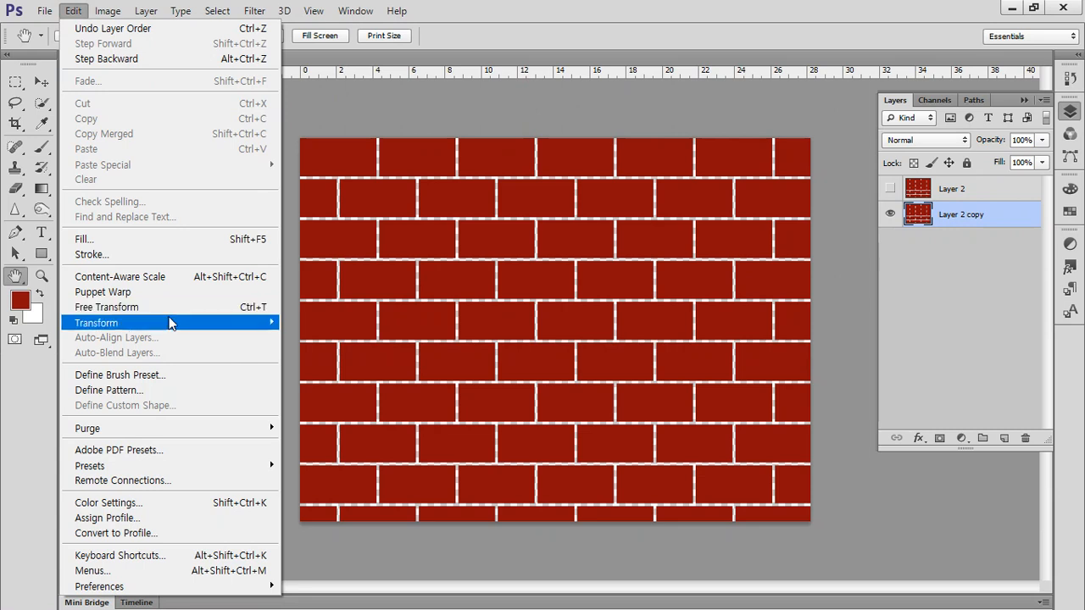
{"action": "mouse_move", "coordinate": [169, 323]}
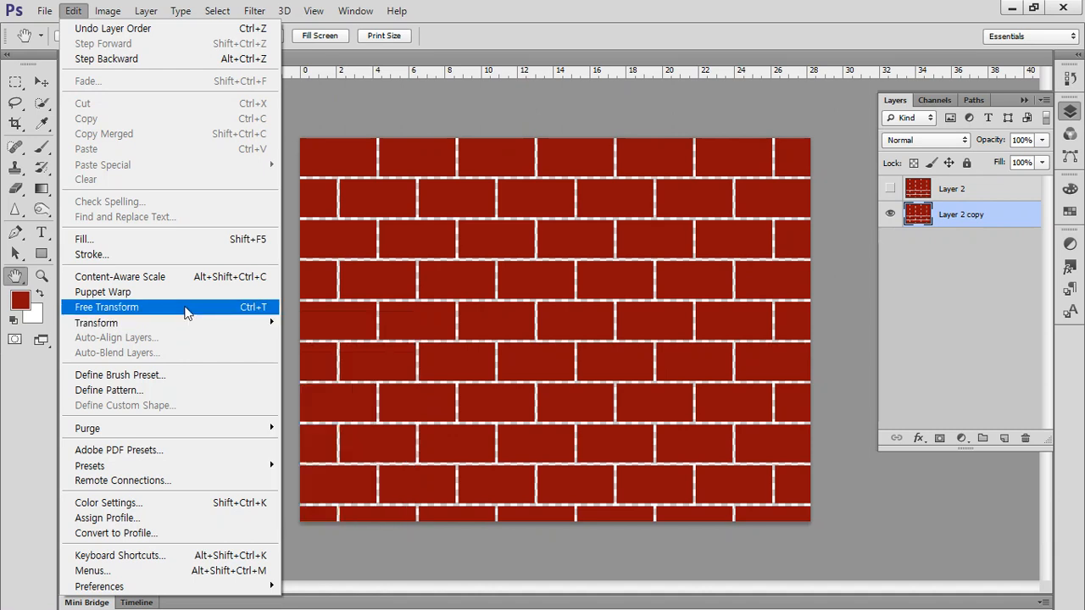
{"action": "left_click", "coordinate": [187, 313]}
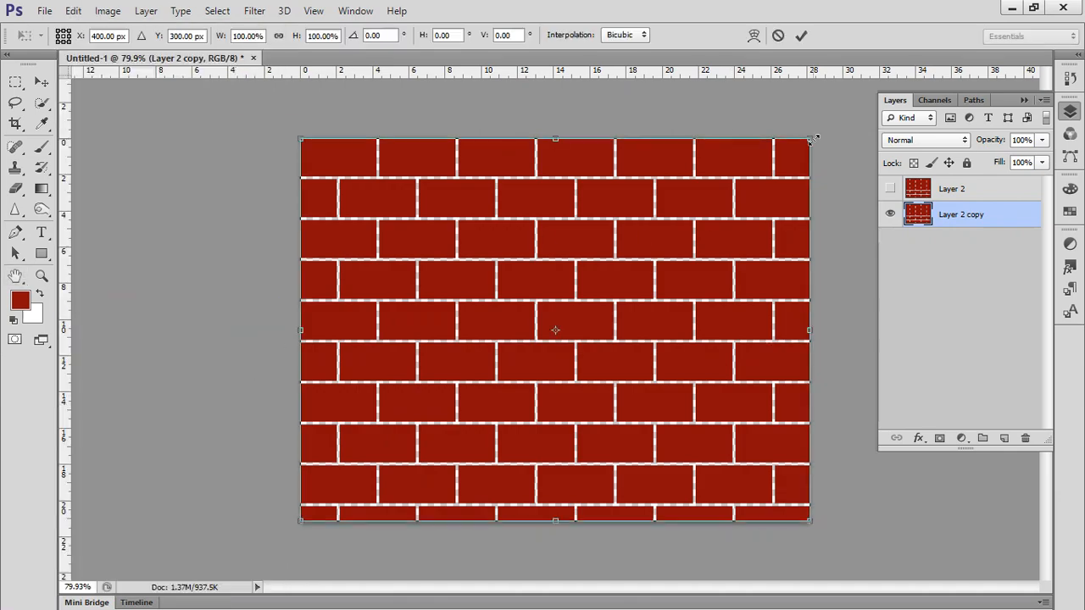
{"action": "left_click_drag", "start_coordinate": [813, 139], "coordinate": [704, 275]}
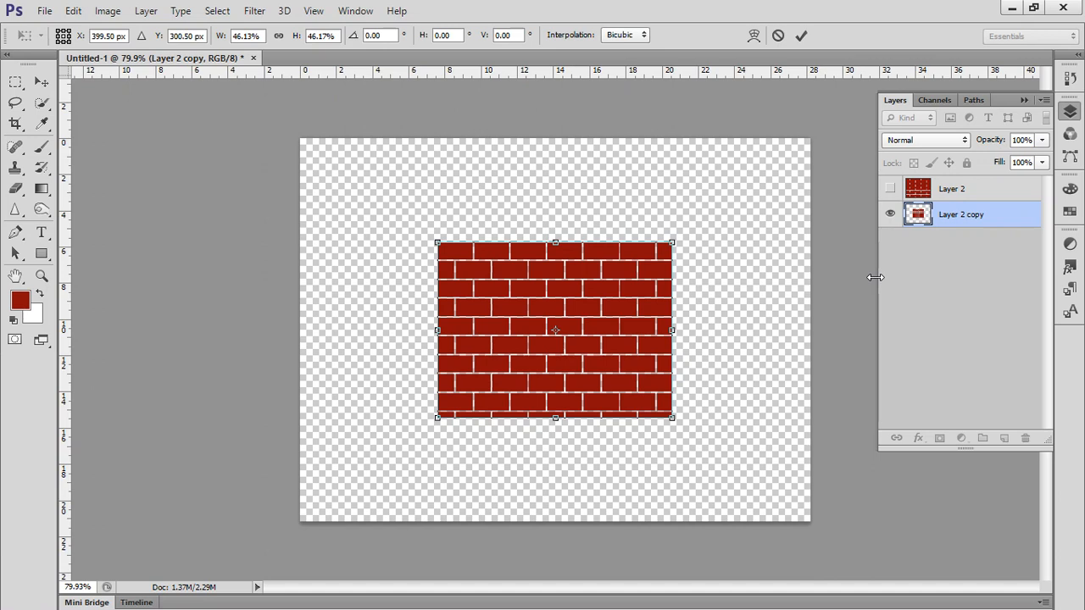
{"action": "key", "text": "Return"}
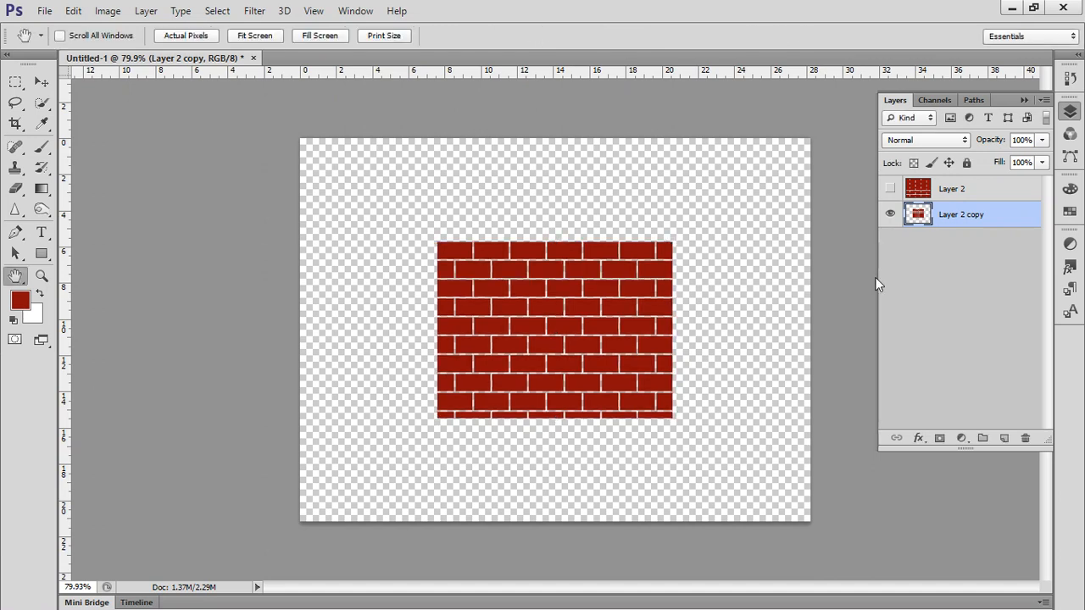
Duplicate the hidden Layer 2 again, place the new copy between the other two layers, and make it visible.
{"action": "left_click_drag", "start_coordinate": [958, 189], "coordinate": [1002, 437]}
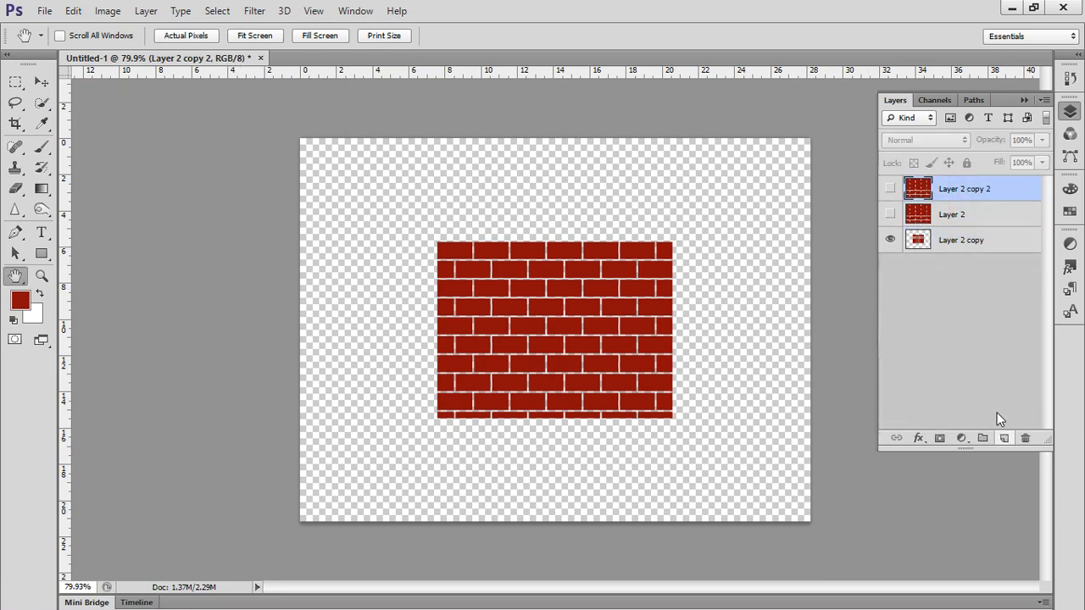
{"action": "left_click_drag", "start_coordinate": [970, 188], "coordinate": [971, 221]}
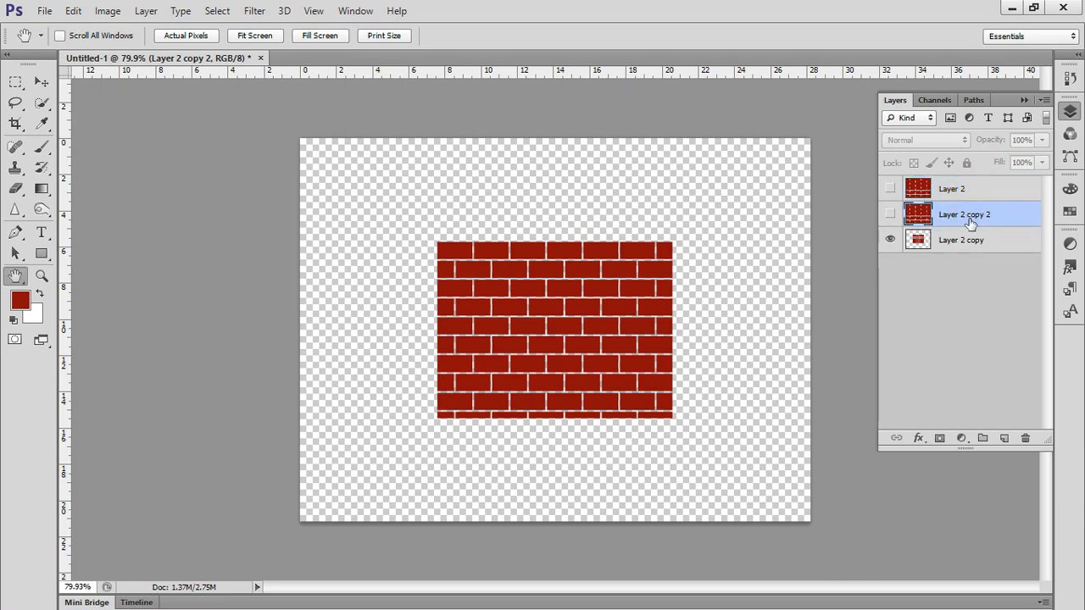
{"action": "left_click", "coordinate": [890, 215]}
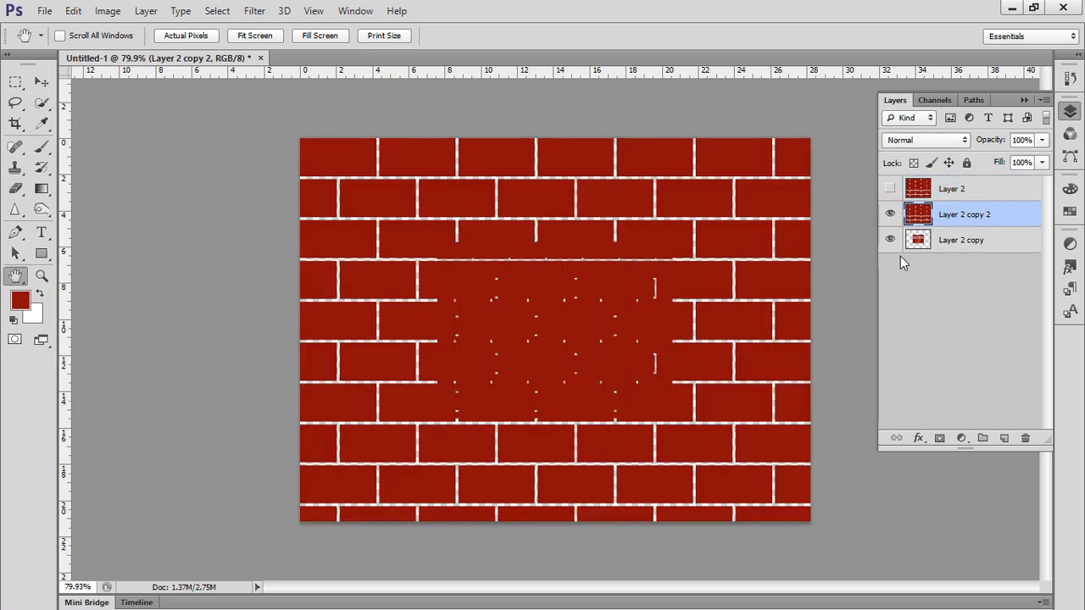
Toggle the visibility of the small wall's layer repeatedly to compare it with the full-size copy above.
{"action": "mouse_move", "coordinate": [893, 268]}
{"action": "left_mouse_down"}
{"action": "mouse_move", "coordinate": [871, 251]}
{"action": "mouse_move", "coordinate": [879, 202]}
{"action": "mouse_move", "coordinate": [903, 212]}
{"action": "mouse_move", "coordinate": [892, 266]}
{"action": "left_mouse_up"}
{"action": "left_click", "coordinate": [888, 237]}
{"action": "left_click", "coordinate": [889, 238]}
{"action": "left_click", "coordinate": [889, 239]}
{"action": "left_click", "coordinate": [889, 240]}
{"action": "left_click", "coordinate": [890, 240]}
{"action": "left_click", "coordinate": [890, 242]}
{"action": "left_click", "coordinate": [889, 242]}
{"action": "left_click", "coordinate": [888, 243]}
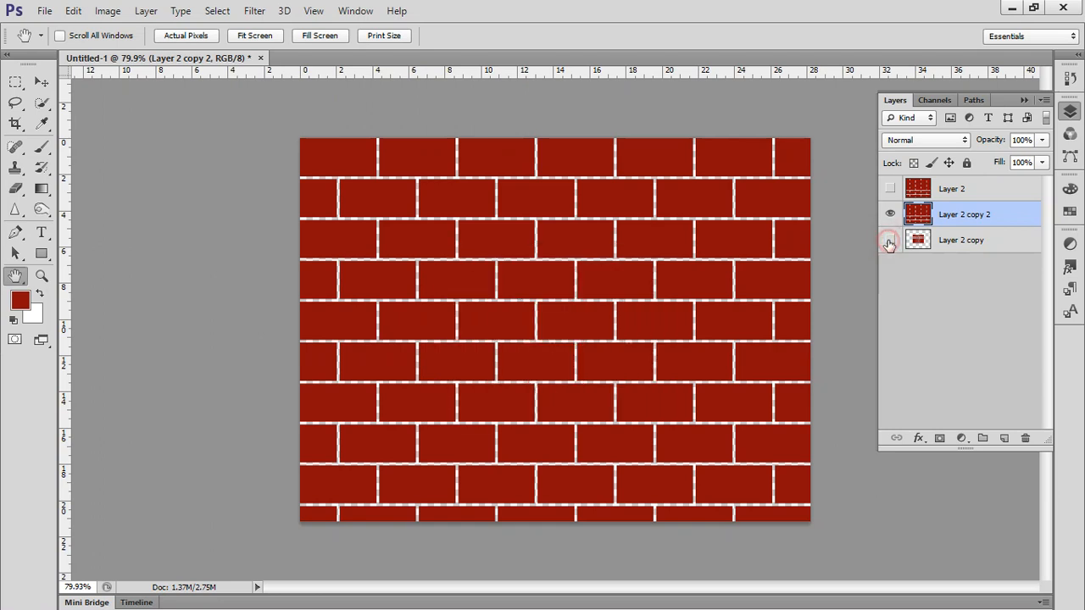
{"action": "left_click", "coordinate": [888, 243]}
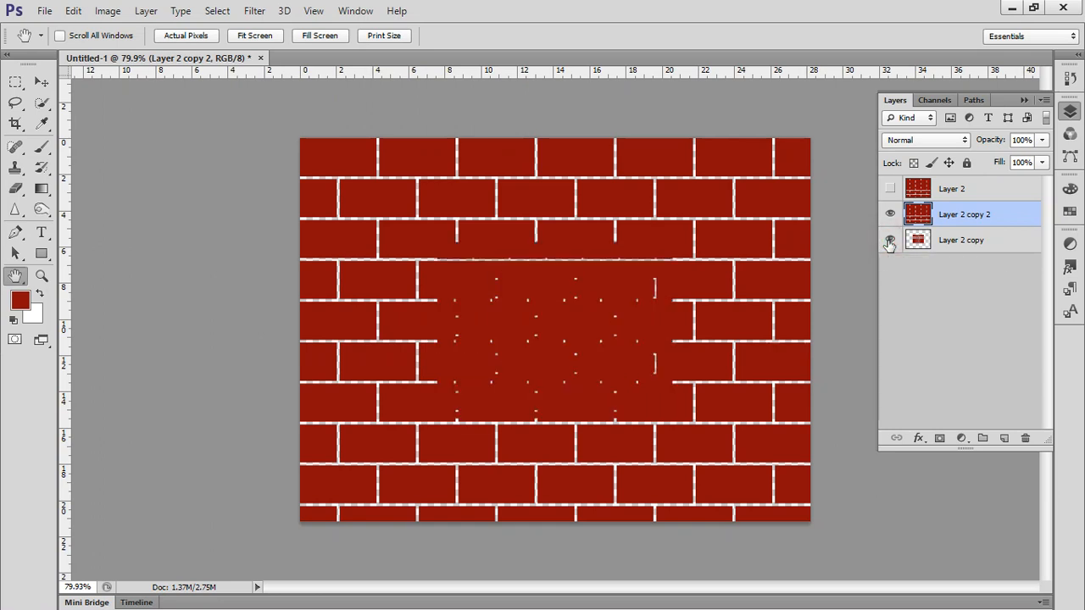
{"action": "left_click", "coordinate": [888, 243]}
{"action": "left_click", "coordinate": [889, 242]}
{"action": "left_click", "coordinate": [888, 243]}
{"action": "left_click", "coordinate": [888, 242]}
{"action": "left_click", "coordinate": [889, 242]}
{"action": "left_click", "coordinate": [888, 242]}
{"action": "left_click", "coordinate": [889, 242]}
{"action": "left_click", "coordinate": [889, 242]}
{"action": "left_click", "coordinate": [889, 242]}
{"action": "left_click", "coordinate": [889, 241]}
{"action": "left_click", "coordinate": [889, 242]}
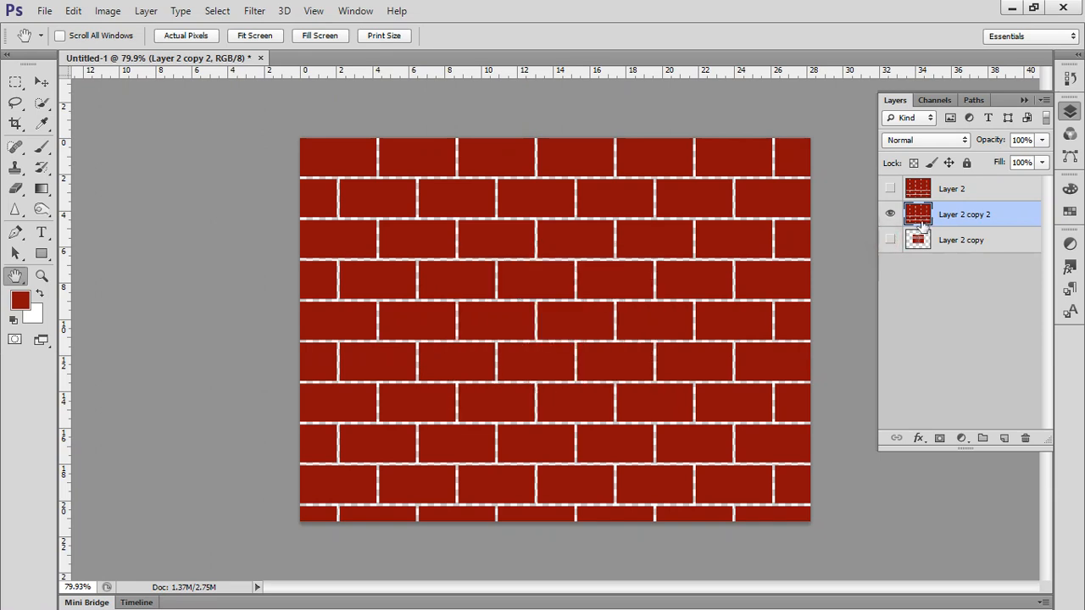
Go through the three layers in turn, ending with Layer 2 copy 2 selected and the small wall shown.
{"action": "left_click", "coordinate": [983, 194]}
{"action": "left_click", "coordinate": [985, 215]}
{"action": "left_click", "coordinate": [982, 243]}
{"action": "left_click", "coordinate": [978, 215]}
{"action": "left_click", "coordinate": [979, 194]}
{"action": "left_click", "coordinate": [977, 215]}
{"action": "left_click", "coordinate": [967, 242]}
{"action": "left_click", "coordinate": [969, 218]}
{"action": "left_click", "coordinate": [890, 240]}
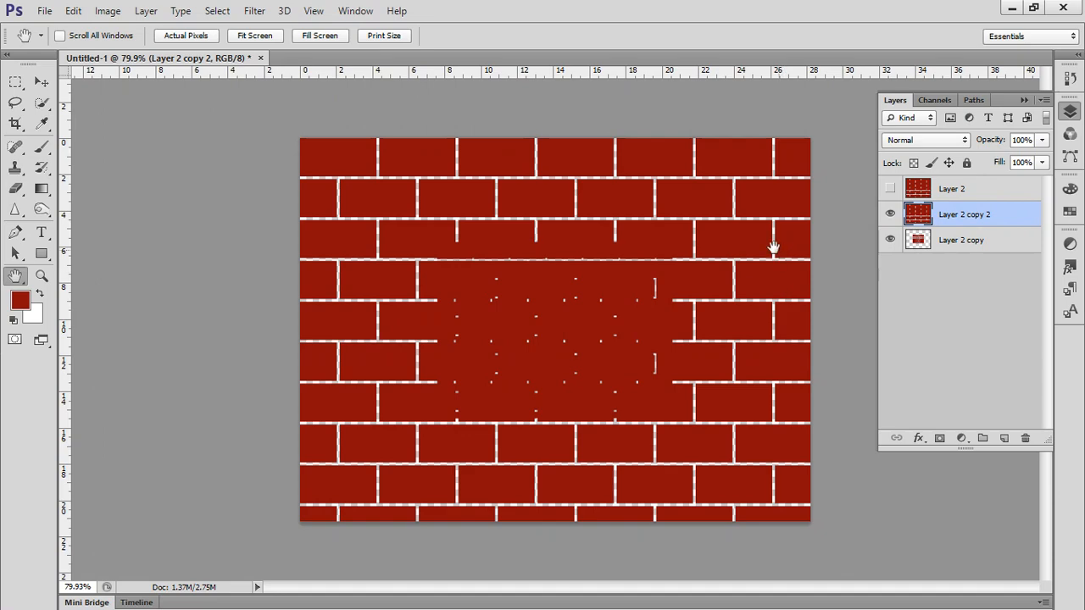
Free-transform Layer 2 copy 2 to 27% height, raising its lower edge to the small wall's upper edge.
{"action": "key", "text": "ctrl+t"}
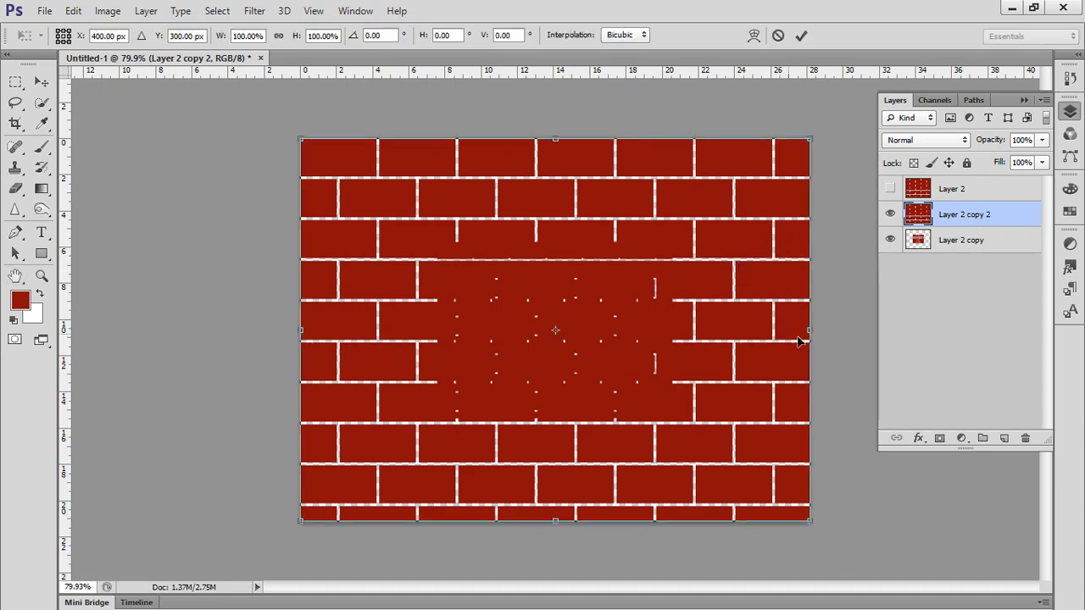
{"action": "mouse_move", "coordinate": [812, 336]}
{"action": "left_mouse_down"}
{"action": "mouse_move", "coordinate": [695, 328]}
{"action": "mouse_move", "coordinate": [812, 328]}
{"action": "left_mouse_up"}
{"action": "left_click_drag", "start_coordinate": [545, 526], "coordinate": [552, 243]}
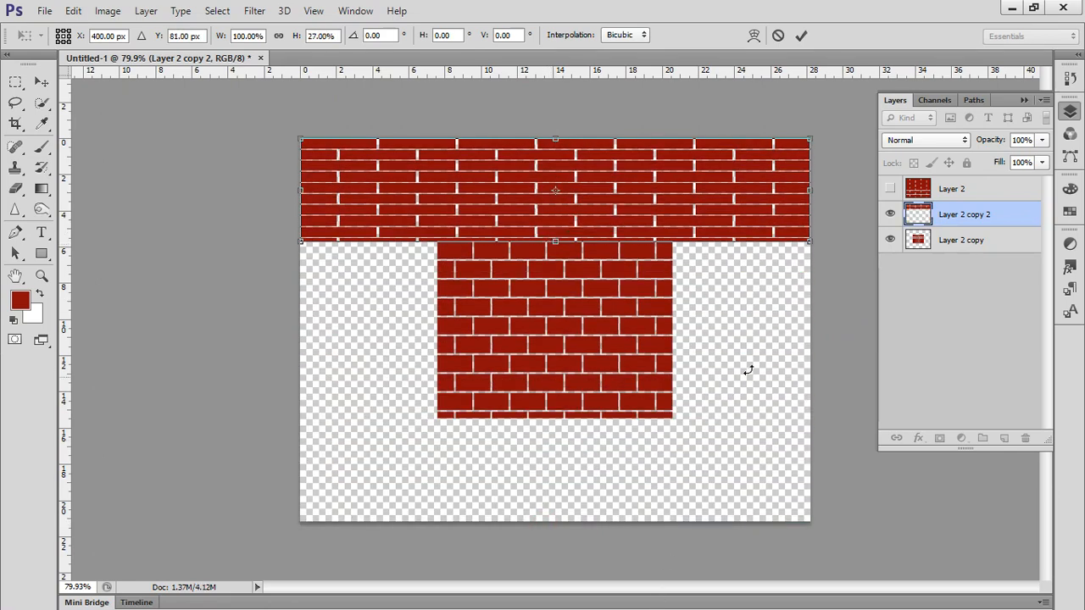
Apply a Perspective transform to Layer 2 copy 2, narrowing its lower edge to meet the small wall's upper corners.
{"action": "right_click", "coordinate": [768, 291]}
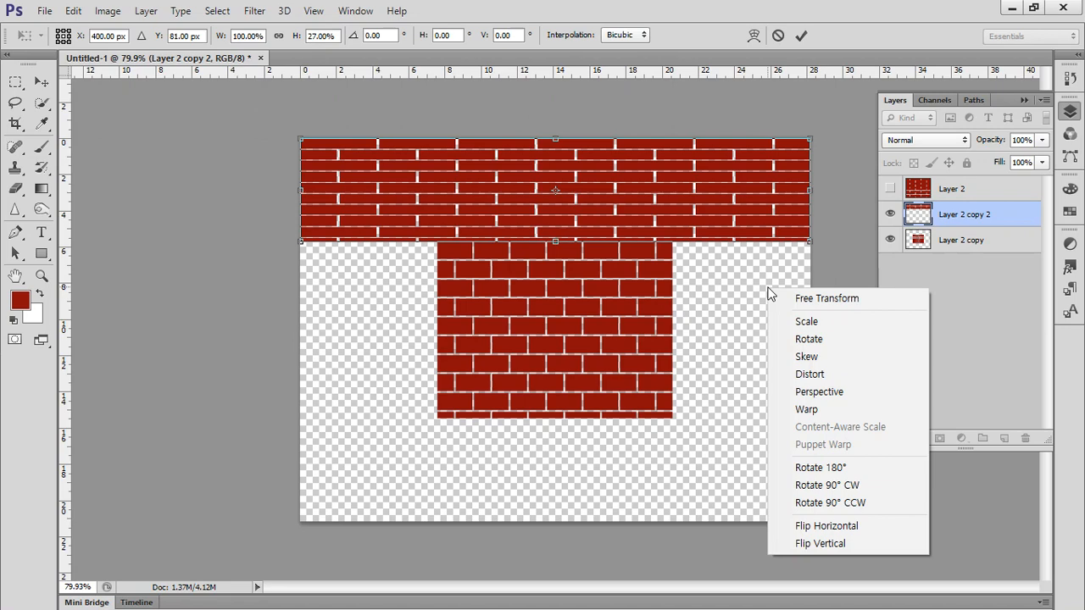
{"action": "left_click", "coordinate": [813, 390]}
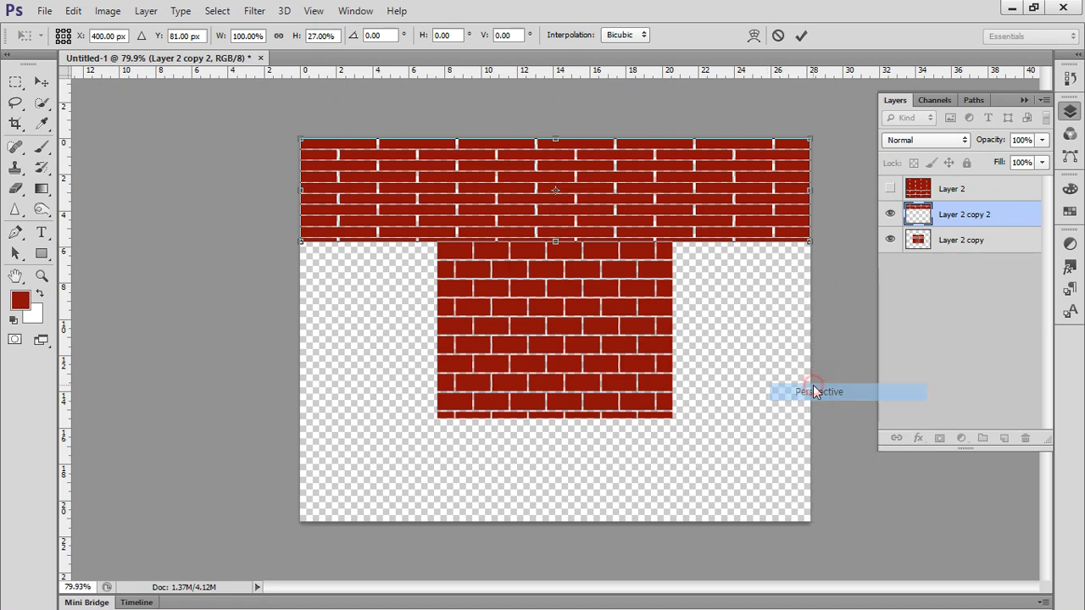
{"action": "left_click_drag", "start_coordinate": [810, 245], "coordinate": [675, 246]}
{"action": "scroll", "coordinate": [692, 291], "scroll_direction": "up", "scroll_amount": 8}
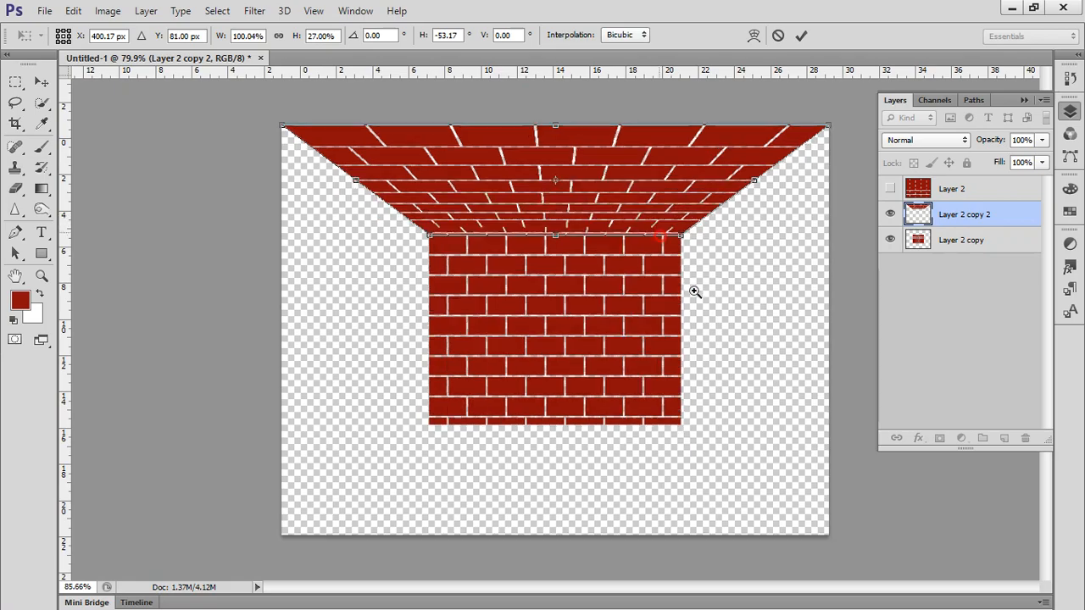
{"action": "scroll", "coordinate": [718, 274], "scroll_direction": "up", "scroll_amount": 6}
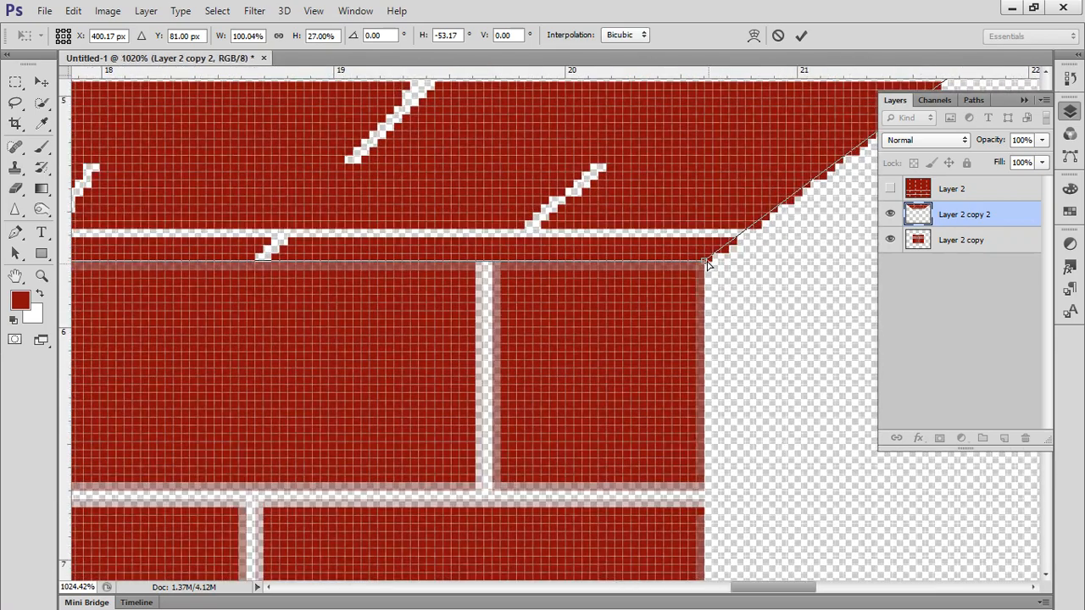
{"action": "mouse_move", "coordinate": [706, 264]}
{"action": "left_mouse_down"}
{"action": "mouse_move", "coordinate": [710, 248]}
{"action": "mouse_move", "coordinate": [705, 259]}
{"action": "left_mouse_up"}
{"action": "key", "text": "Return"}
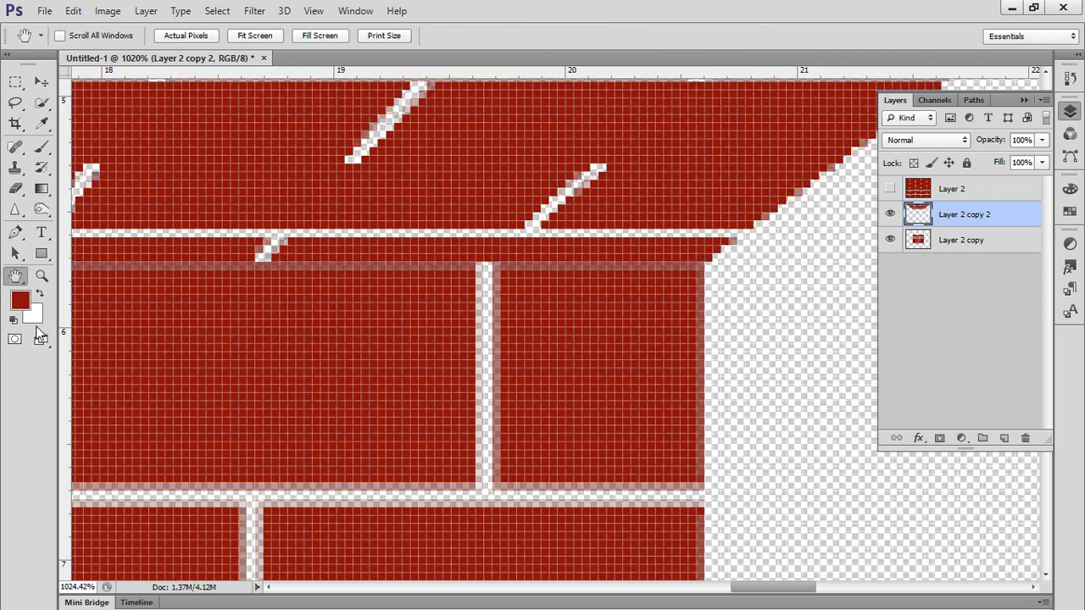
Select Layer 2 copy and place two horizontal and two vertical guides along the small back wall's four edges.
{"action": "double_click", "coordinate": [42, 276]}
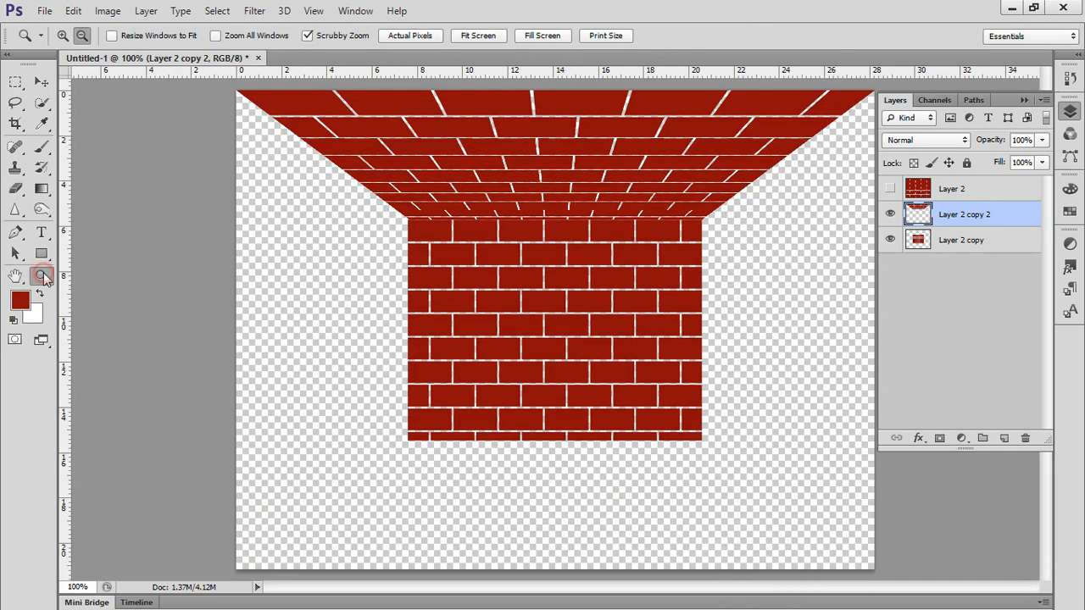
{"action": "left_click", "coordinate": [961, 240]}
{"action": "left_click_drag", "start_coordinate": [670, 74], "coordinate": [670, 220]}
{"action": "left_click_drag", "start_coordinate": [671, 81], "coordinate": [673, 440]}
{"action": "left_click_drag", "start_coordinate": [62, 321], "coordinate": [407, 327]}
{"action": "left_click_drag", "start_coordinate": [66, 339], "coordinate": [702, 316]}
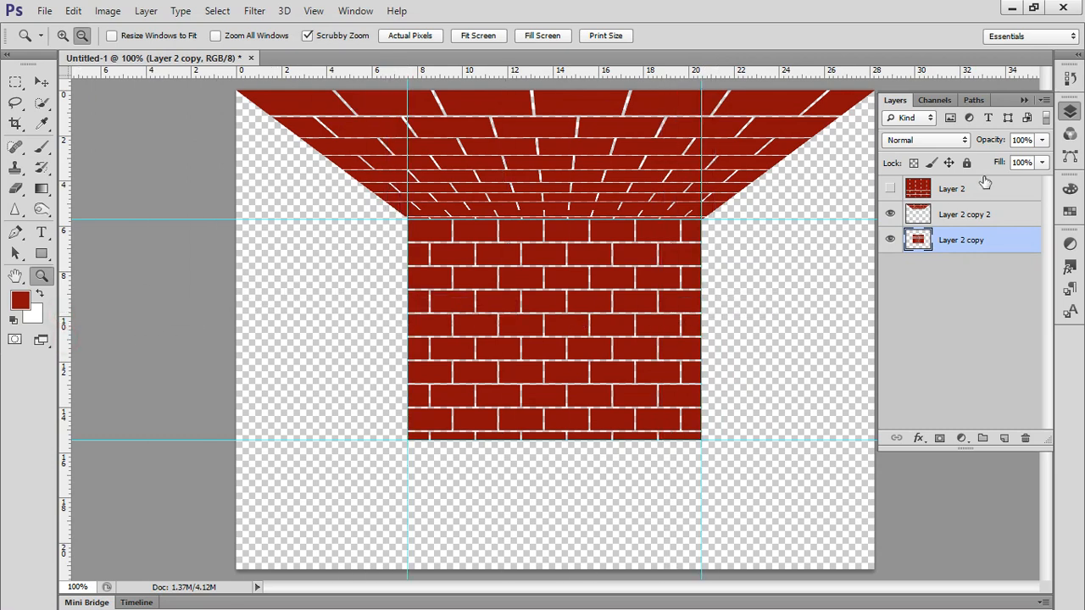
Duplicate the hidden Layer 2 and place the copy, made visible, between Layer 2 copy 2 and Layer 2 copy.
{"action": "left_click_drag", "start_coordinate": [982, 188], "coordinate": [1004, 437]}
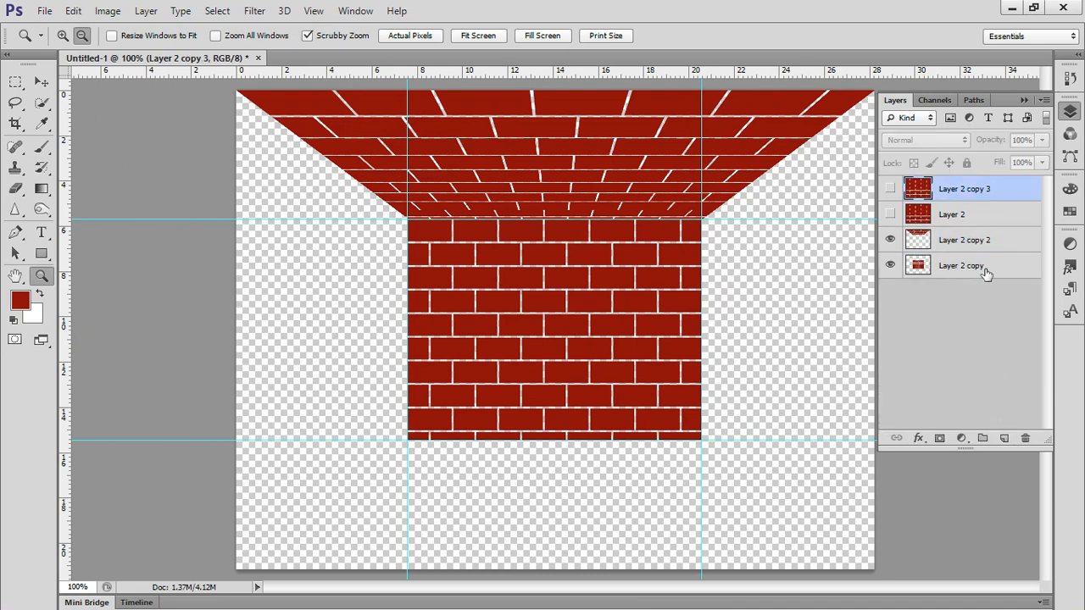
{"action": "left_click_drag", "start_coordinate": [967, 188], "coordinate": [958, 251]}
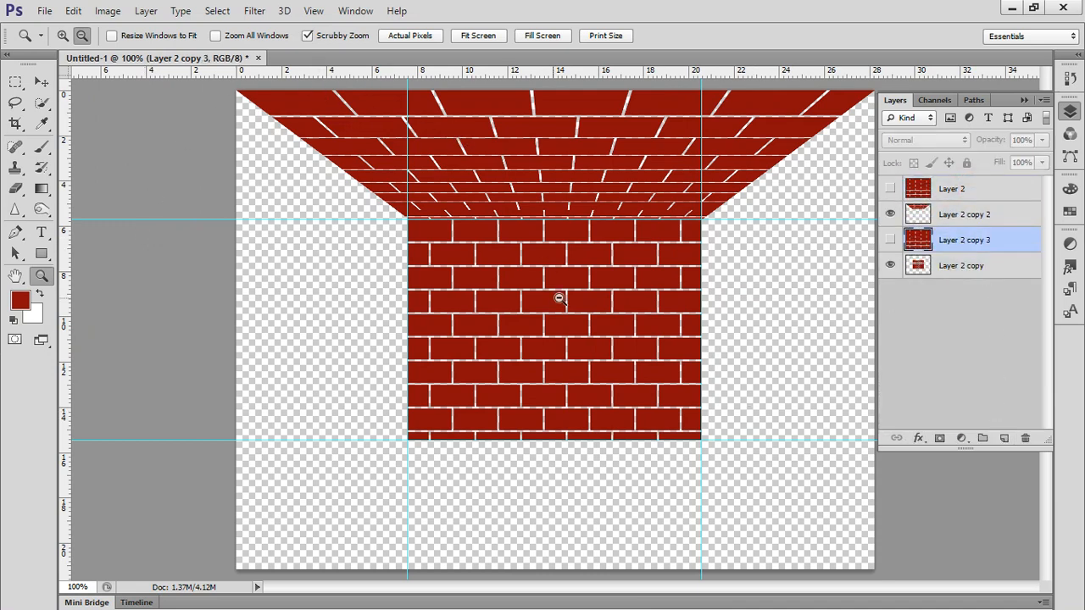
{"action": "left_click", "coordinate": [890, 240]}
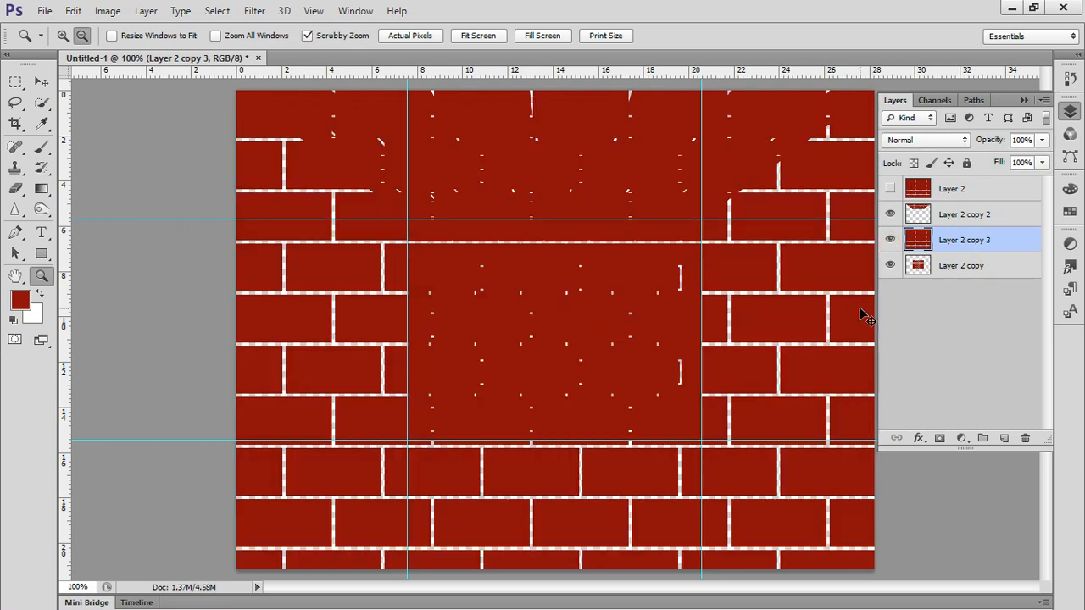
Transform Layer 2 copy 3 into the floor: 26.83% height, with Perspective narrowing its upper edge to the back wall's lower corners.
{"action": "key", "text": "ctrl+t"}
{"action": "left_click_drag", "start_coordinate": [555, 92], "coordinate": [580, 441]}
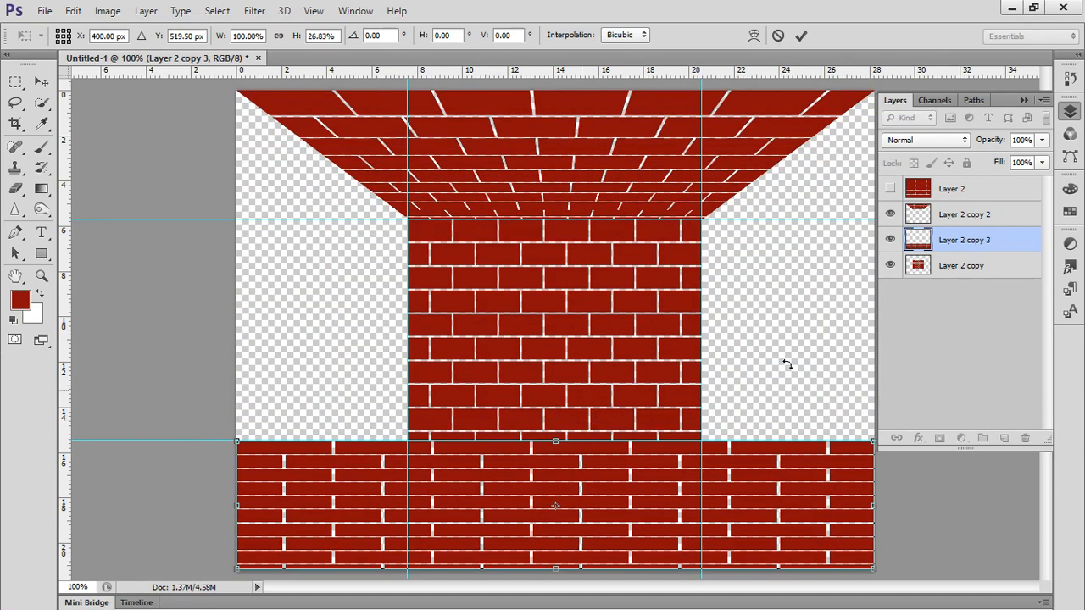
{"action": "right_click", "coordinate": [813, 163]}
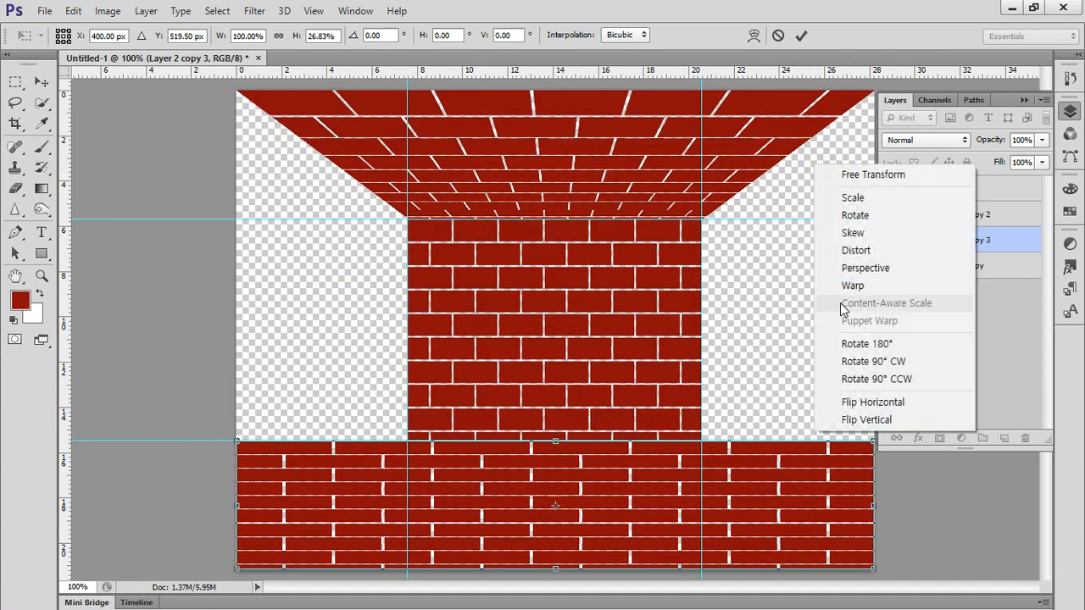
{"action": "left_click", "coordinate": [856, 268]}
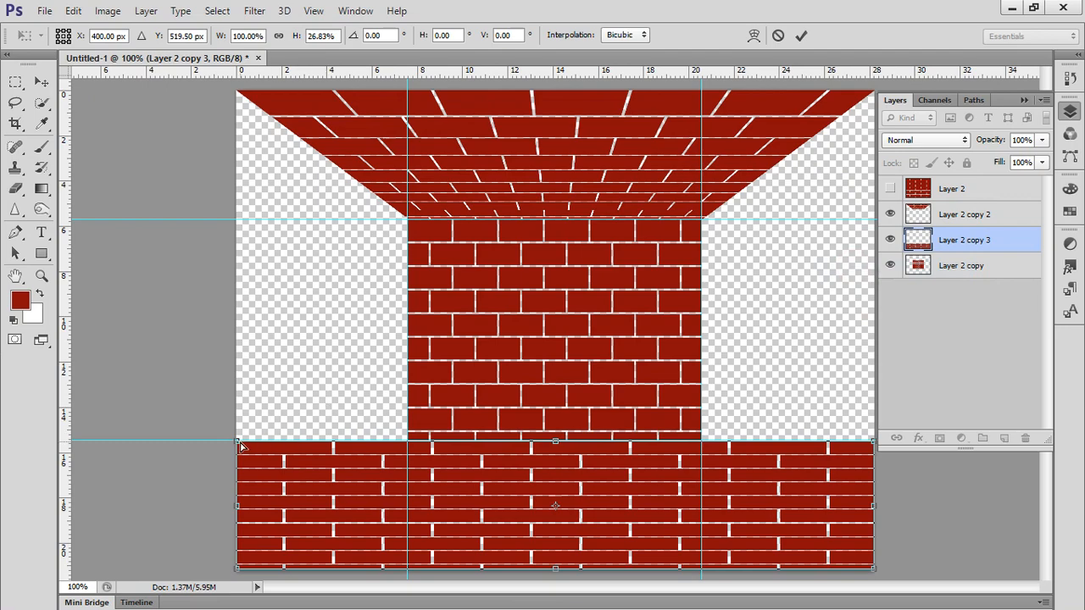
{"action": "left_click_drag", "start_coordinate": [238, 443], "coordinate": [409, 448]}
{"action": "key", "text": "Return"}
{"action": "key", "text": "z"}
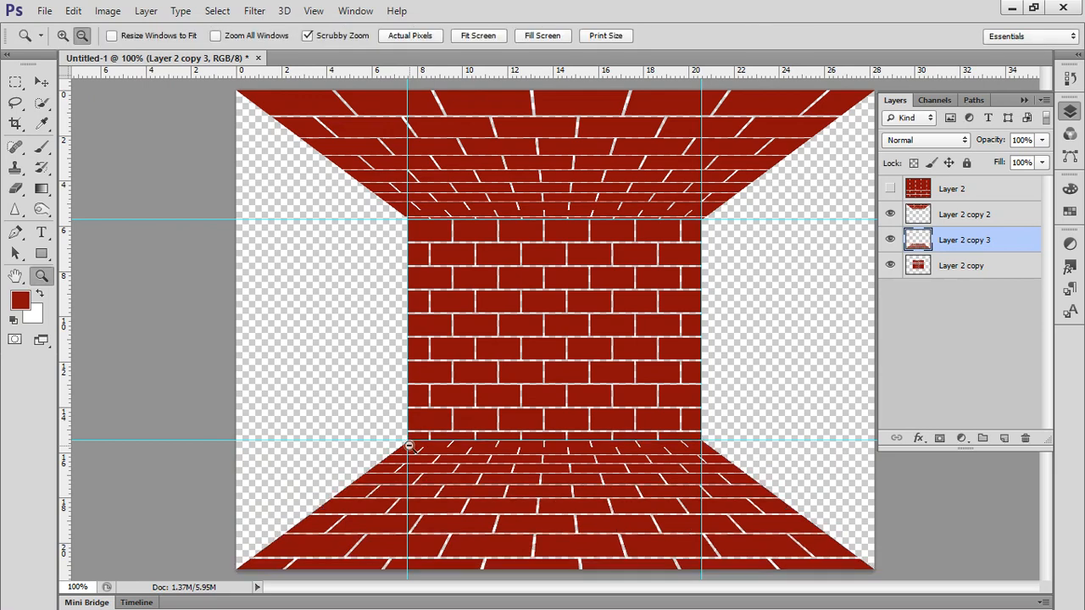
Duplicate Layer 2 again and place the visible copy directly above Layer 2 copy 3.
{"action": "left_click_drag", "start_coordinate": [1000, 189], "coordinate": [1001, 438]}
{"action": "left_click", "coordinate": [890, 188]}
{"action": "left_click_drag", "start_coordinate": [966, 190], "coordinate": [968, 247]}
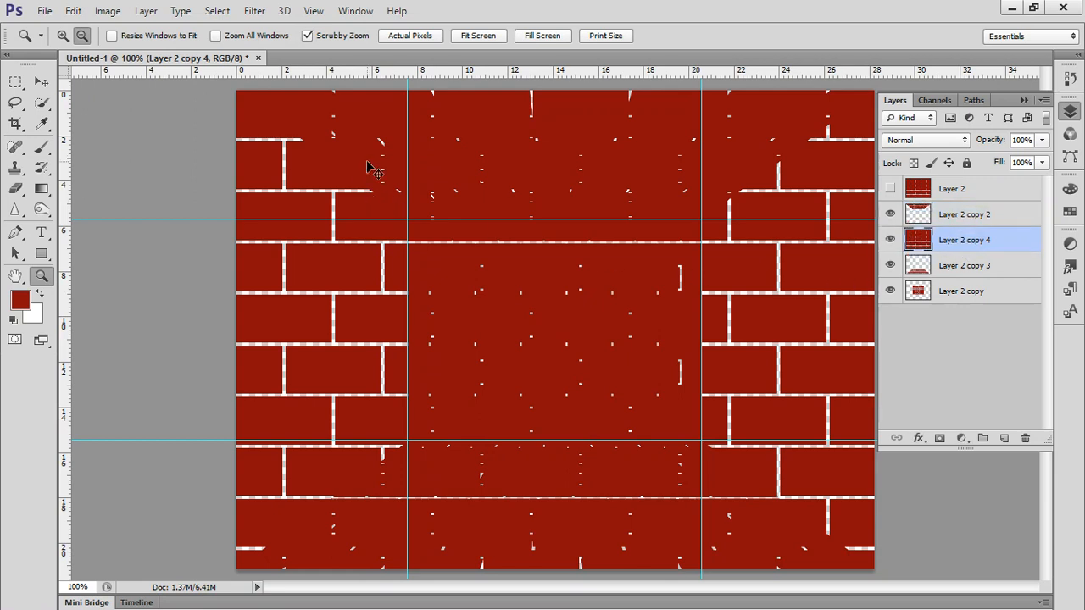
Transform Layer 2 copy 4 into the left wall: 26.88% width, with Perspective narrowing its inner edge to the back wall's left corners.
{"action": "key", "text": "ctrl+t"}
{"action": "left_click_drag", "start_coordinate": [876, 329], "coordinate": [963, 343]}
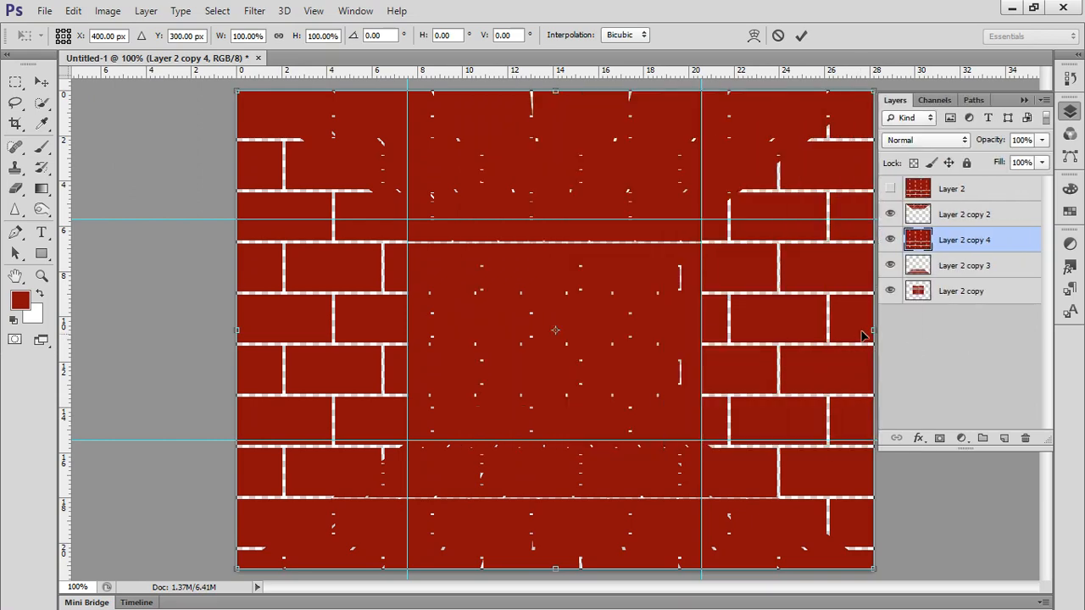
{"action": "left_click_drag", "start_coordinate": [872, 329], "coordinate": [407, 330]}
{"action": "right_click", "coordinate": [388, 131]}
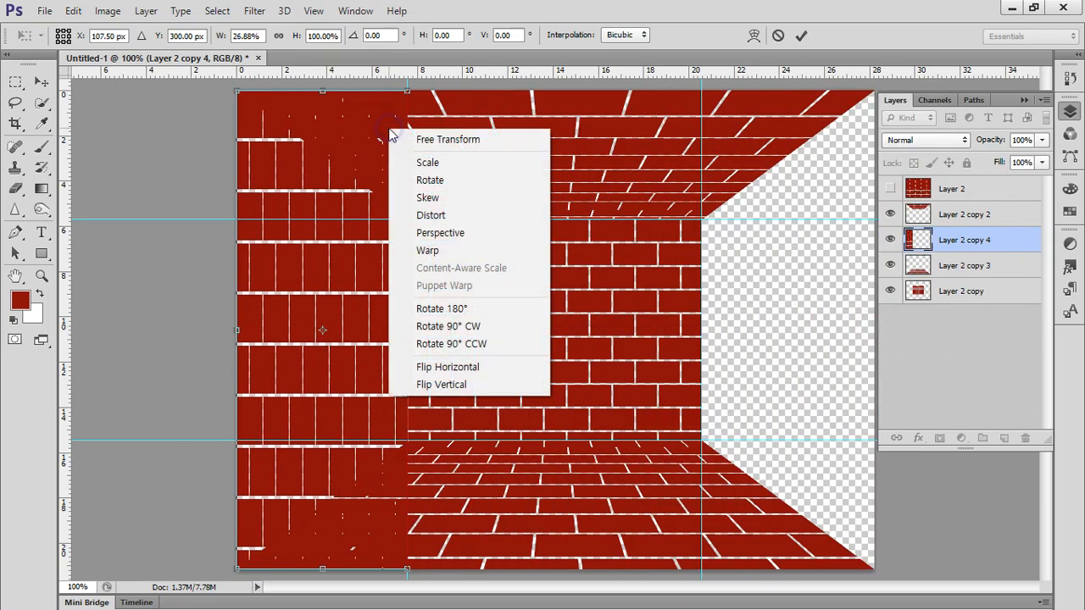
{"action": "left_click", "coordinate": [470, 238]}
{"action": "left_click_drag", "start_coordinate": [411, 97], "coordinate": [406, 219]}
{"action": "key", "text": "z"}
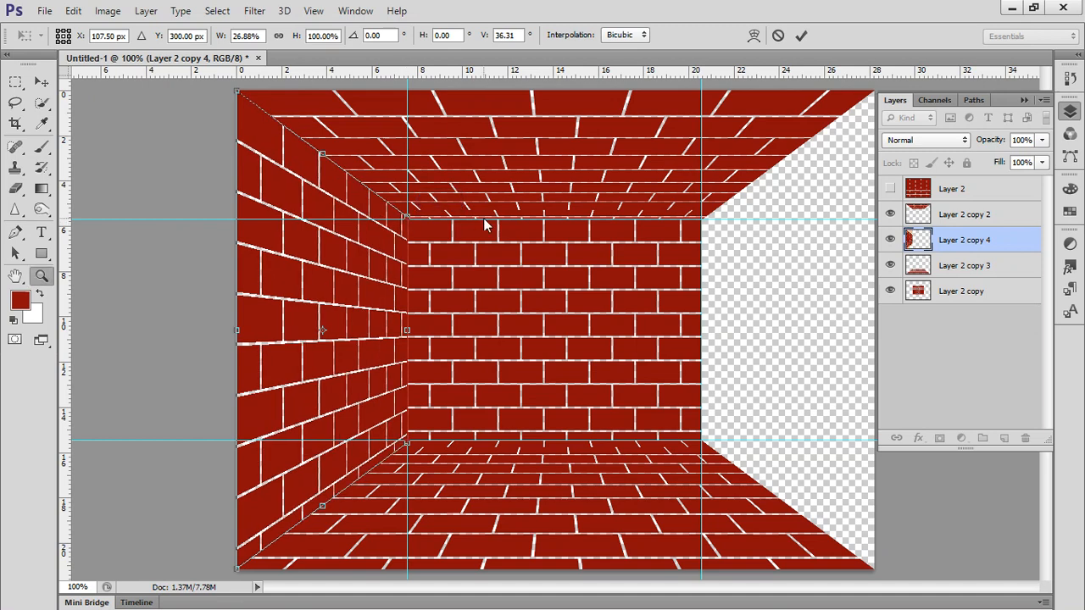
Make one more duplicate of Layer 2 and place it, made visible, directly above Layer 2 copy 4.
{"action": "left_click_drag", "start_coordinate": [977, 190], "coordinate": [1009, 437]}
{"action": "left_click_drag", "start_coordinate": [963, 188], "coordinate": [964, 253]}
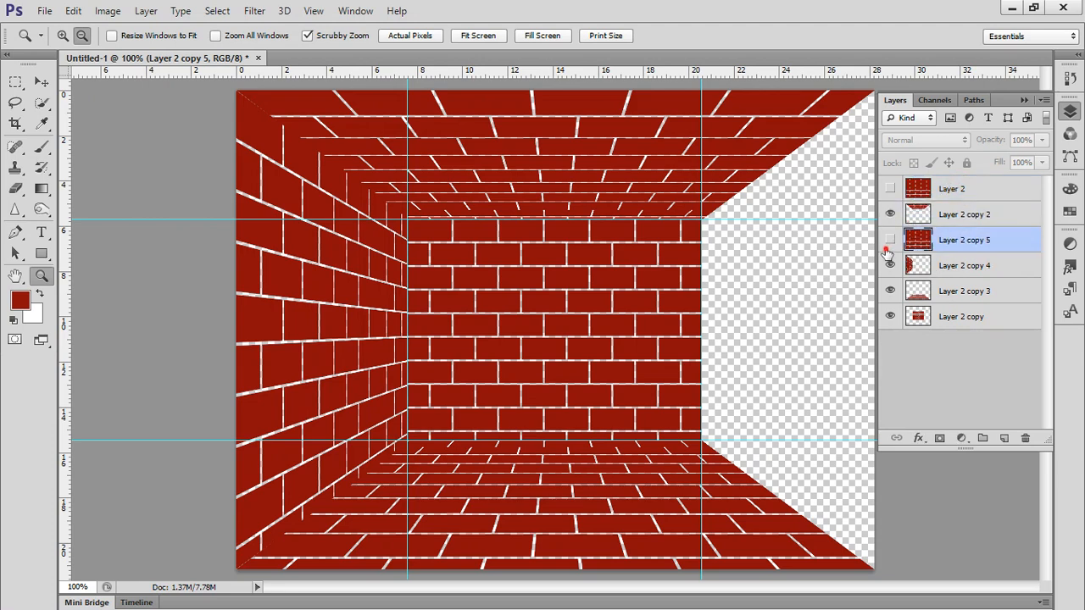
{"action": "left_click", "coordinate": [889, 243]}
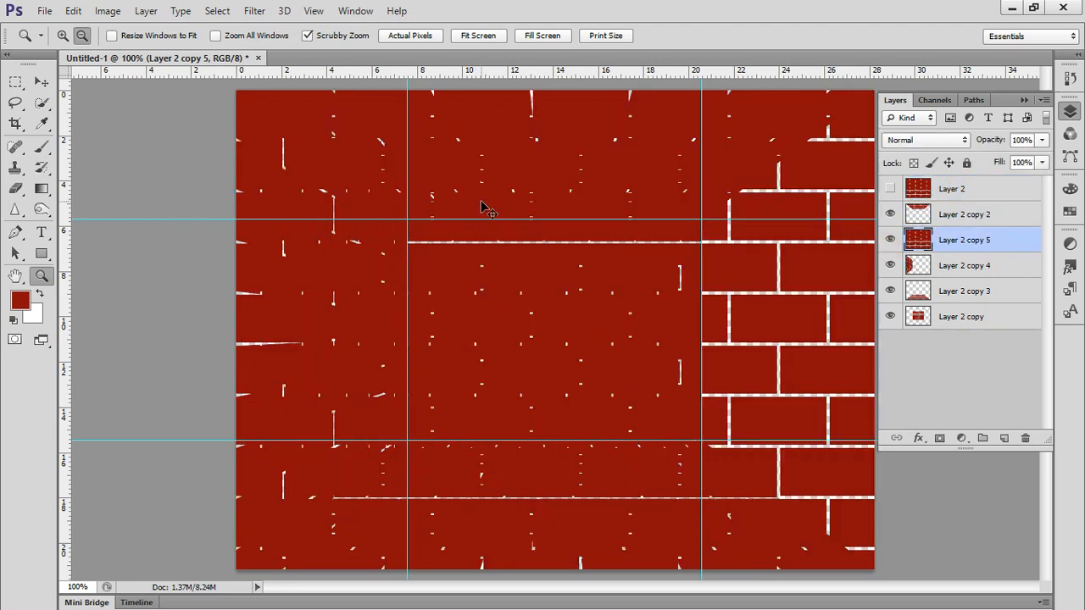
Transform Layer 2 copy 5 into the right wall: 27% width, with Perspective narrowing its inner edge to the back wall's right corners.
{"action": "key", "text": "ctrl+t"}
{"action": "right_click", "coordinate": [518, 132]}
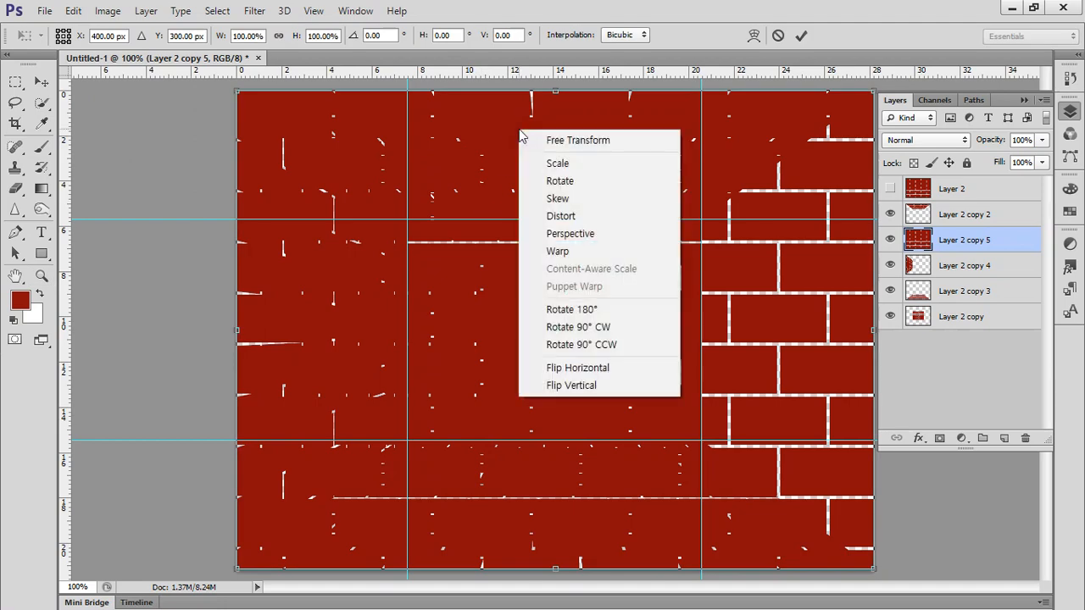
{"action": "left_click", "coordinate": [503, 129]}
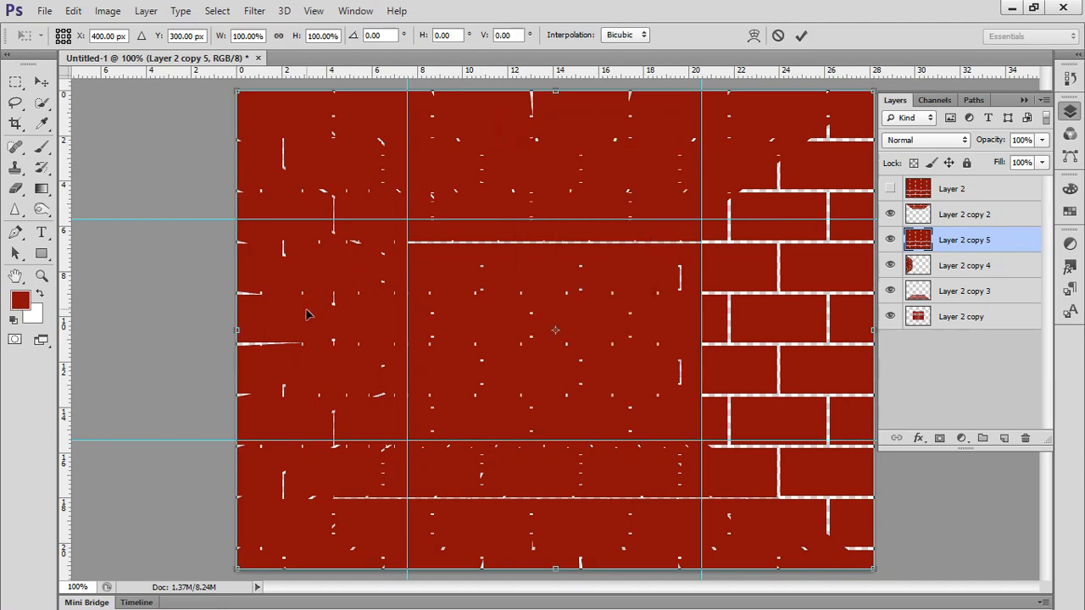
{"action": "left_click_drag", "start_coordinate": [230, 338], "coordinate": [702, 320]}
{"action": "right_click", "coordinate": [770, 188]}
{"action": "left_click", "coordinate": [794, 292]}
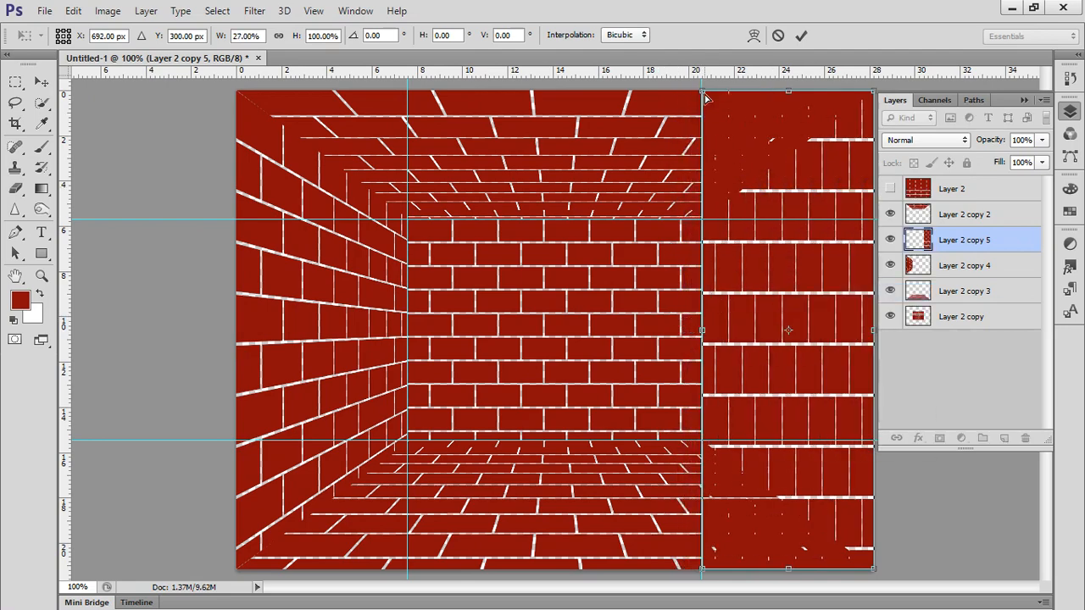
{"action": "left_click_drag", "start_coordinate": [706, 100], "coordinate": [752, 328]}
{"action": "left_click_drag", "start_coordinate": [714, 239], "coordinate": [760, 353]}
{"action": "left_click_drag", "start_coordinate": [730, 272], "coordinate": [732, 271]}
{"action": "key", "text": "Return"}
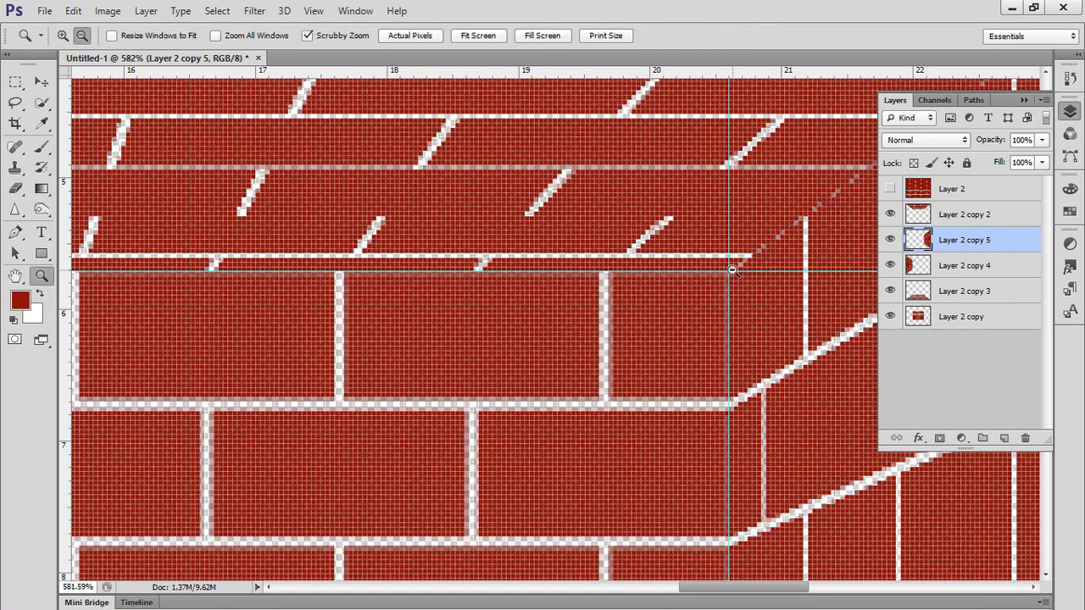
Show the whole brick room at 100% and hide the guides.
{"action": "double_click", "coordinate": [16, 276]}
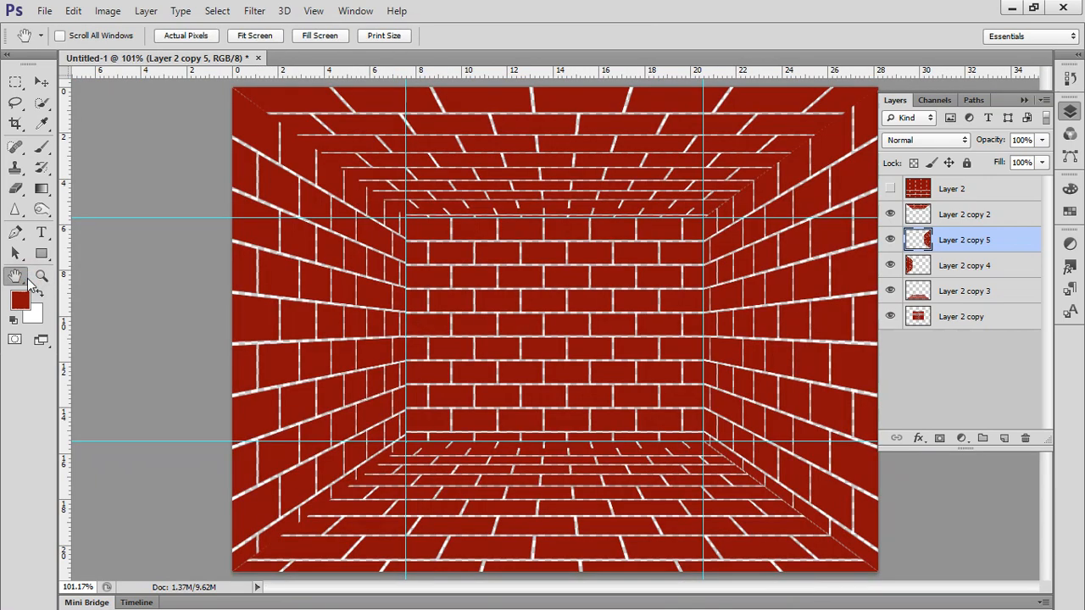
{"action": "double_click", "coordinate": [42, 276]}
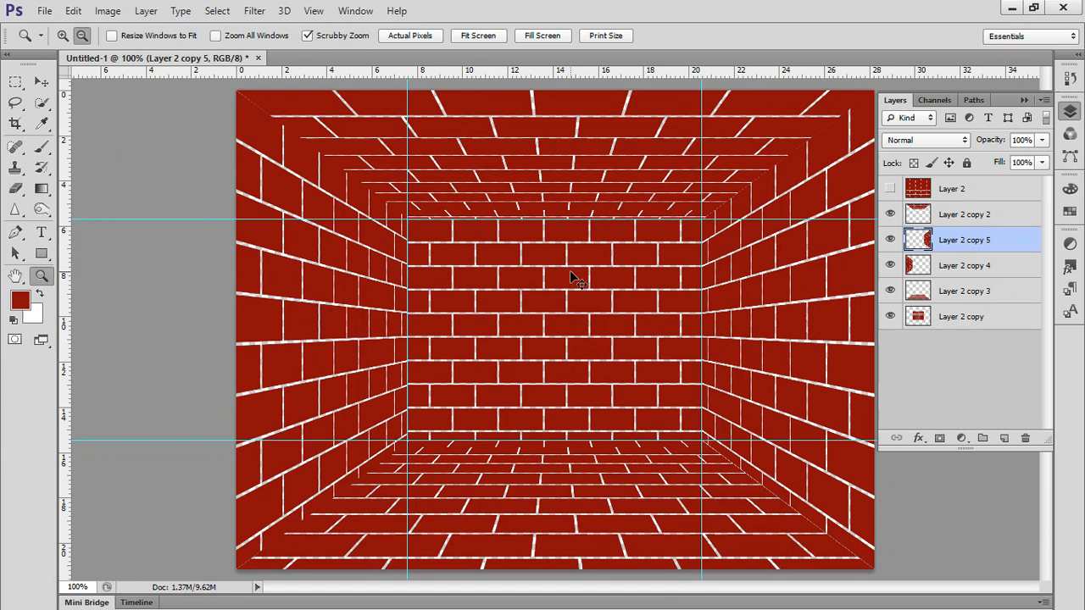
{"action": "key", "text": "ctrl+h"}
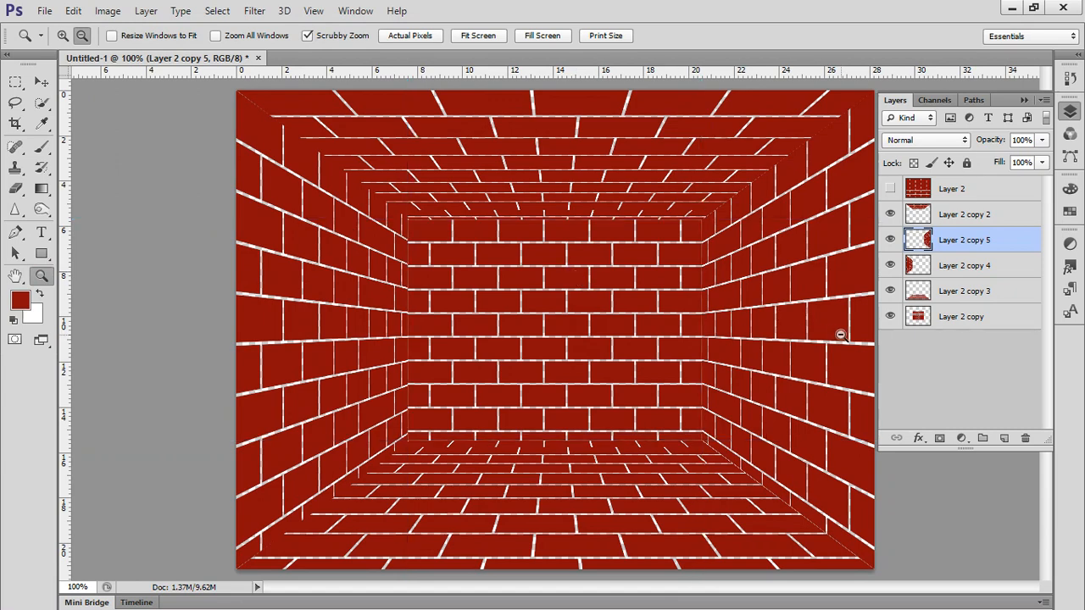
{"action": "mouse_move", "coordinate": [873, 208]}
{"action": "left_mouse_down"}
{"action": "mouse_move", "coordinate": [857, 275]}
{"action": "mouse_move", "coordinate": [864, 325]}
{"action": "mouse_move", "coordinate": [913, 348]}
{"action": "mouse_move", "coordinate": [986, 345]}
{"action": "mouse_move", "coordinate": [1018, 292]}
{"action": "left_mouse_up"}
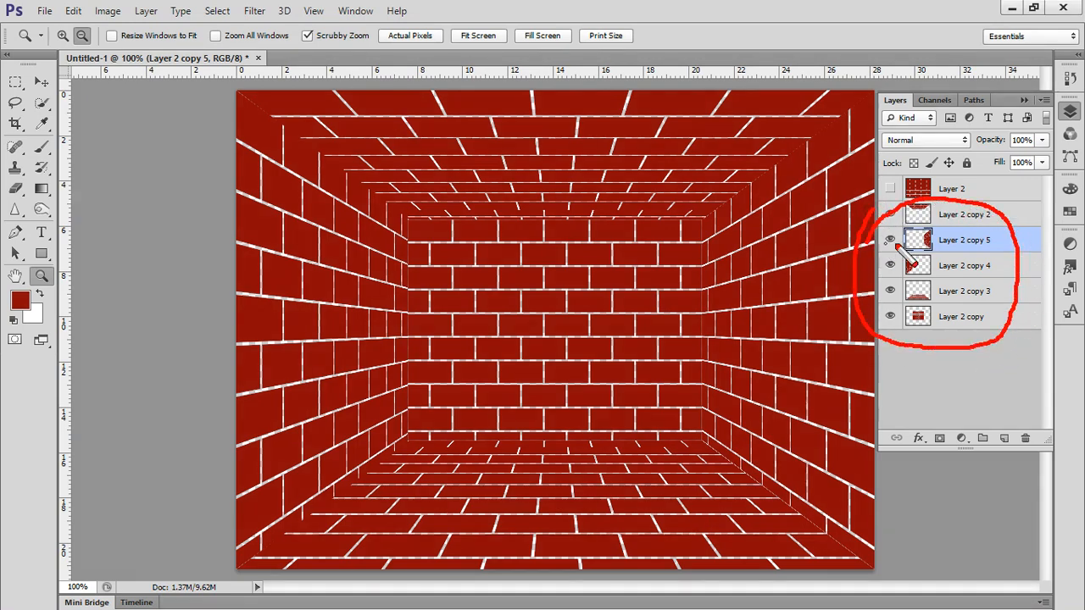
{"action": "key", "text": "Escape"}
Select the back wall's layer, Layer 2 copy, and choose the Burn Tool with 12% exposure.
{"action": "left_click", "coordinate": [957, 317]}
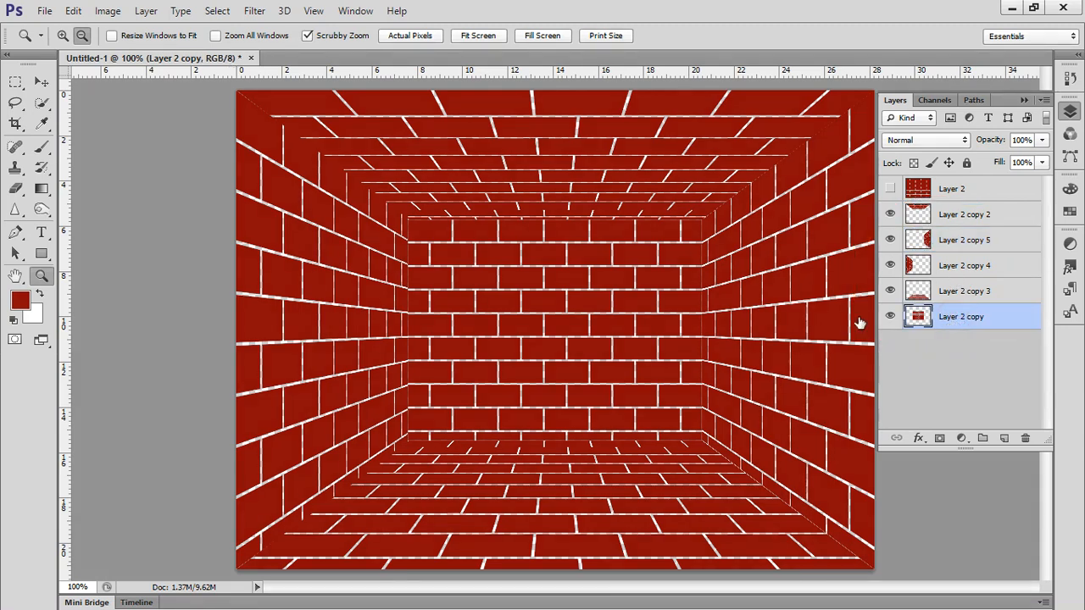
{"action": "left_click", "coordinate": [47, 209]}
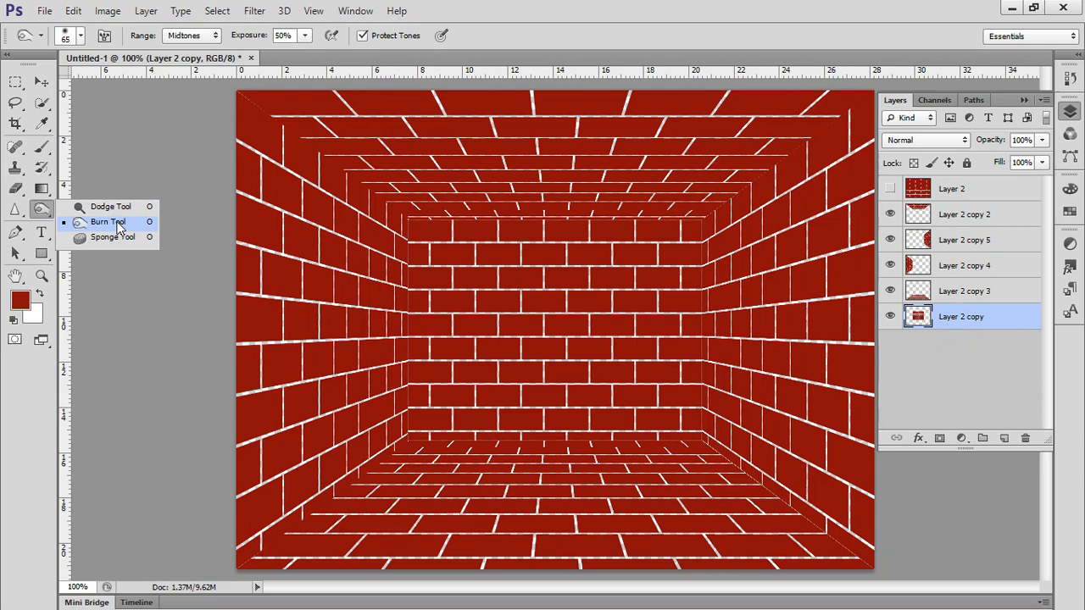
{"action": "left_click", "coordinate": [119, 224]}
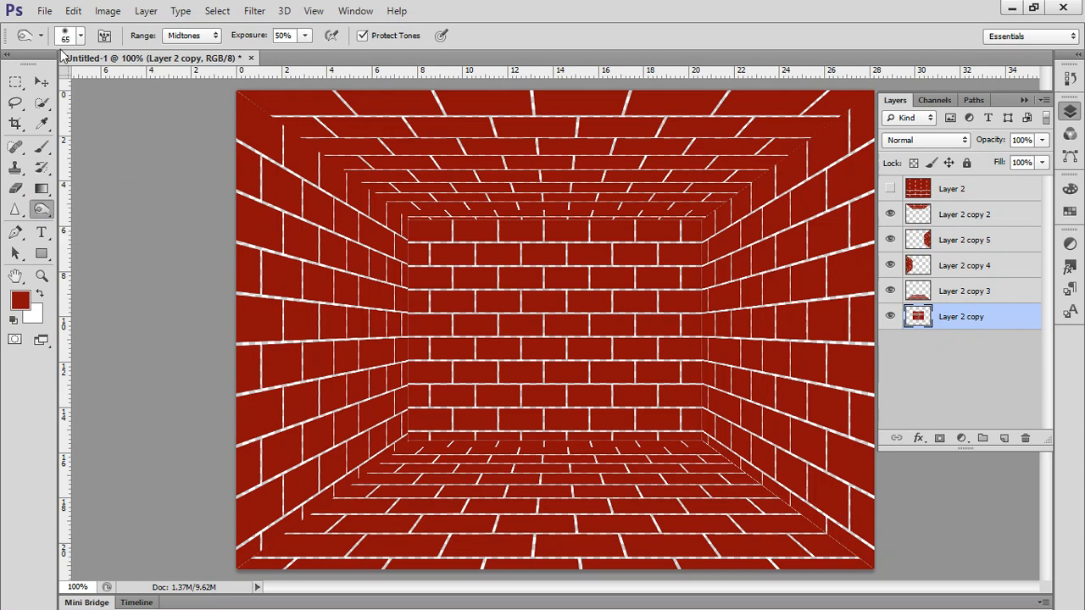
{"action": "left_click", "coordinate": [305, 36]}
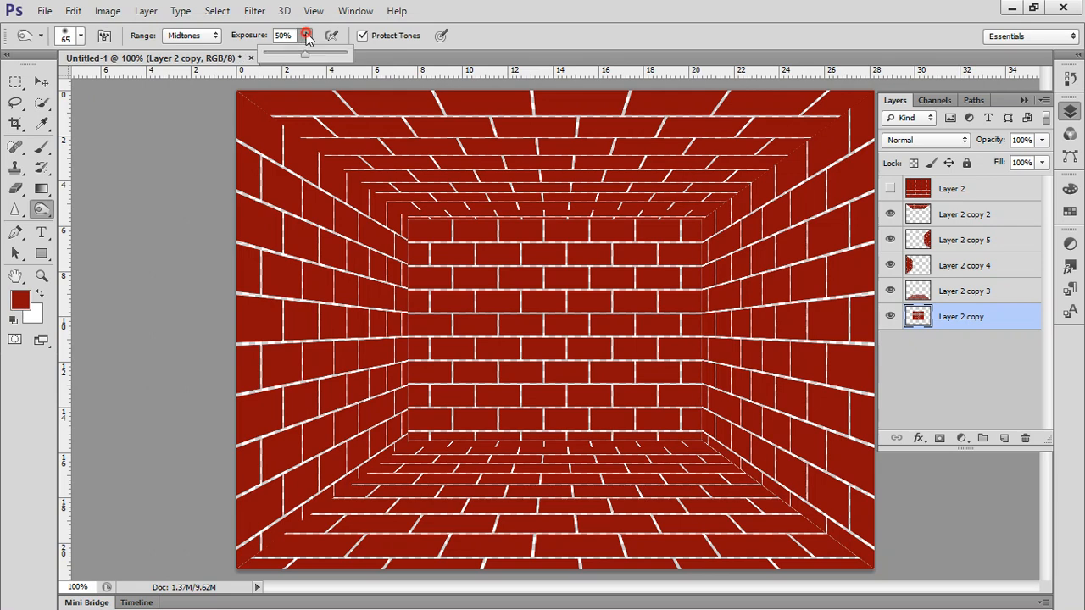
{"action": "left_click_drag", "start_coordinate": [276, 54], "coordinate": [274, 53]}
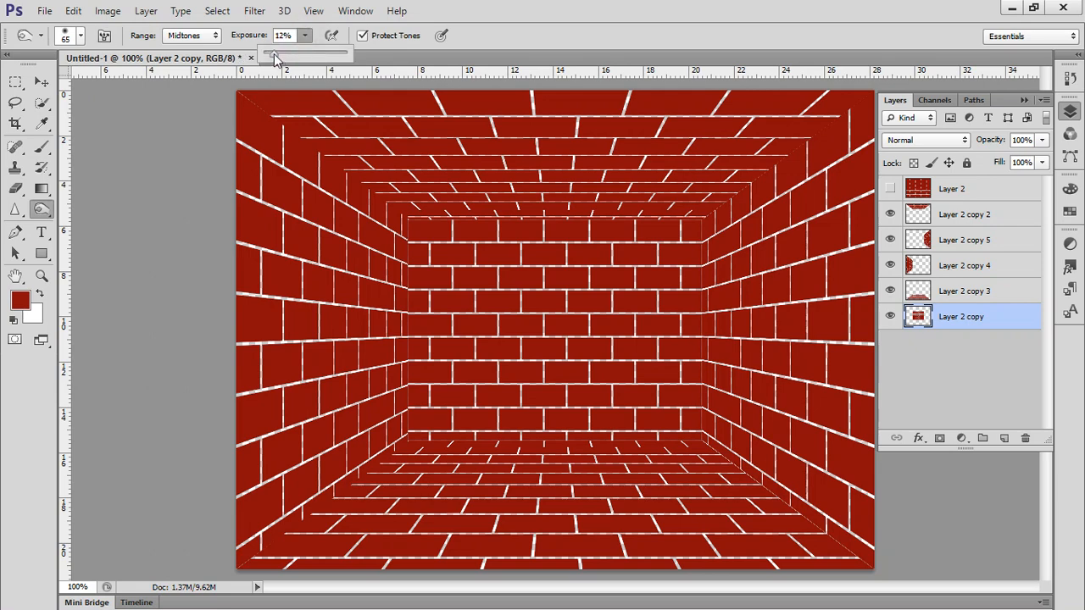
{"action": "left_click", "coordinate": [610, 36]}
Set the burn brush size to 119 px and darken the back wall's bricks.
{"action": "left_click", "coordinate": [82, 35]}
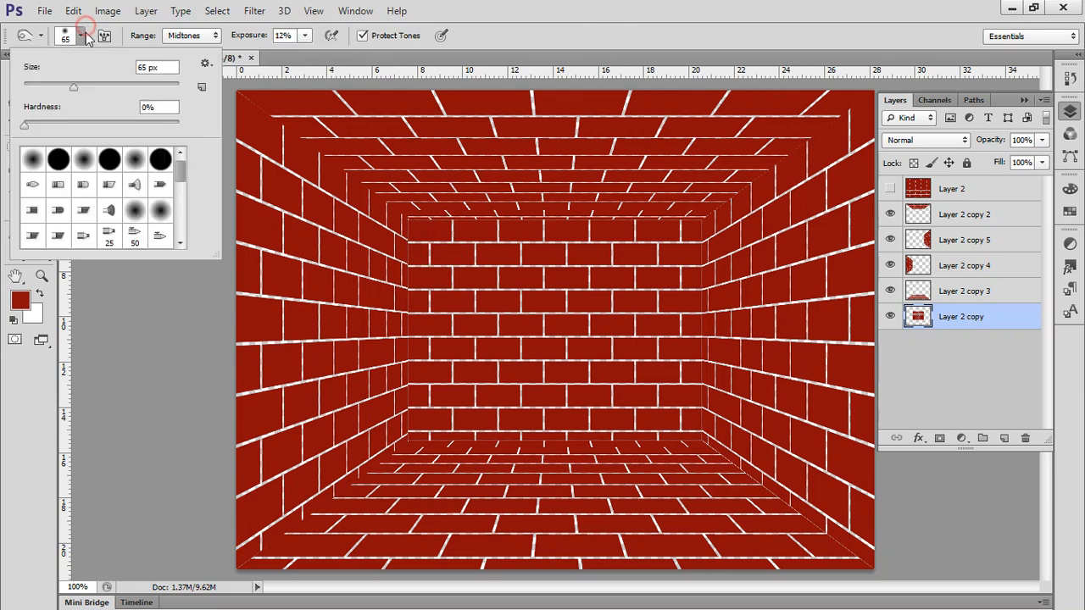
{"action": "left_click_drag", "start_coordinate": [107, 92], "coordinate": [108, 94]}
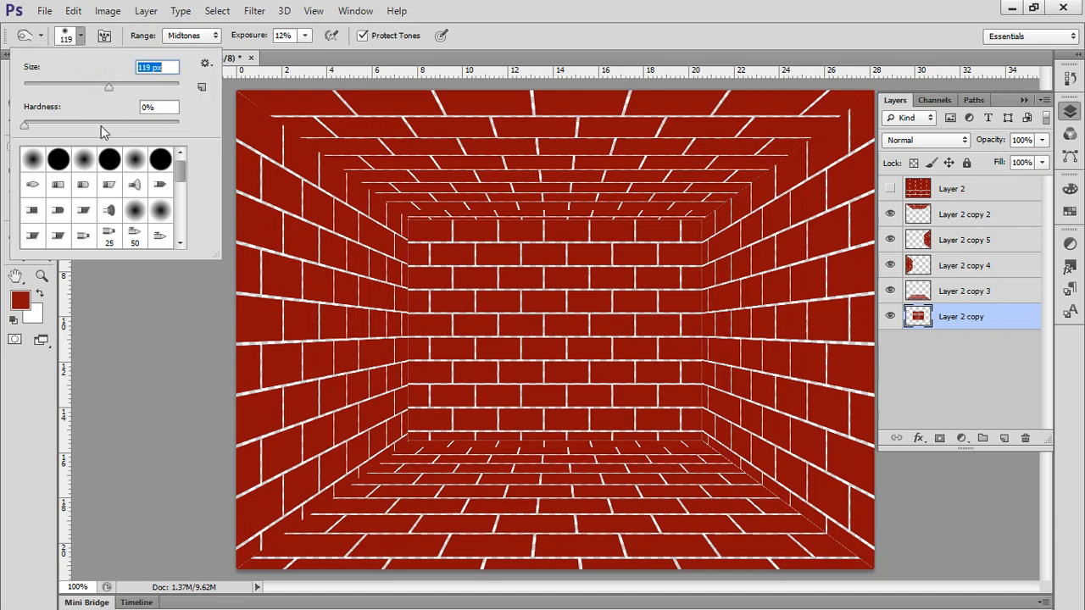
{"action": "left_click", "coordinate": [593, 11]}
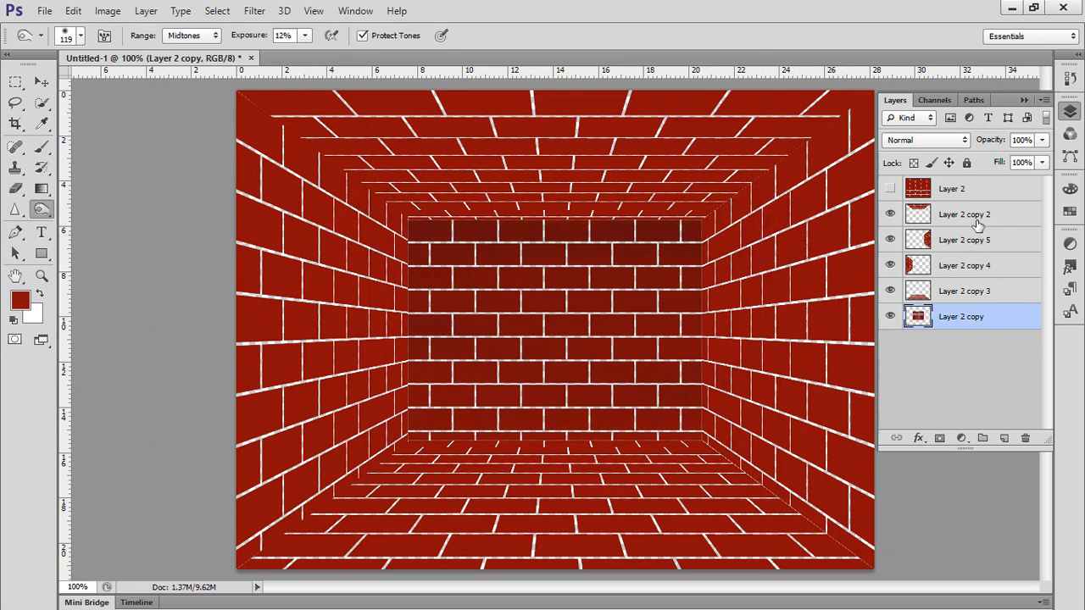
Burn the ceiling on Layer 2 copy 2 and the floor on Layer 2 copy 3 darker, ending with Layer 2 copy 5 selected.
{"action": "left_click", "coordinate": [977, 215]}
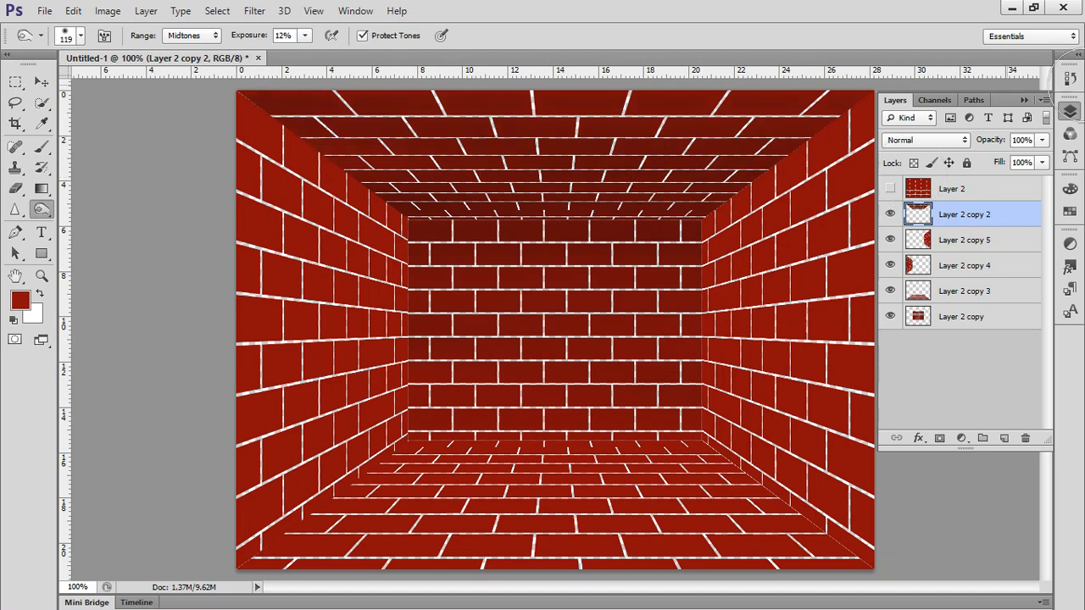
{"action": "left_click", "coordinate": [952, 292]}
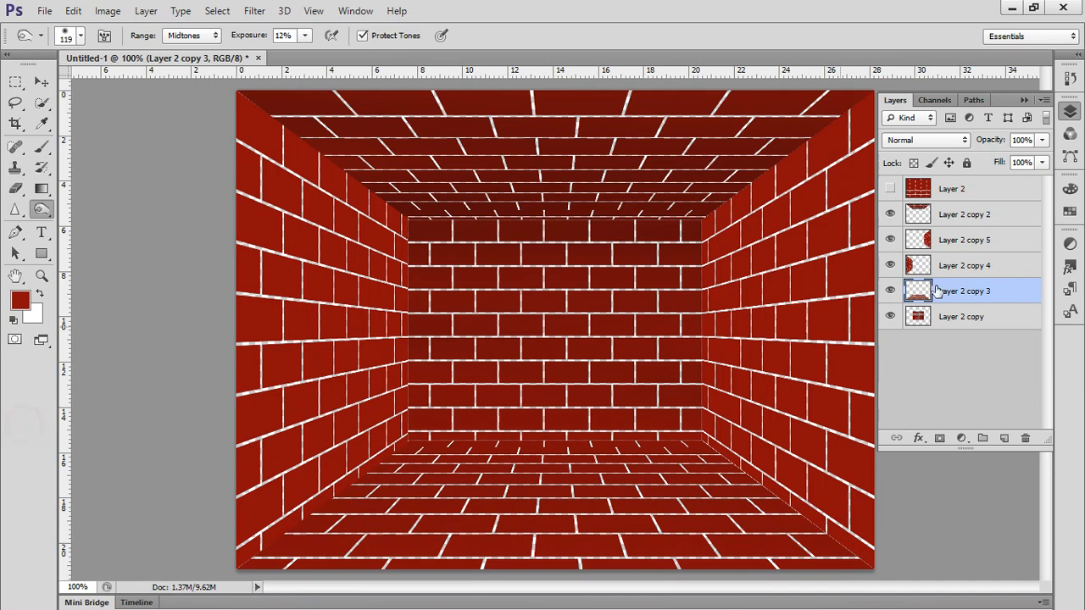
{"action": "left_click", "coordinate": [983, 244]}
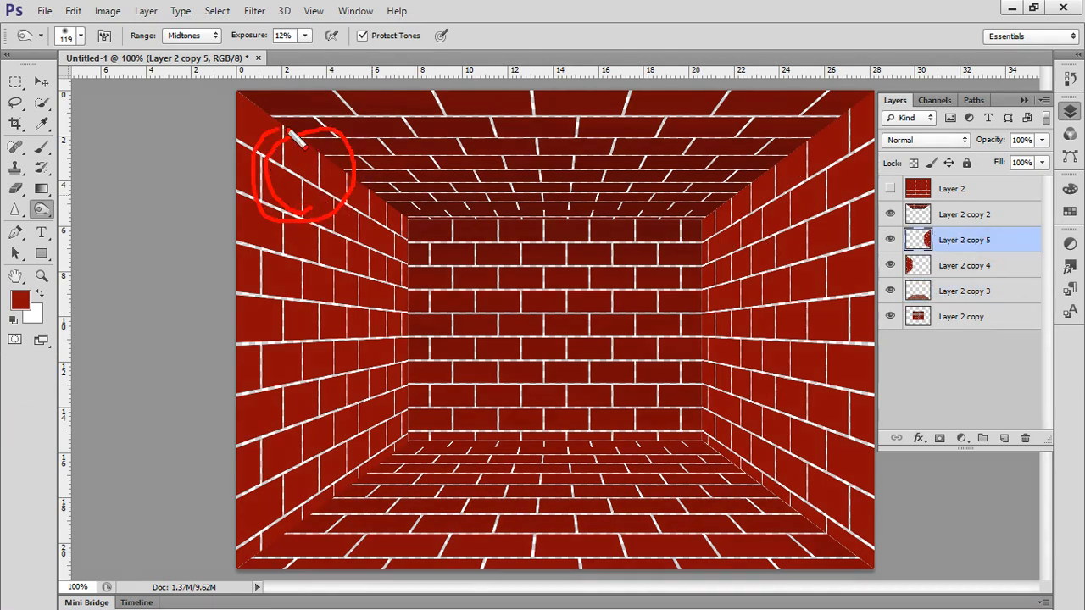
{"action": "left_click_drag", "start_coordinate": [322, 220], "coordinate": [299, 447]}
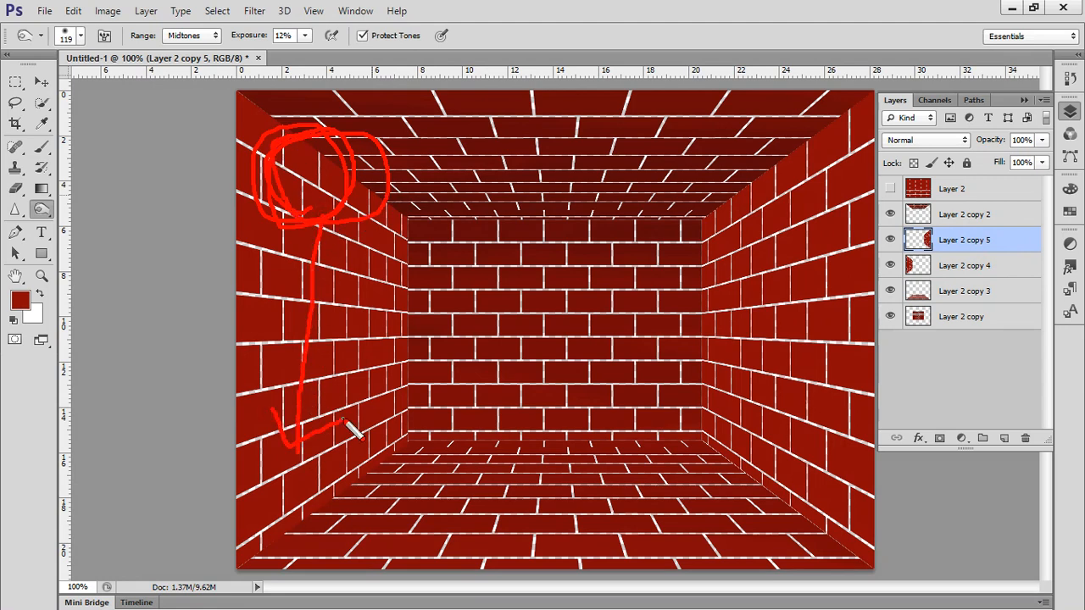
Burn the right wall on Layer 2 copy 5 and the left wall on Layer 2 copy 4, shading their upper bricks most.
{"action": "key", "text": "Escape"}
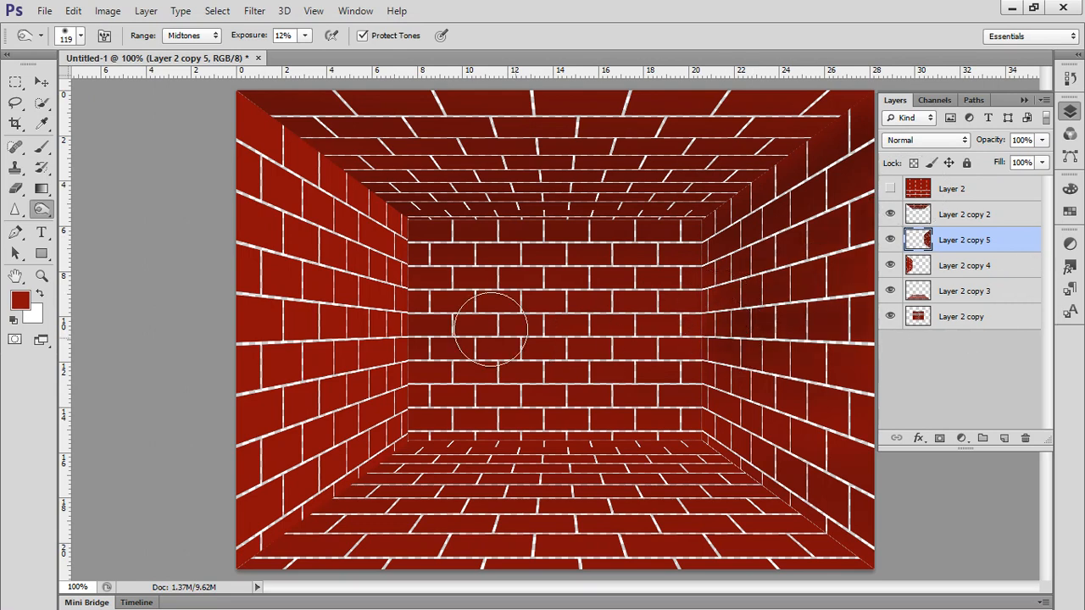
{"action": "left_click", "coordinate": [964, 265]}
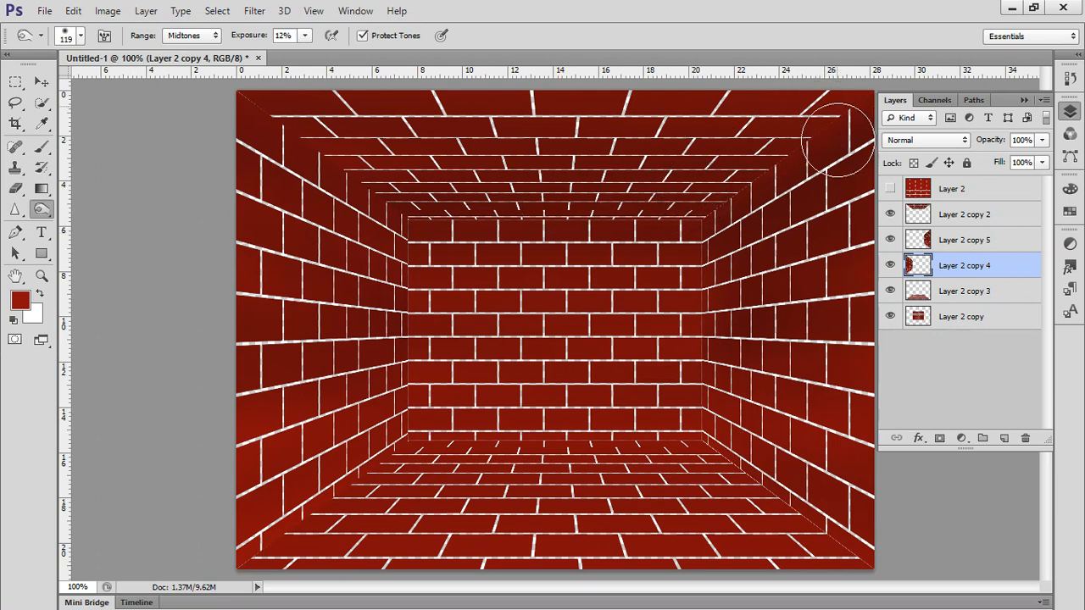
{"action": "left_click", "coordinate": [969, 237]}
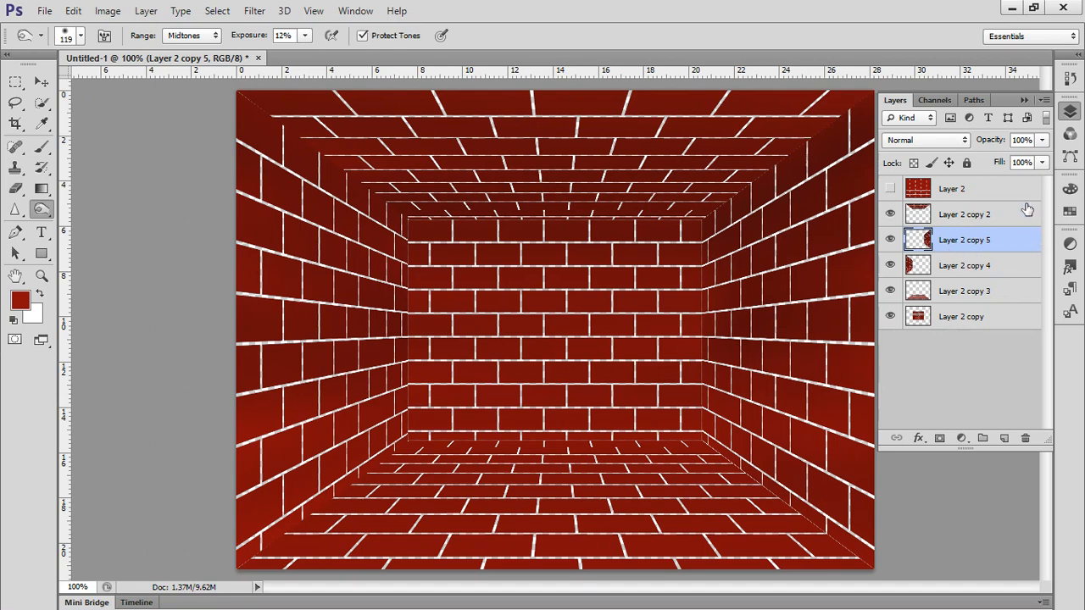
Deepen the burn shading of the ceiling on Layer 2 copy 2, the back wall on Layer 2 copy and the floor on Layer 2 copy 3.
{"action": "left_click", "coordinate": [993, 215]}
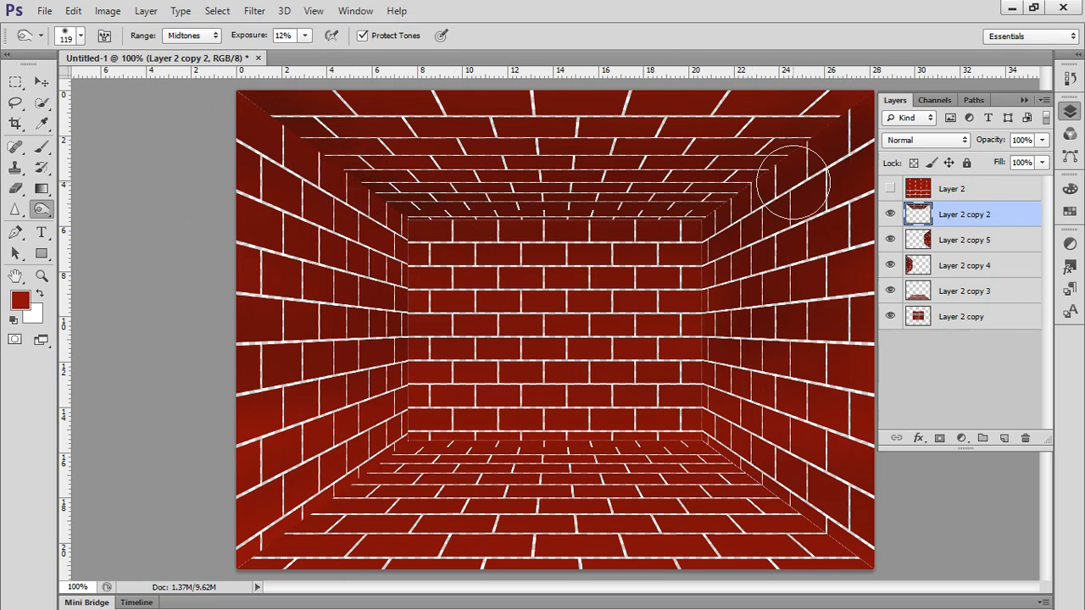
{"action": "left_click", "coordinate": [957, 322]}
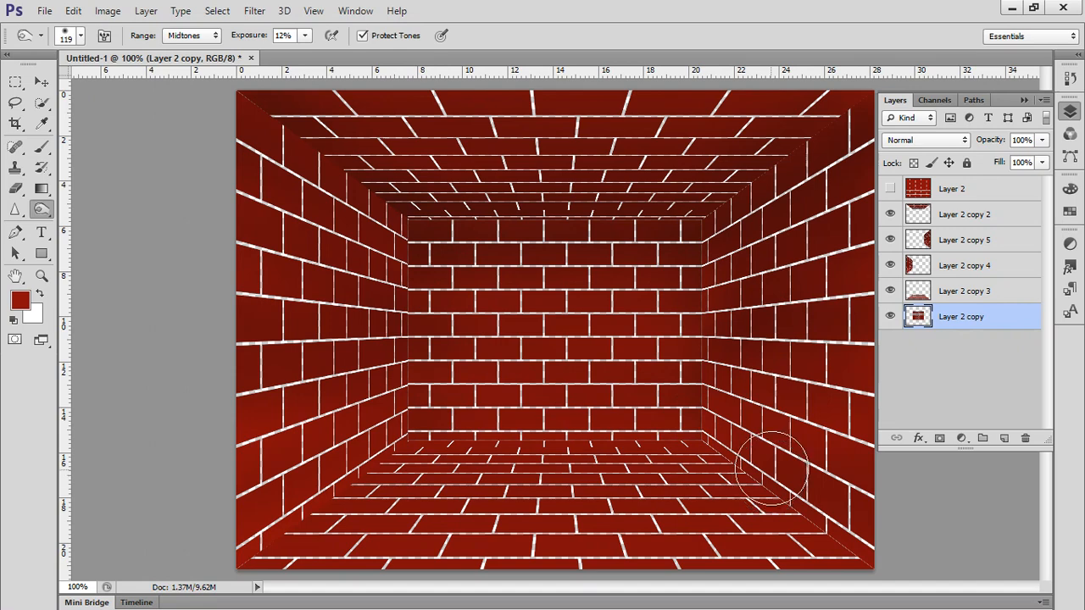
{"action": "left_click", "coordinate": [949, 289]}
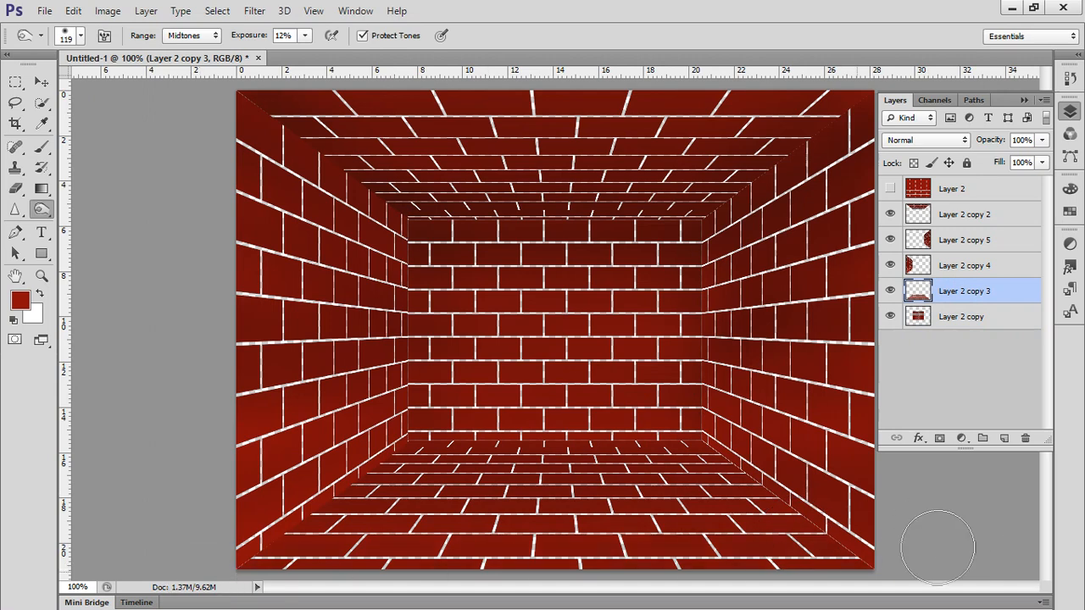
Switch to the Dodge Tool with an 83 px brush and 8% exposure.
{"action": "right_click", "coordinate": [61, 214]}
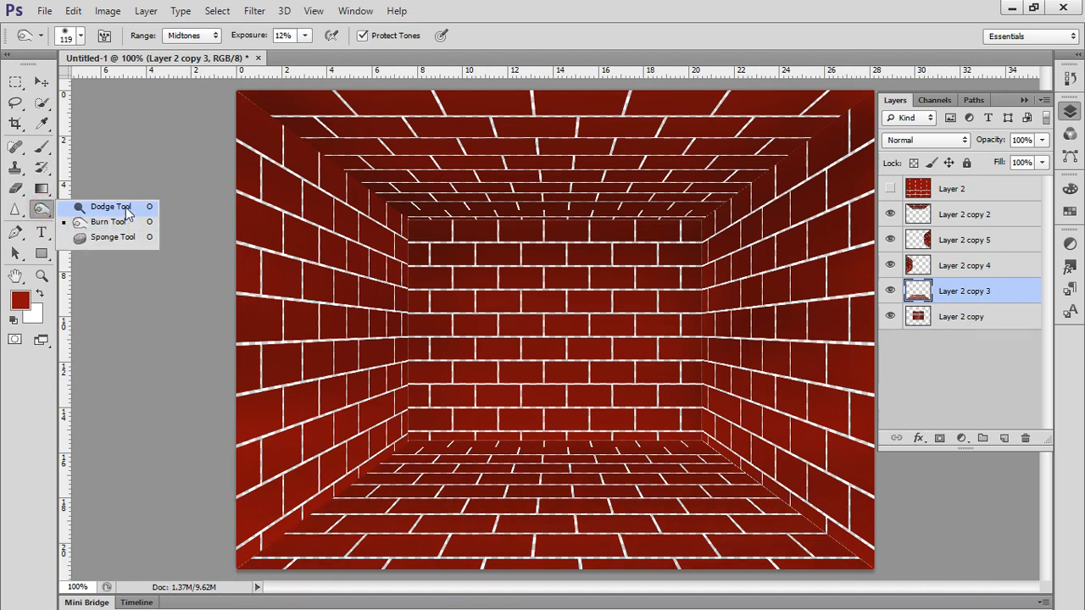
{"action": "left_click", "coordinate": [93, 219]}
{"action": "left_click", "coordinate": [81, 36]}
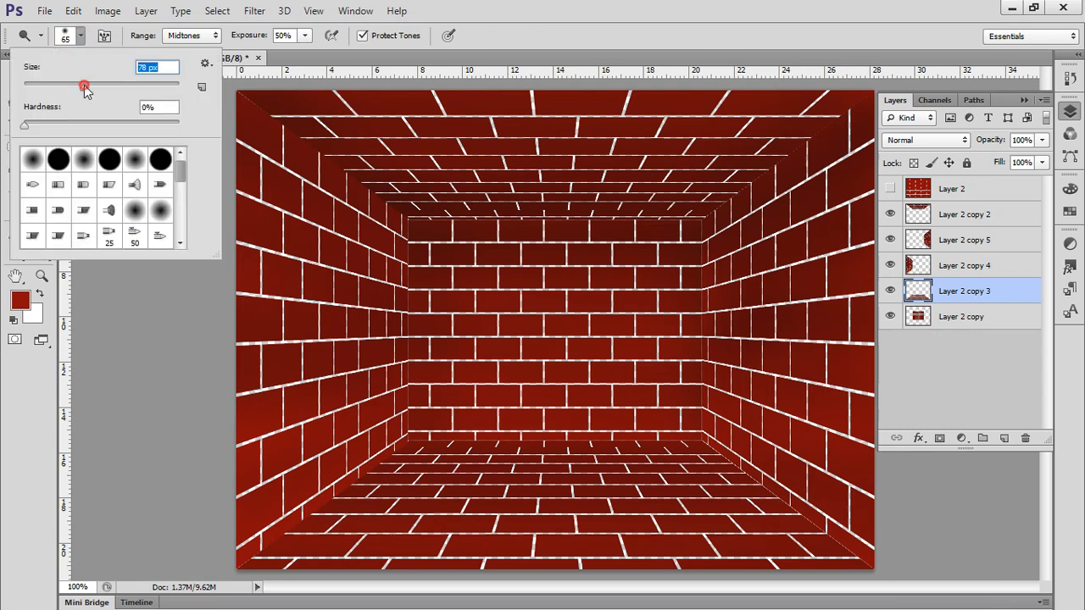
{"action": "left_click", "coordinate": [621, 4]}
{"action": "left_click", "coordinate": [304, 36]}
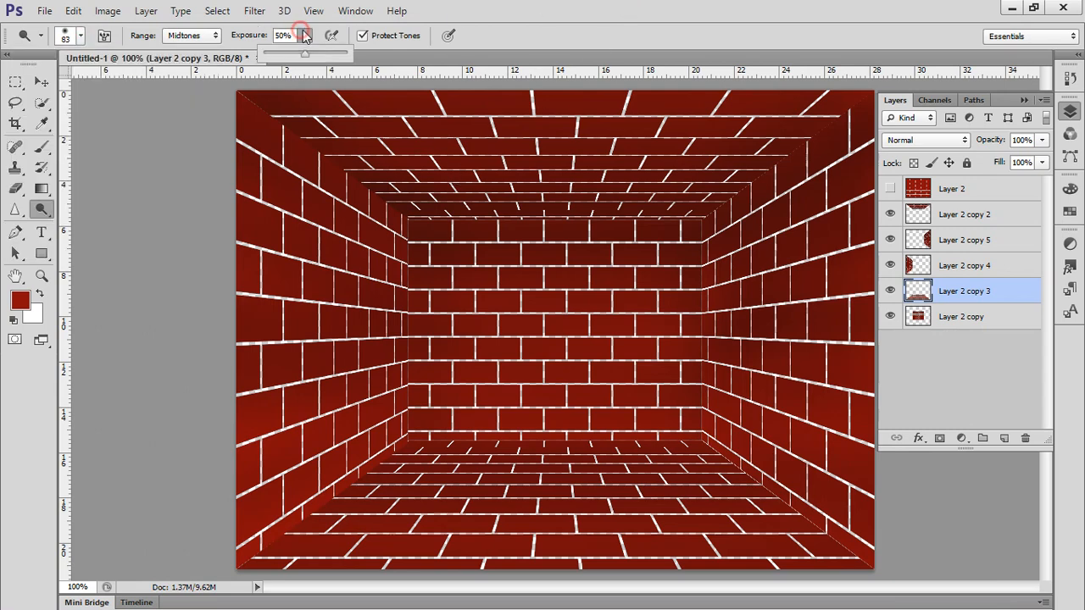
{"action": "left_click", "coordinate": [570, 24]}
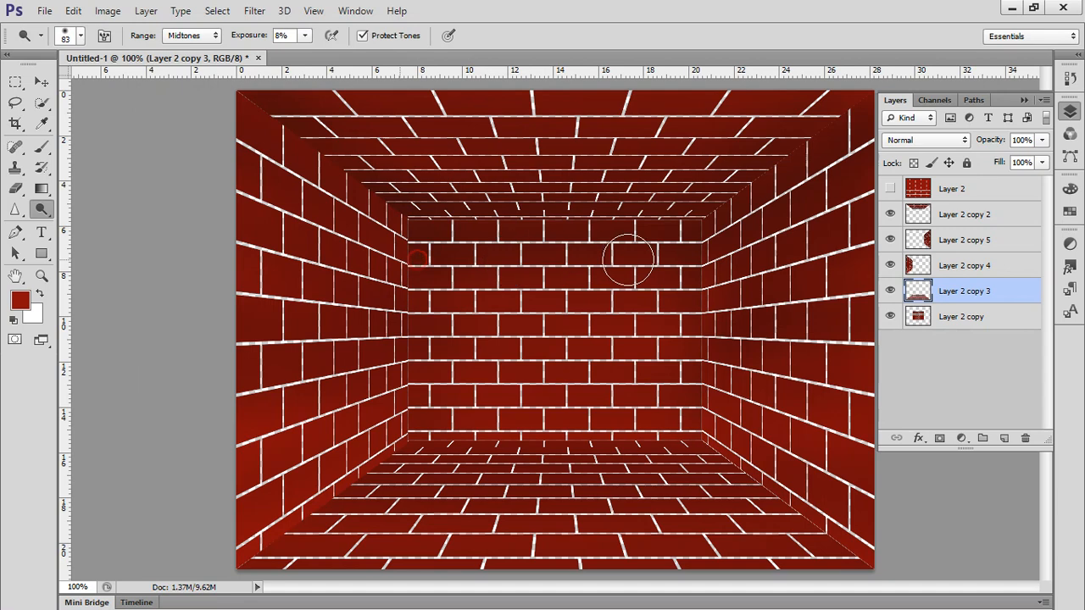